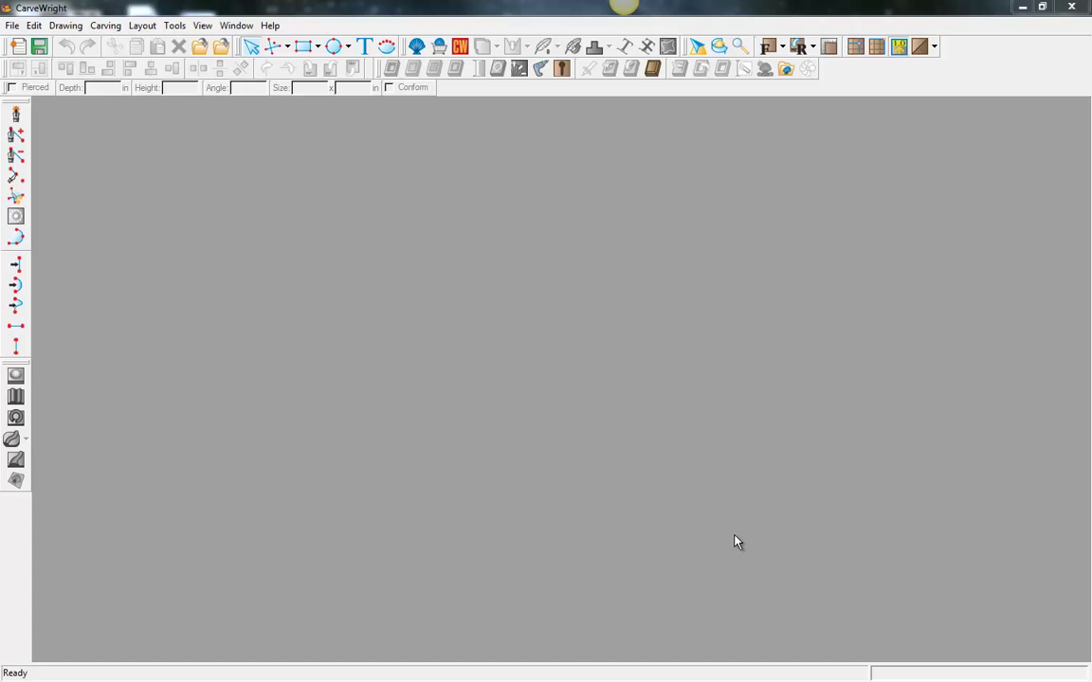
# Browse existing files, previewing the bottle.ptn and small shell.ptn patterns
pyautogui.click(12, 25)
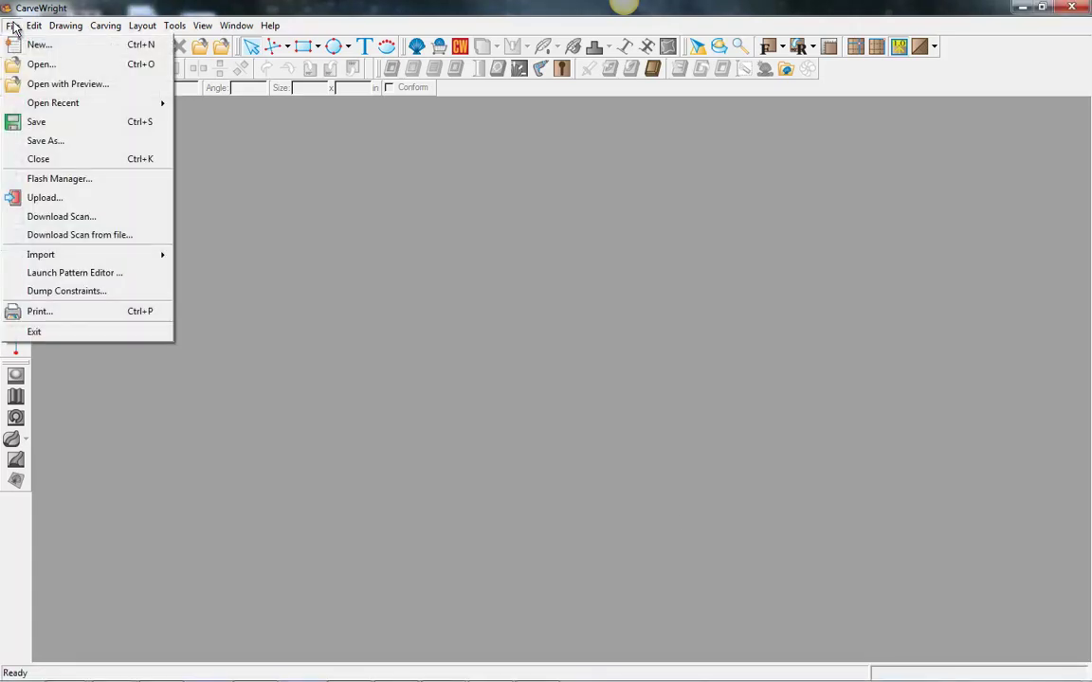
pyautogui.click(68, 87)
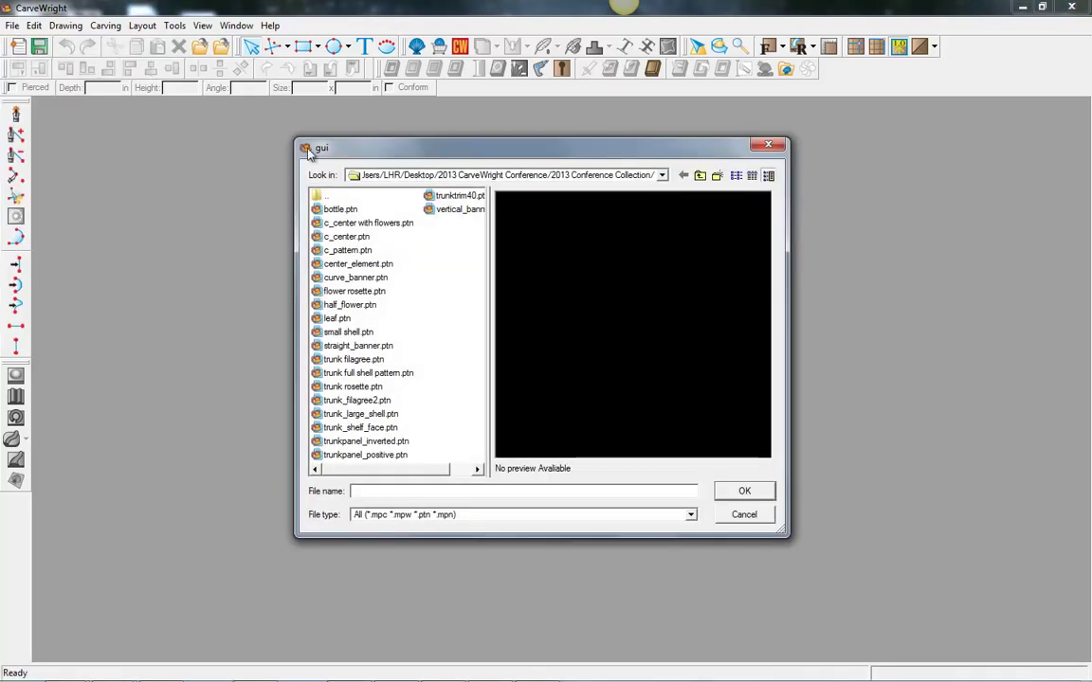
pyautogui.click(344, 210)
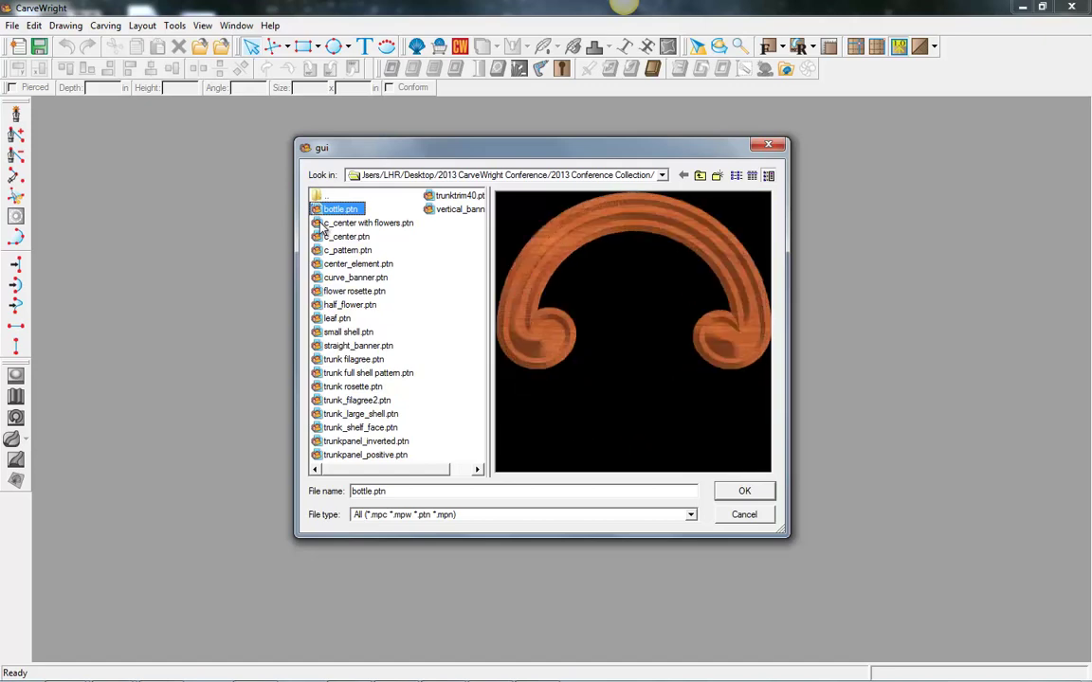
pyautogui.press('Down')
pyautogui.press('Down')
pyautogui.press('Down')
pyautogui.press('Down')
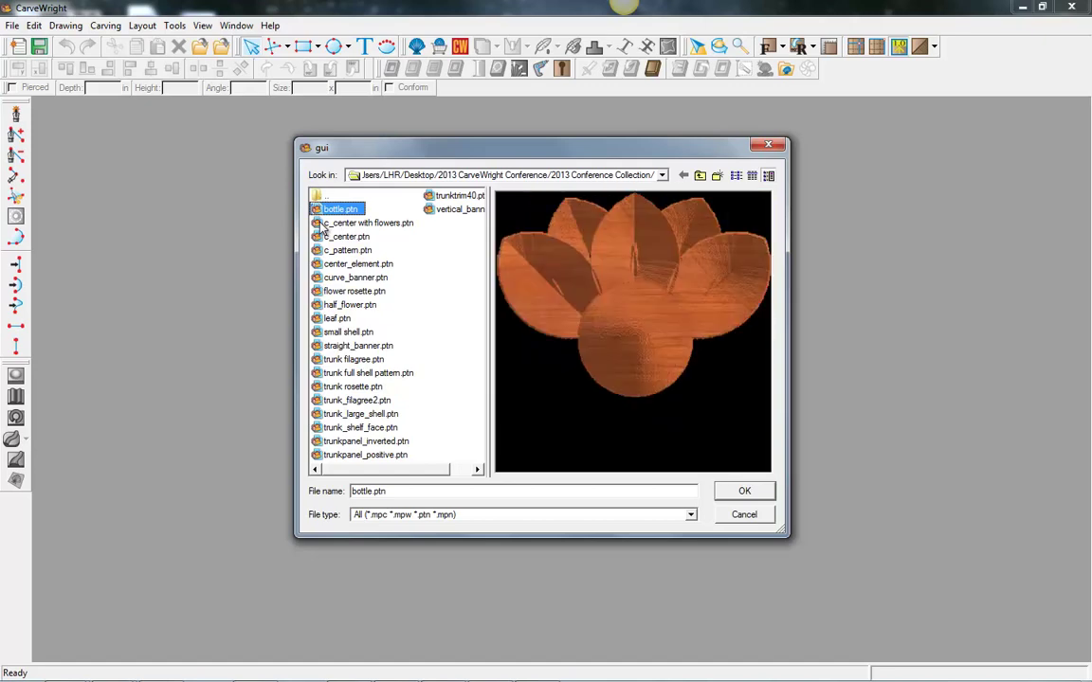
pyautogui.press('Down')
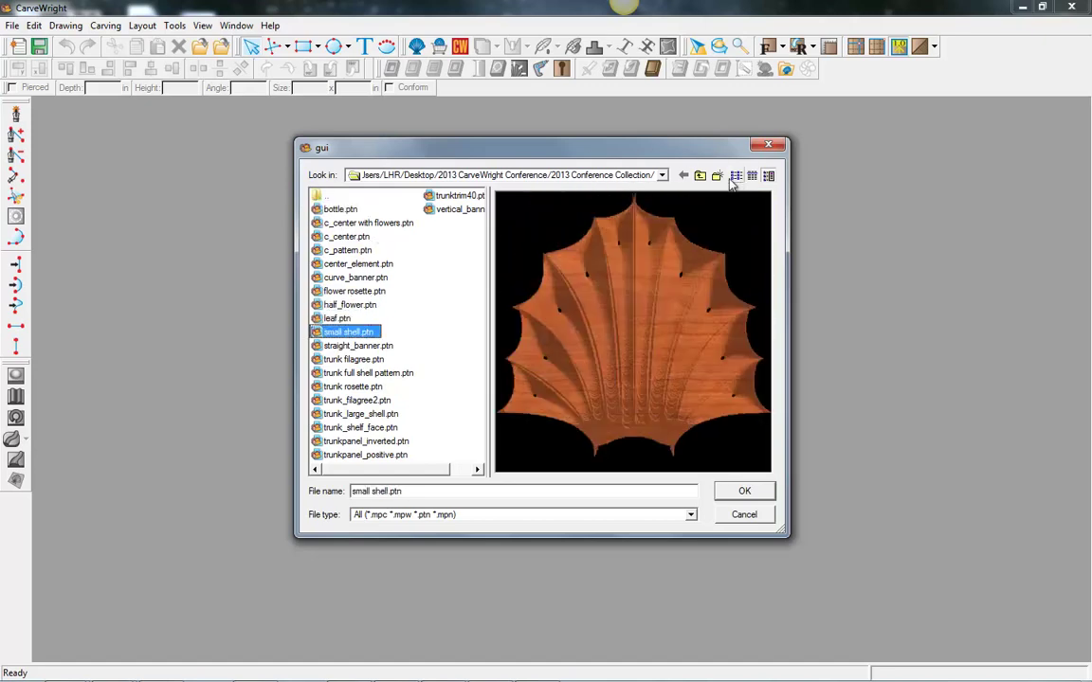
# Preview the snake_oil_poster.mpc project in the Snake Oil Poster folder
pyautogui.click(700, 176)
pyautogui.doubleClick(338, 223)
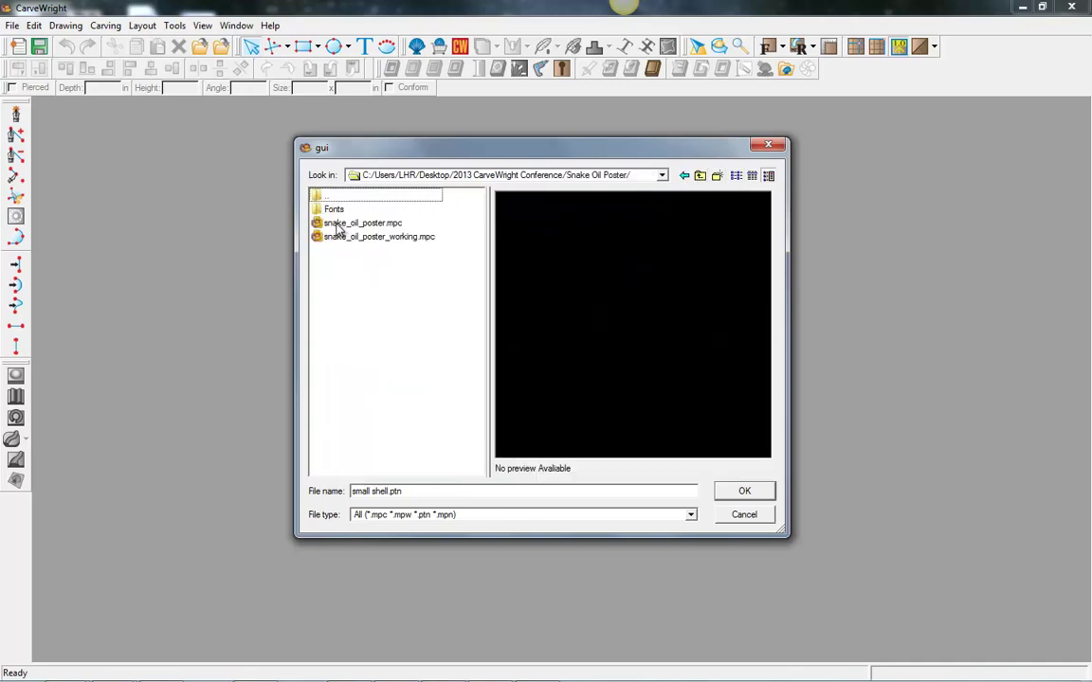
pyautogui.click(358, 225)
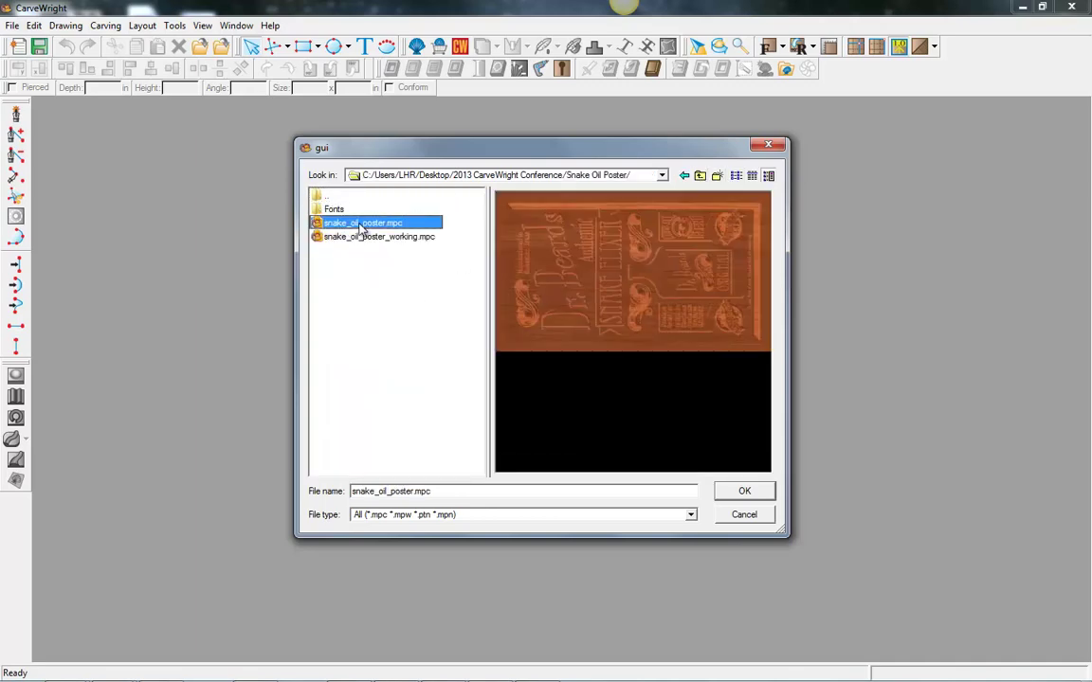
pyautogui.press('Down')
pyautogui.press('Up')
pyautogui.press('Up')
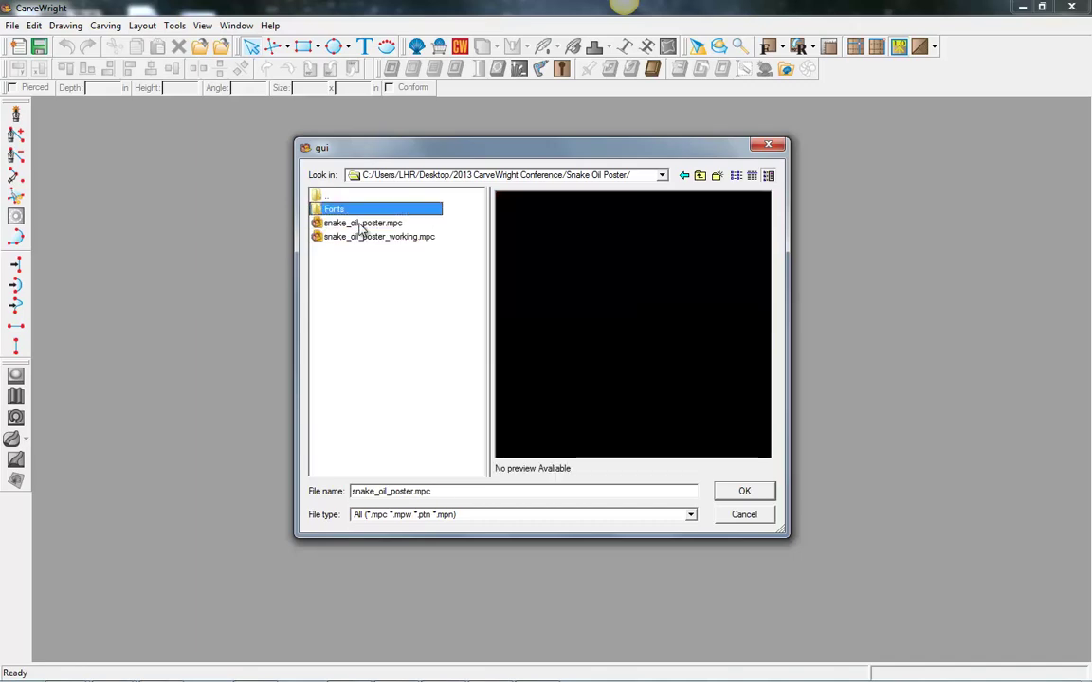
pyautogui.press('Down')
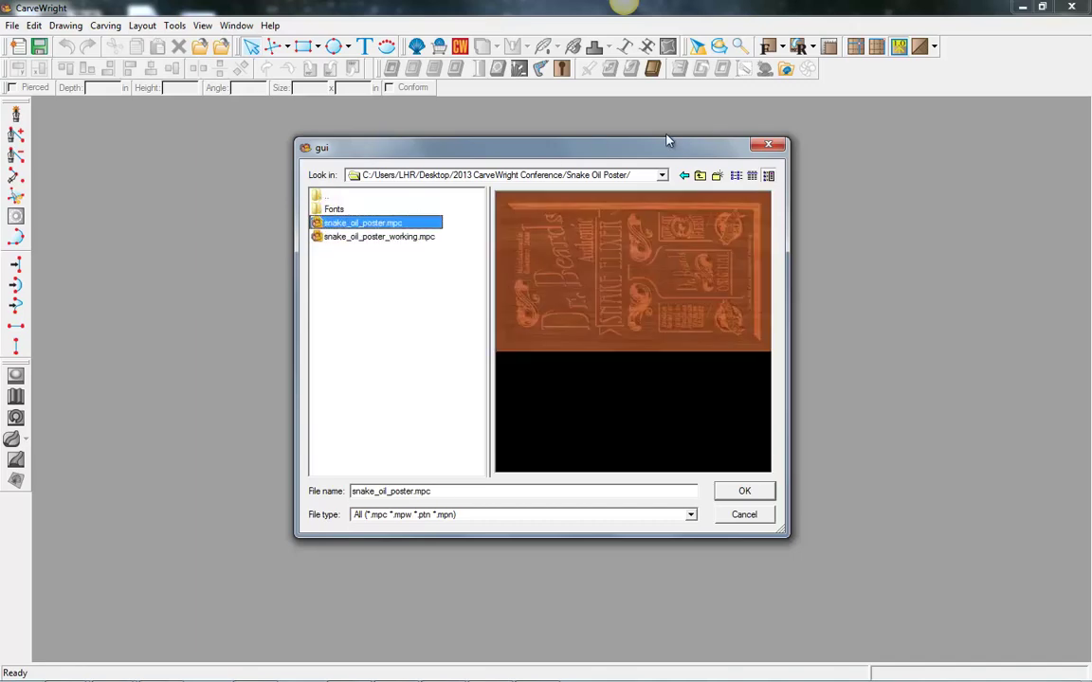
# Look through the Wine Trunk projects, then close the browser without opening anything
pyautogui.click(700, 176)
pyautogui.doubleClick(347, 239)
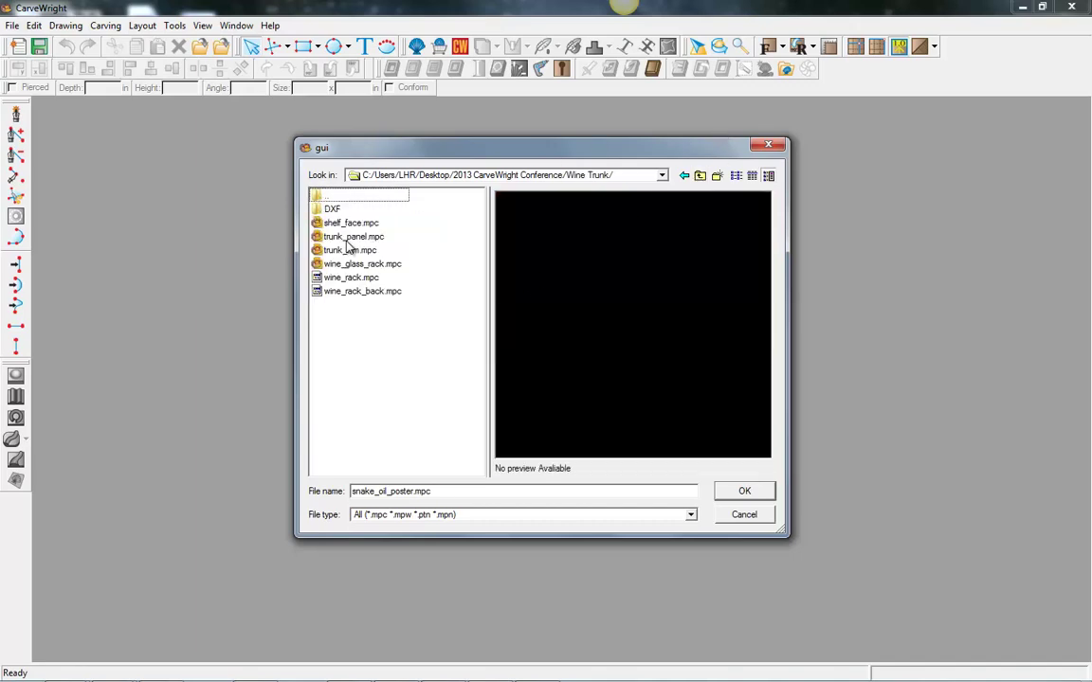
pyautogui.click(361, 224)
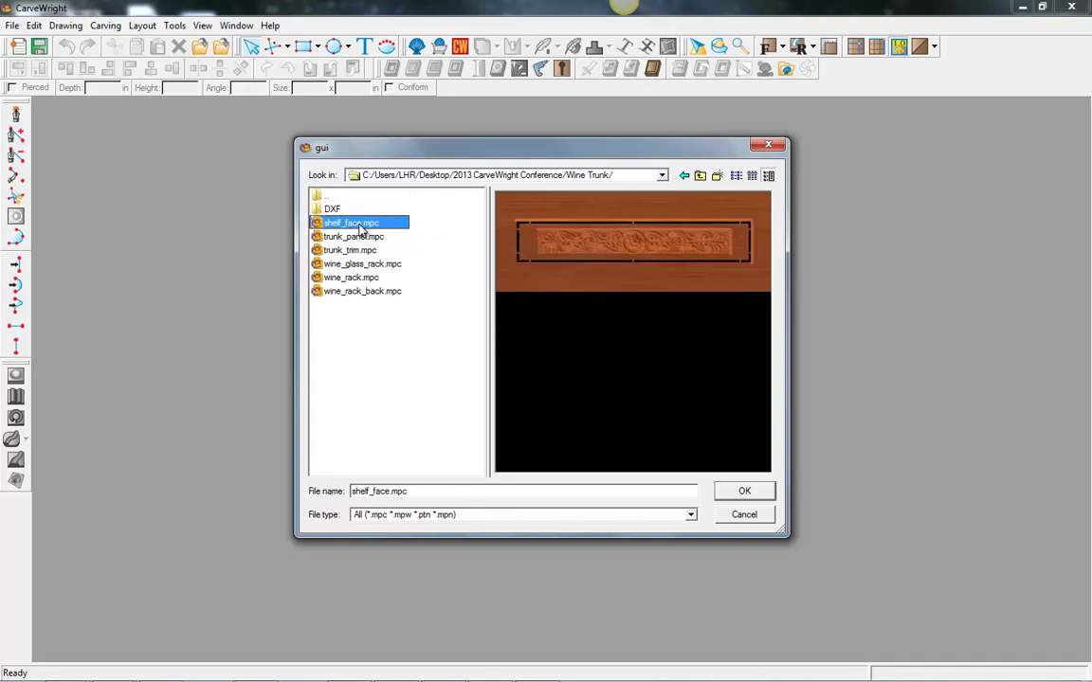
pyautogui.press('Down')
pyautogui.press('Down')
pyautogui.press('Down')
pyautogui.press('Down')
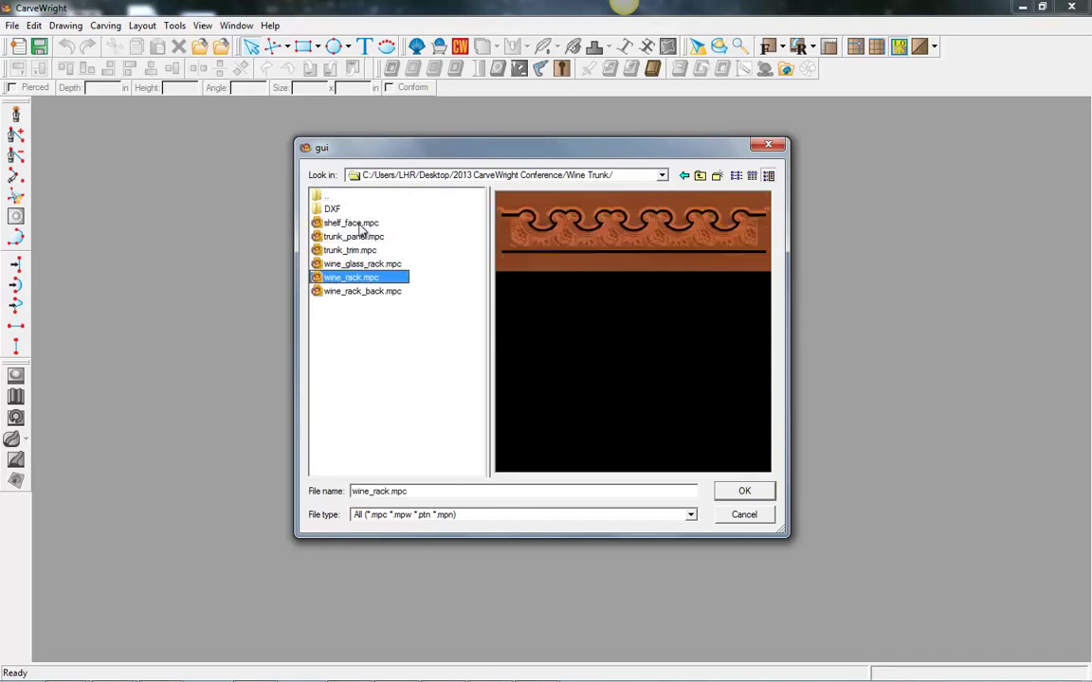
pyautogui.press('Down')
pyautogui.press('Up')
pyautogui.press('Up')
pyautogui.press('Up')
pyautogui.press('Up')
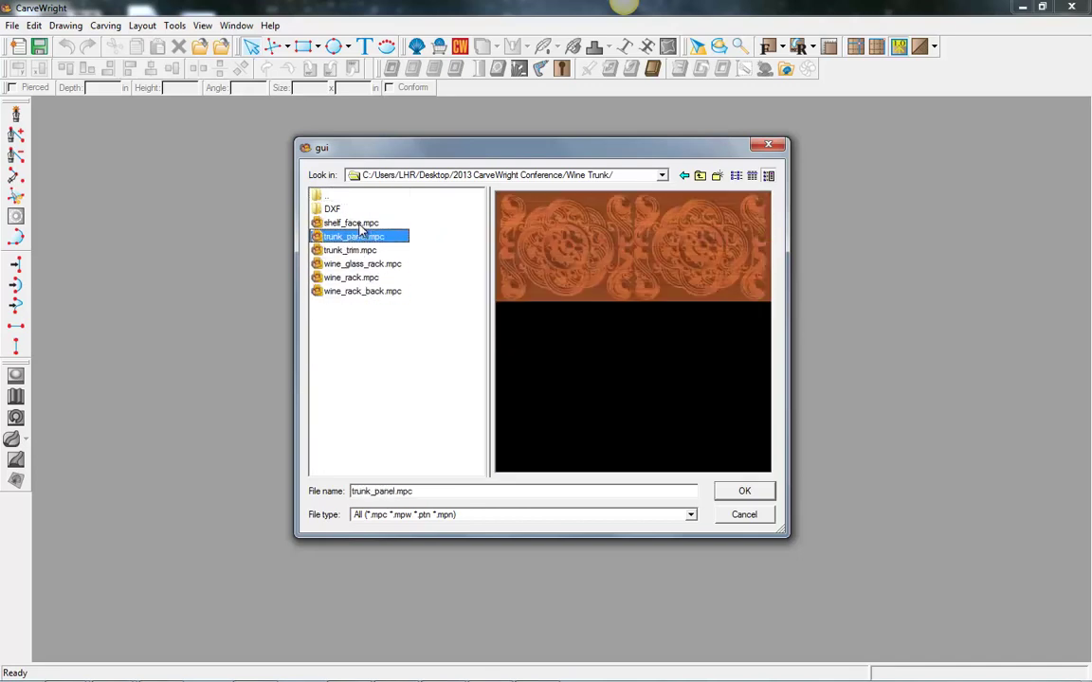
pyautogui.click(746, 515)
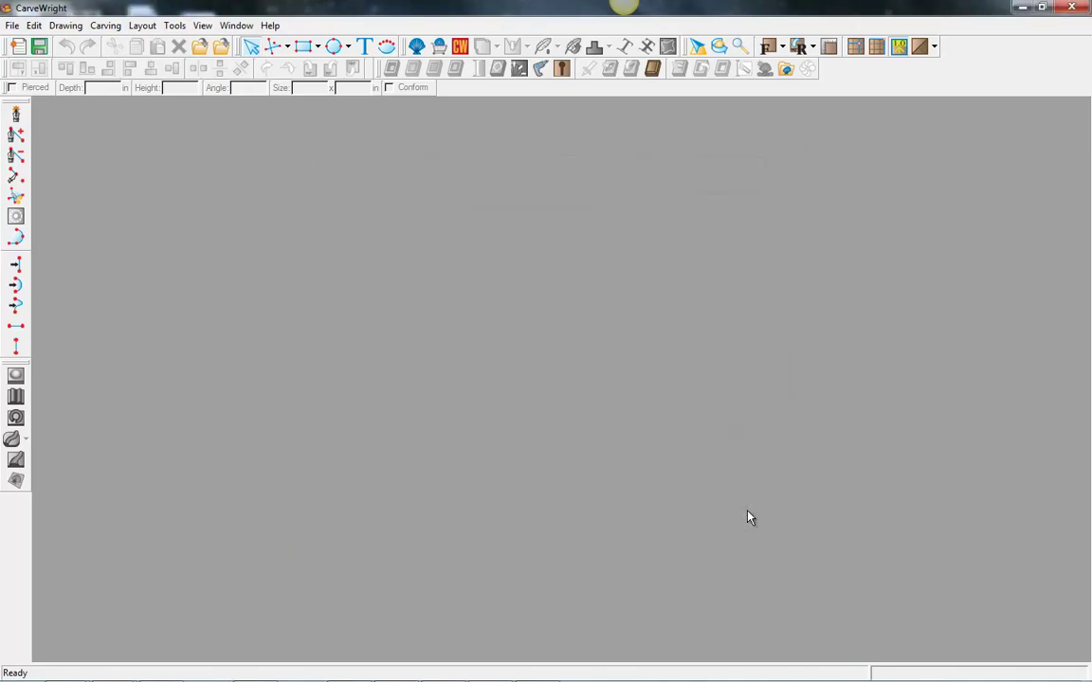
# Create a new blank board: length 10 in, width 8 in, thickness 0.25 in
pyautogui.click(12, 25)
pyautogui.click(48, 43)
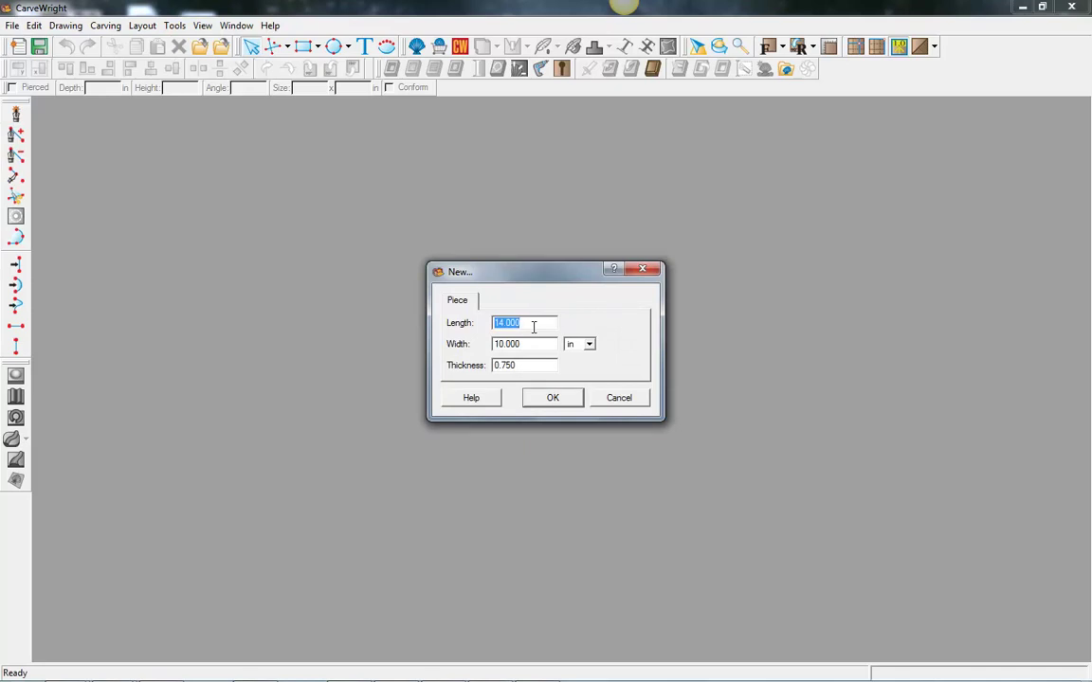
pyautogui.write('10')
pyautogui.press('Tab')
pyautogui.write('8')
pyautogui.doubleClick(528, 367)
pyautogui.write('.25')
pyautogui.click(553, 399)
pyautogui.scroll(1, 549, 423)
pyautogui.scroll(-2, 529, 430)
pyautogui.scroll(1, 507, 418)
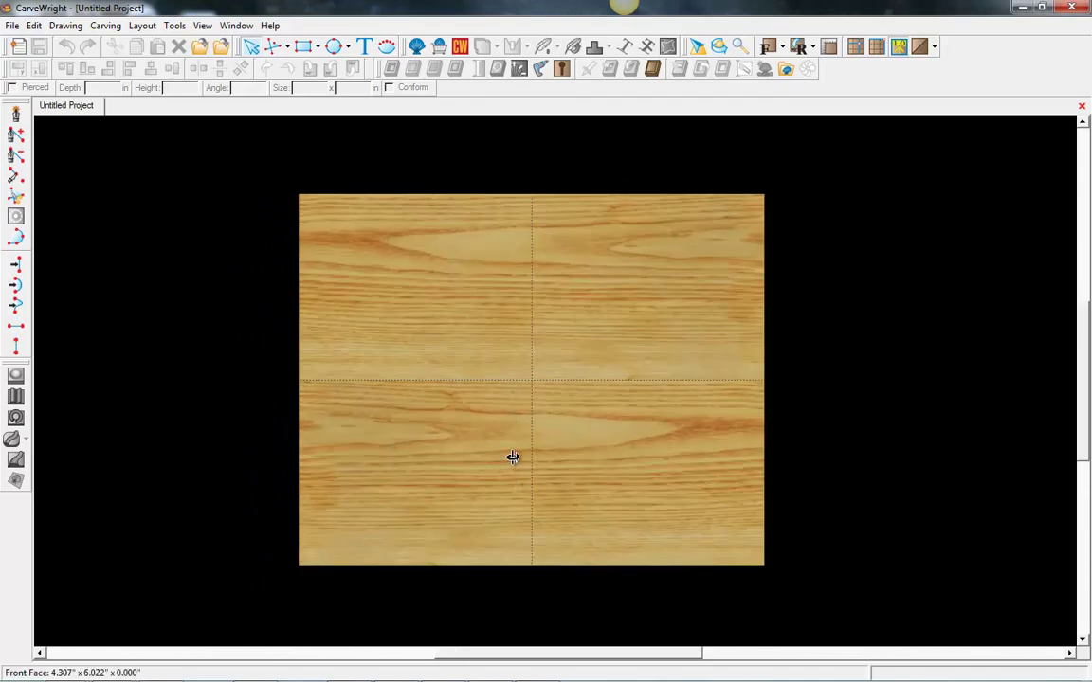
# Tilt the board view, then choose castle2 from the Favorites collection in the pattern library
pyautogui.moveTo(526, 448); pyautogui.dragTo(405, 357, button='right')
pyautogui.moveTo(607, 477); pyautogui.dragTo(592, 494, button='right')
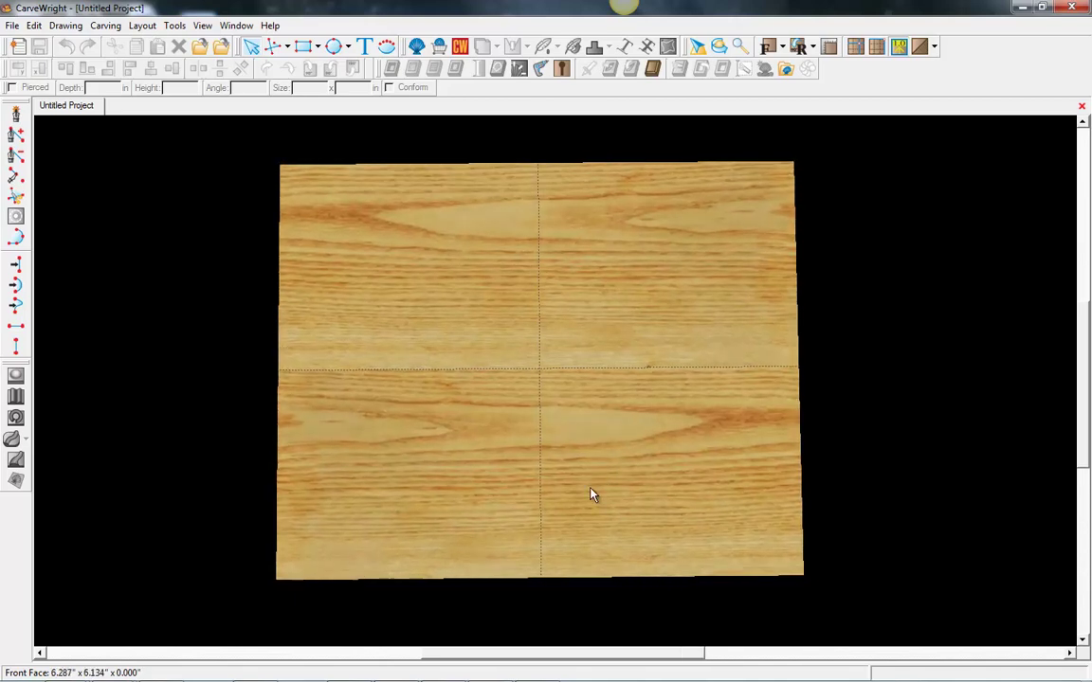
pyautogui.click(417, 48)
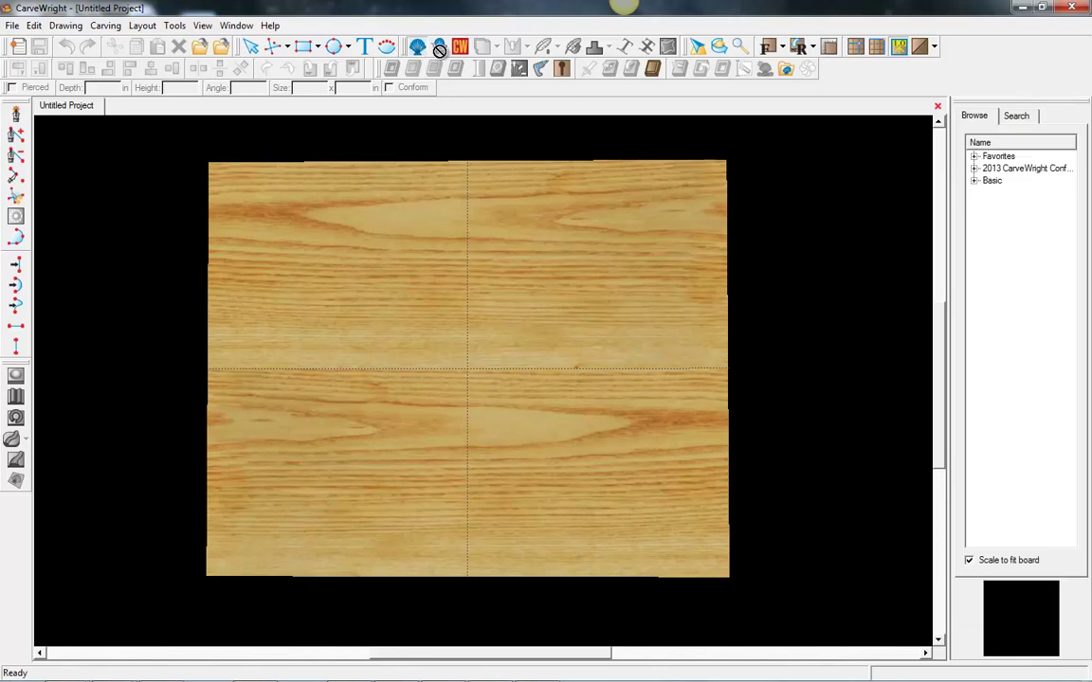
pyautogui.click(974, 156)
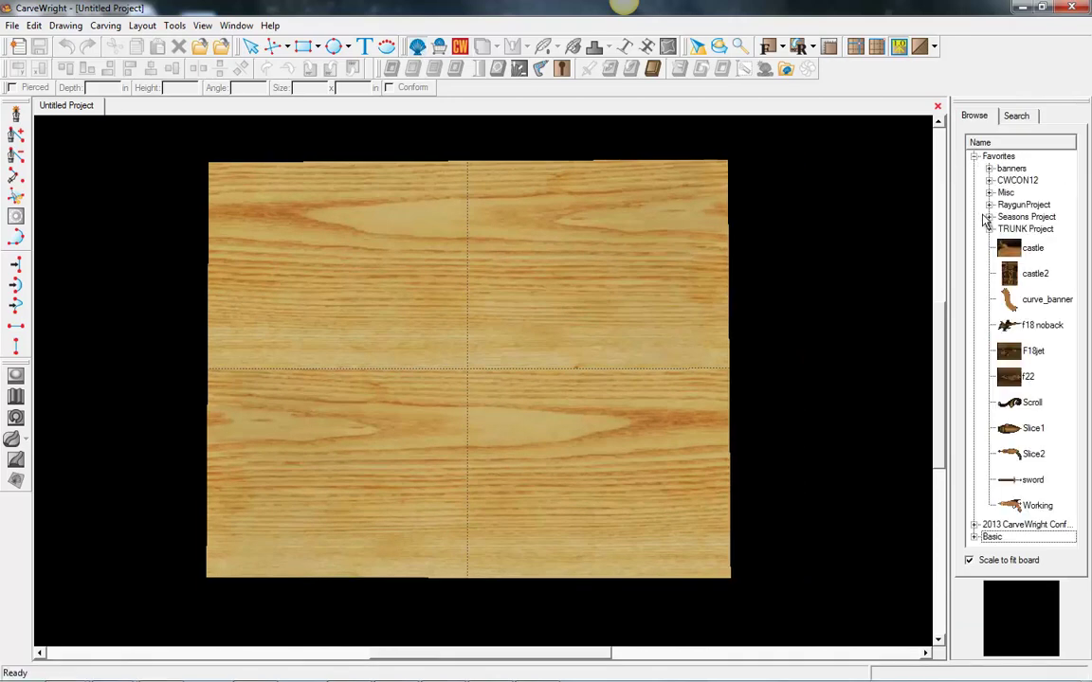
pyautogui.click(1011, 277)
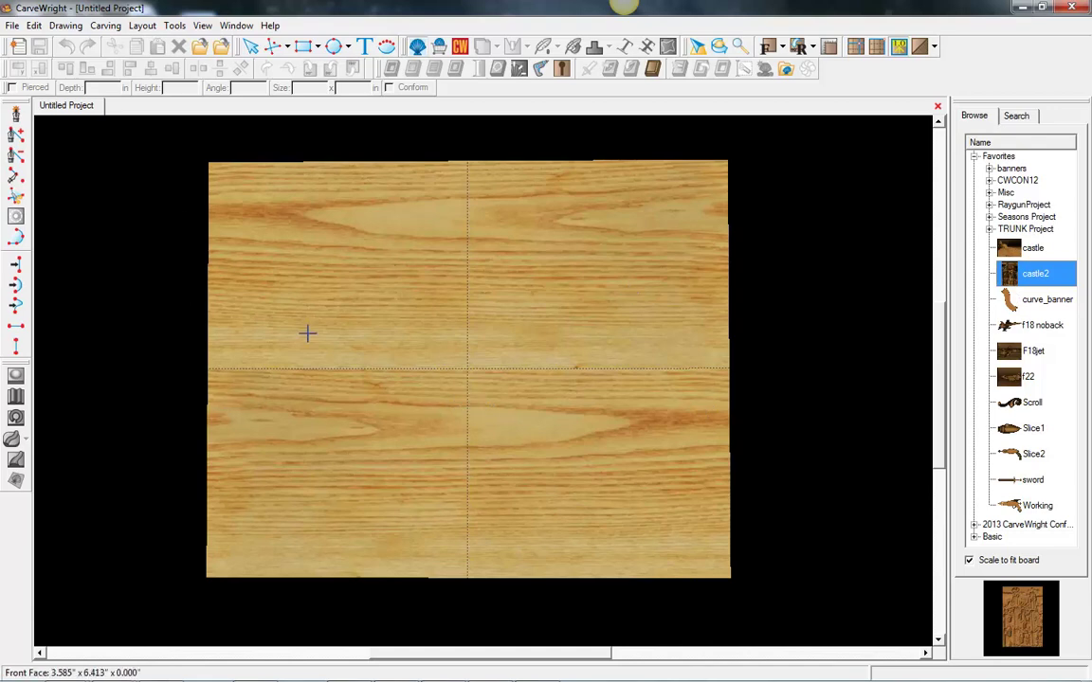
# Orbit and try the FrontCW and FrontCCW views, then settle on the Rear view
pyautogui.click(668, 46)
pyautogui.moveTo(370, 258); pyautogui.dragTo(493, 361)
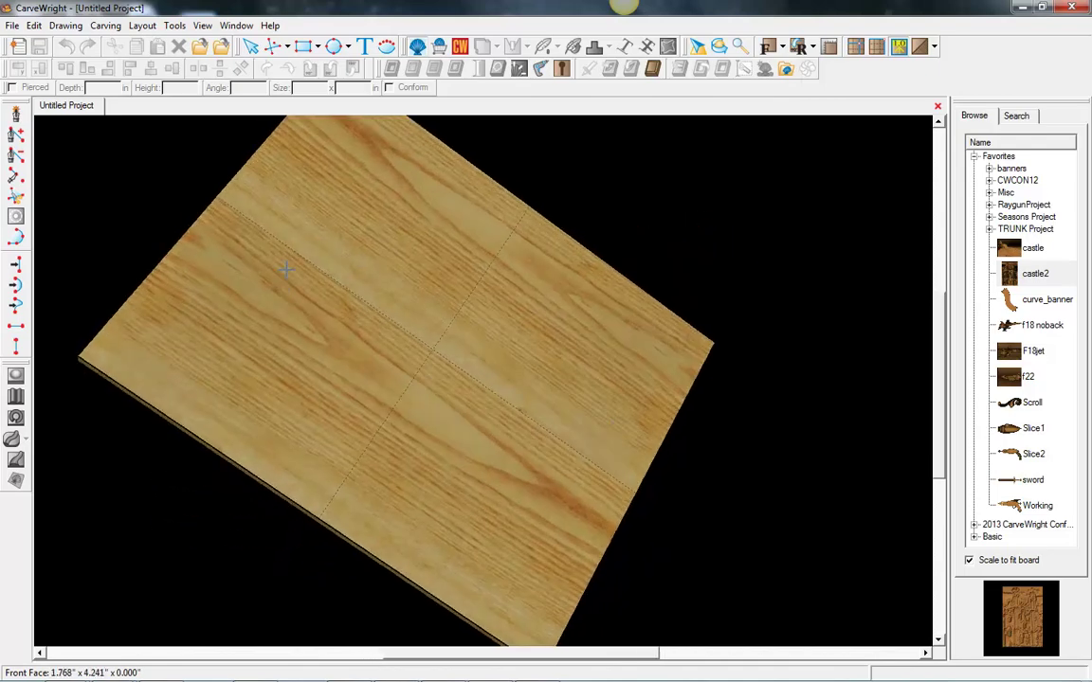
pyautogui.click(784, 46)
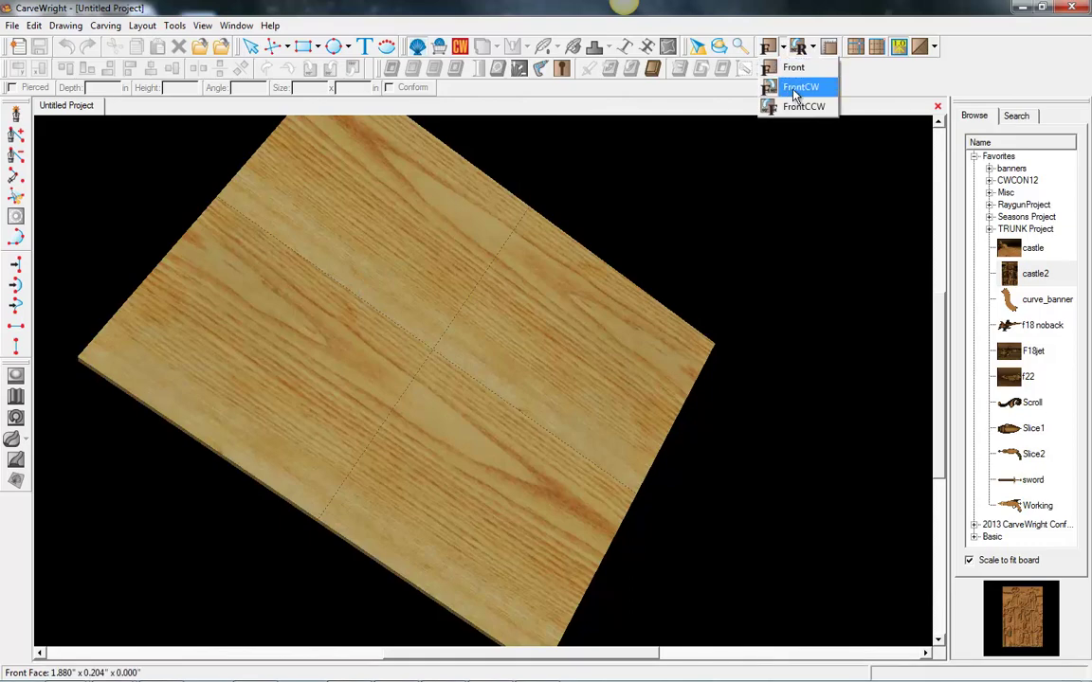
pyautogui.click(797, 87)
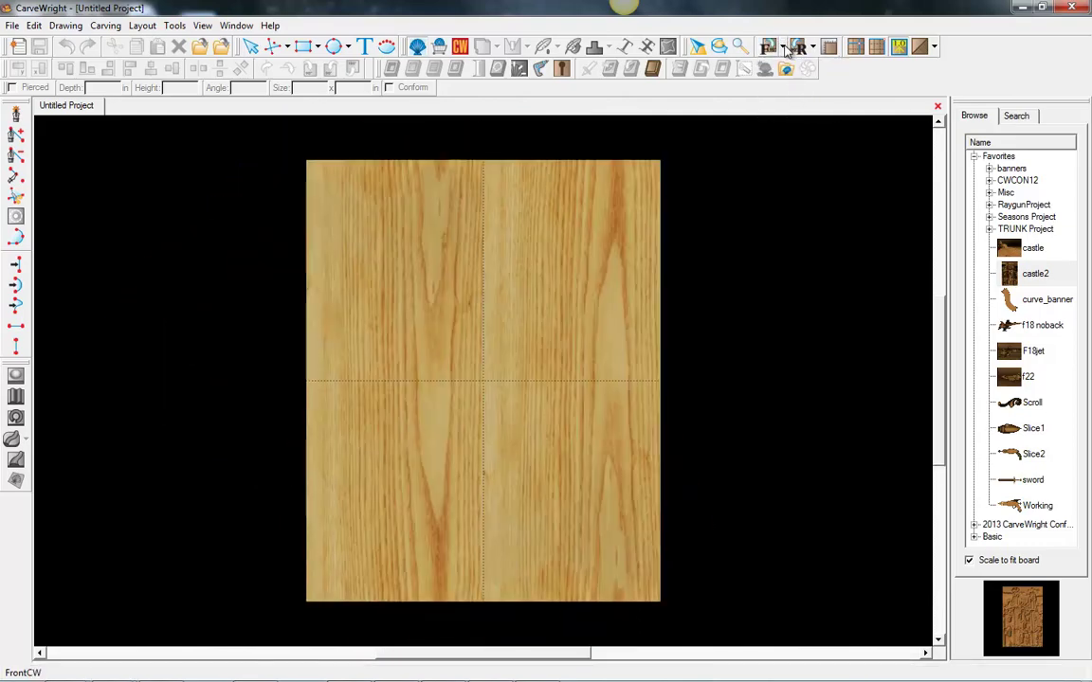
pyautogui.click(784, 47)
pyautogui.click(801, 104)
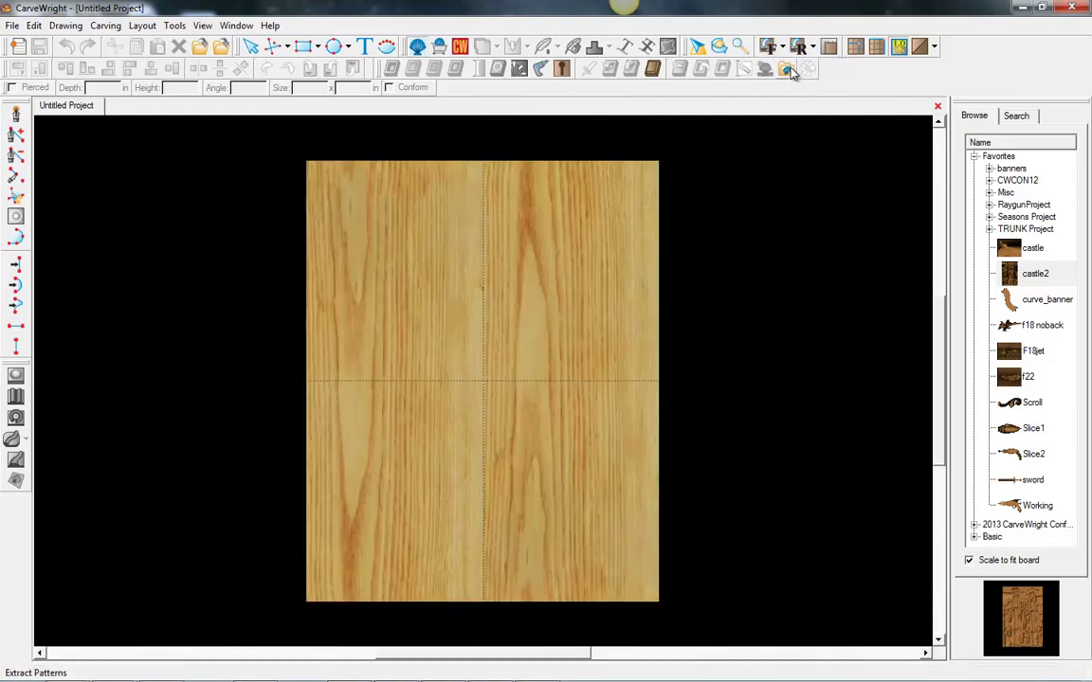
pyautogui.click(783, 46)
pyautogui.click(796, 86)
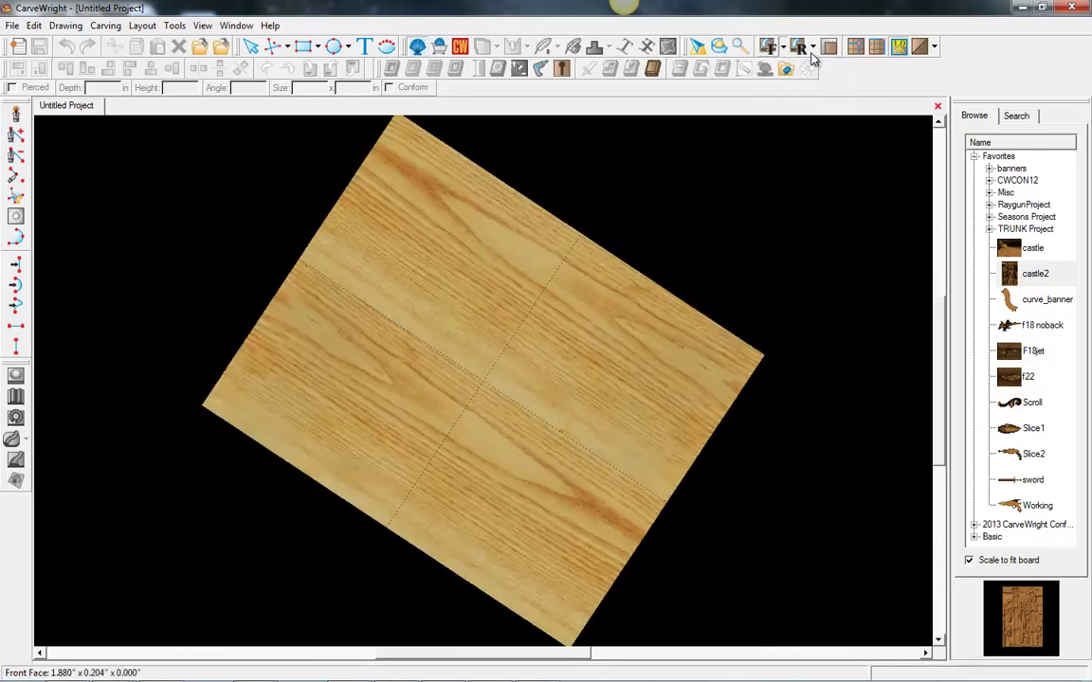
pyautogui.click(812, 46)
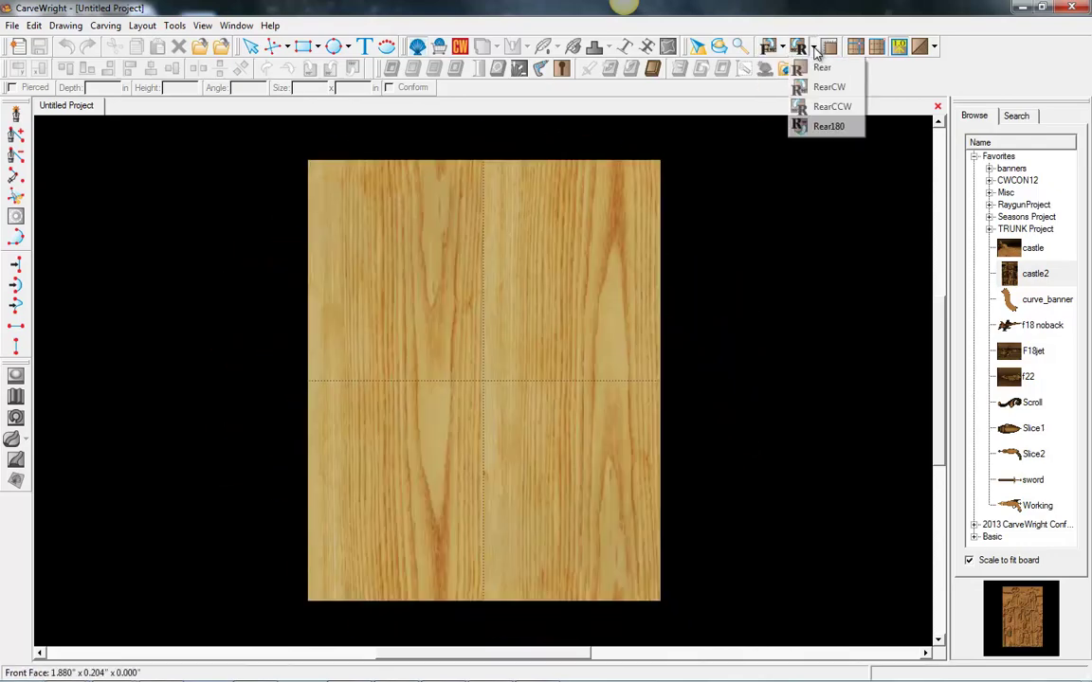
pyautogui.click(821, 71)
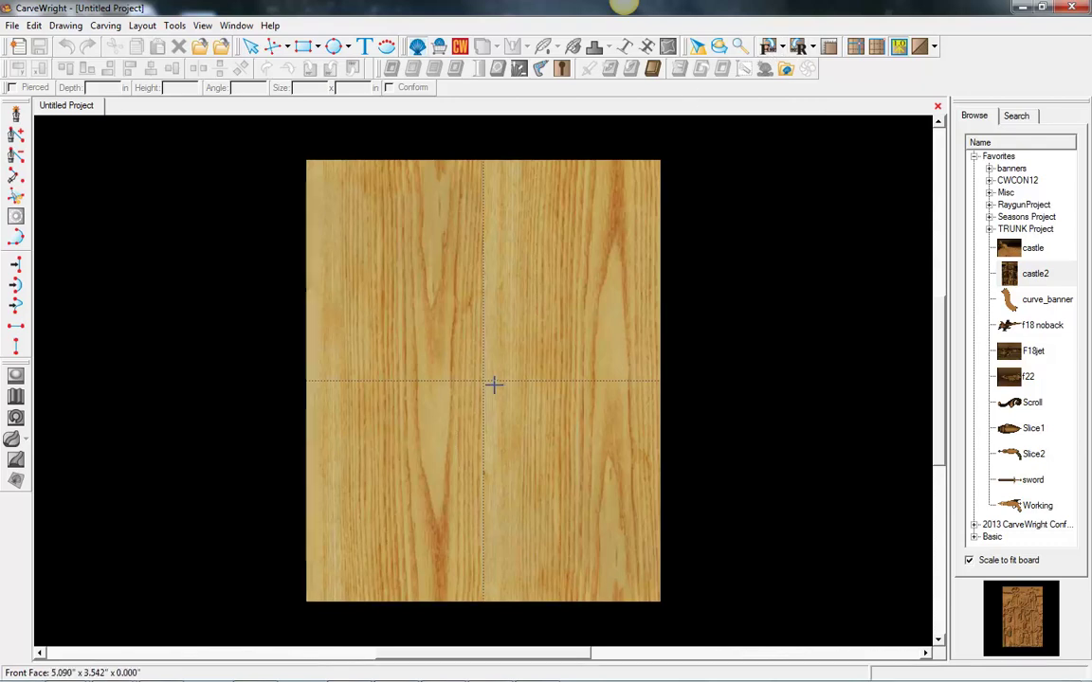
# Place castle2 on the board and rotate it 90° counter-clockwise into portrait
pyautogui.moveTo(1010, 275); pyautogui.dragTo(555, 387)
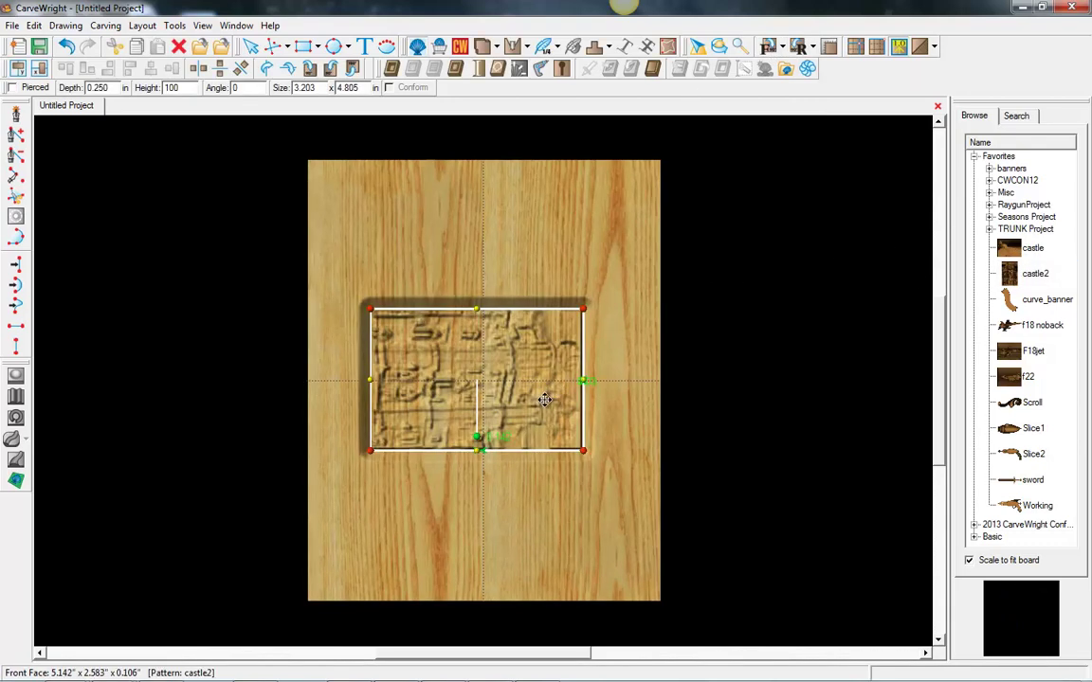
pyautogui.rightClick(528, 379)
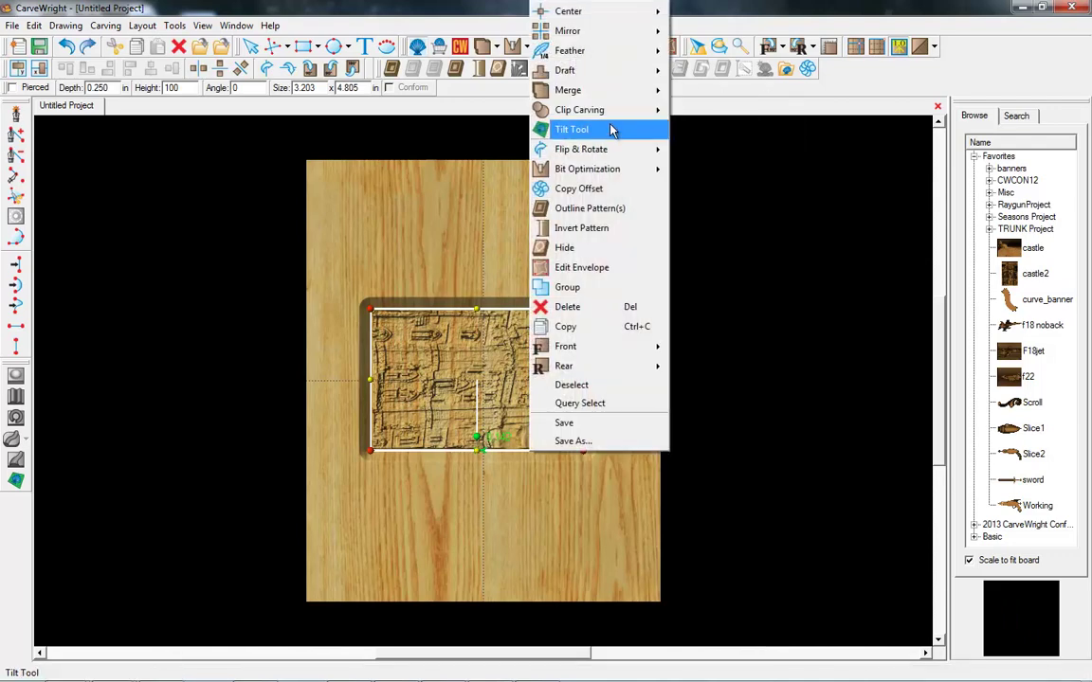
pyautogui.moveTo(597, 149)
pyautogui.click(736, 216)
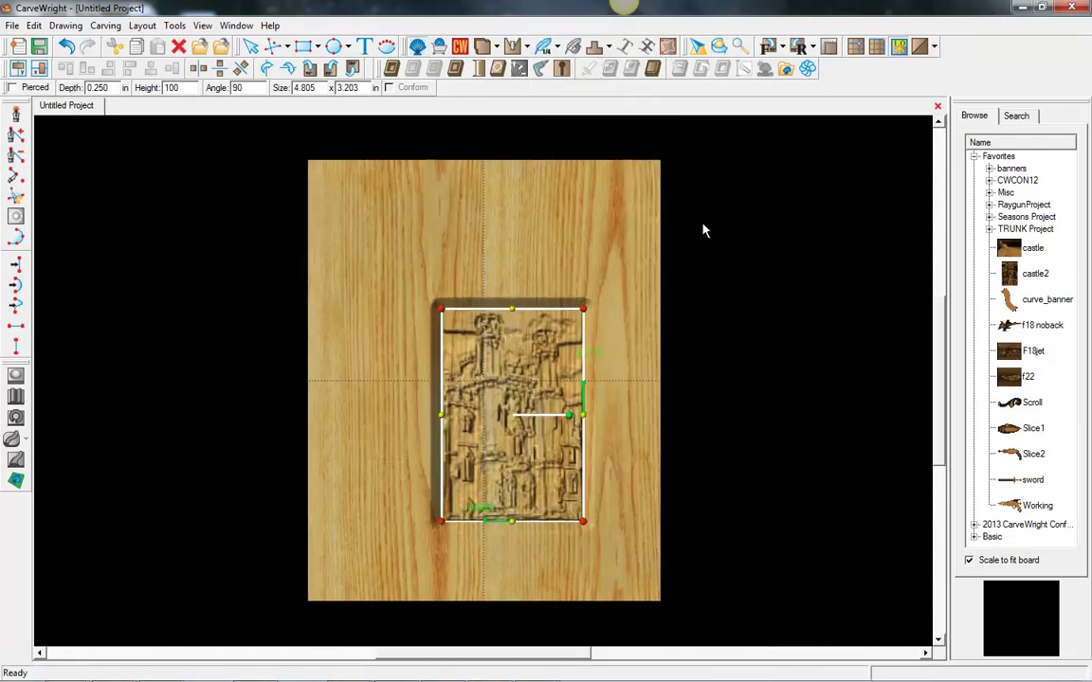
# Centre the relief both ways, enlarge it to 9.833 x 6.555 in, and set 0.180 in depth
pyautogui.moveTo(443, 316); pyautogui.dragTo(347, 170)
pyautogui.rightClick(520, 297)
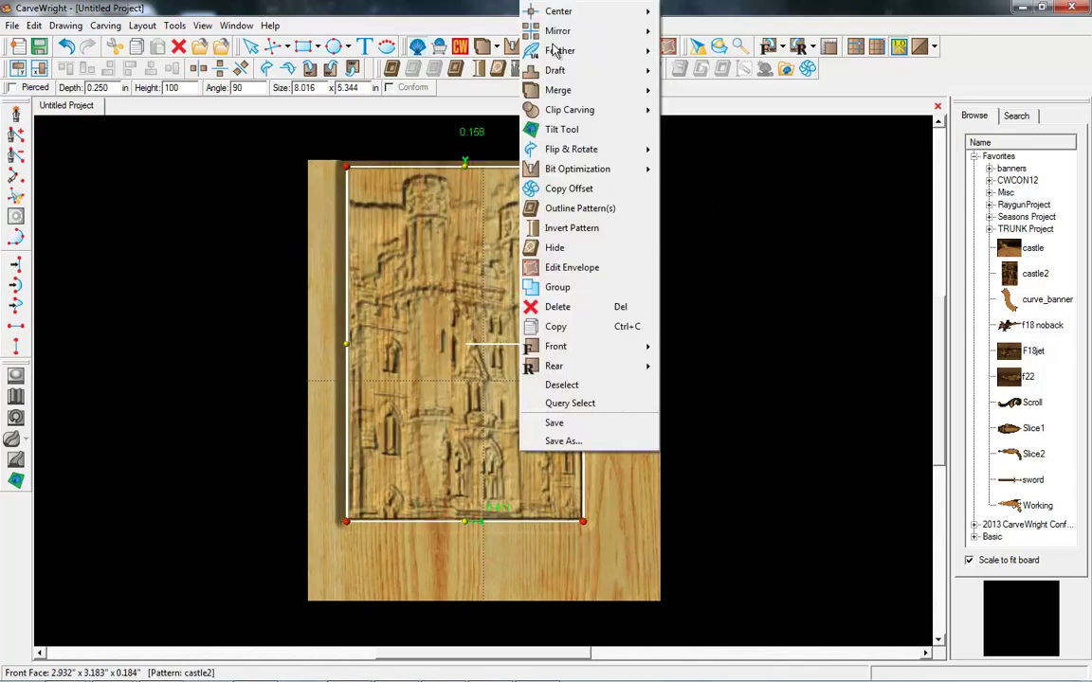
pyautogui.moveTo(620, 12)
pyautogui.click(730, 52)
pyautogui.moveTo(603, 558); pyautogui.dragTo(667, 603)
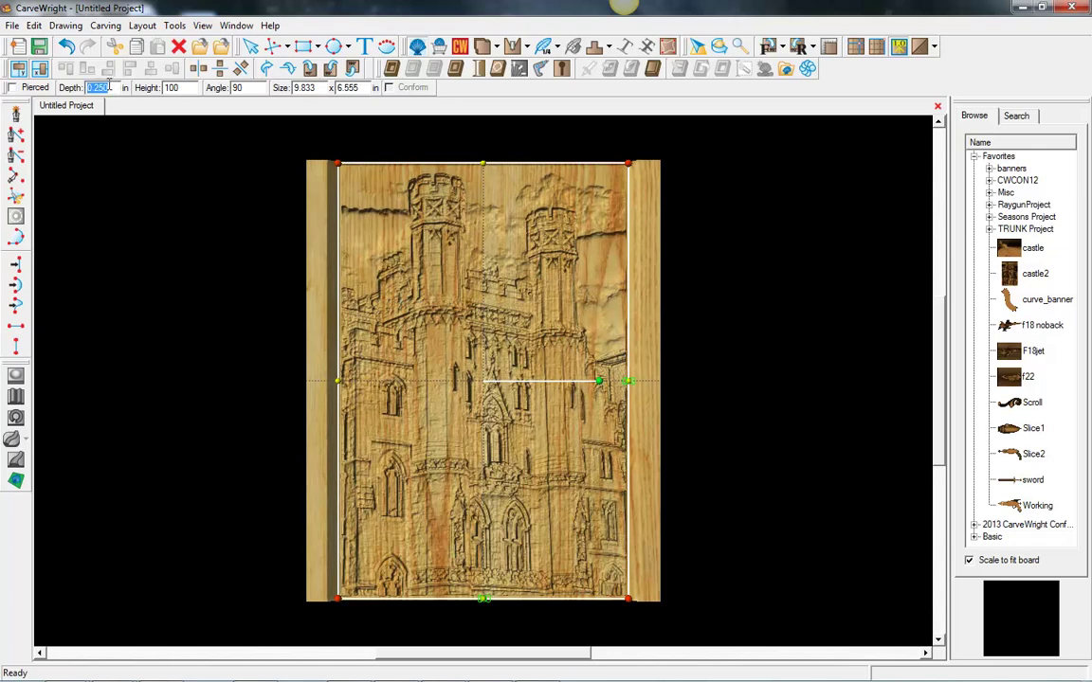
pyautogui.press('Return')
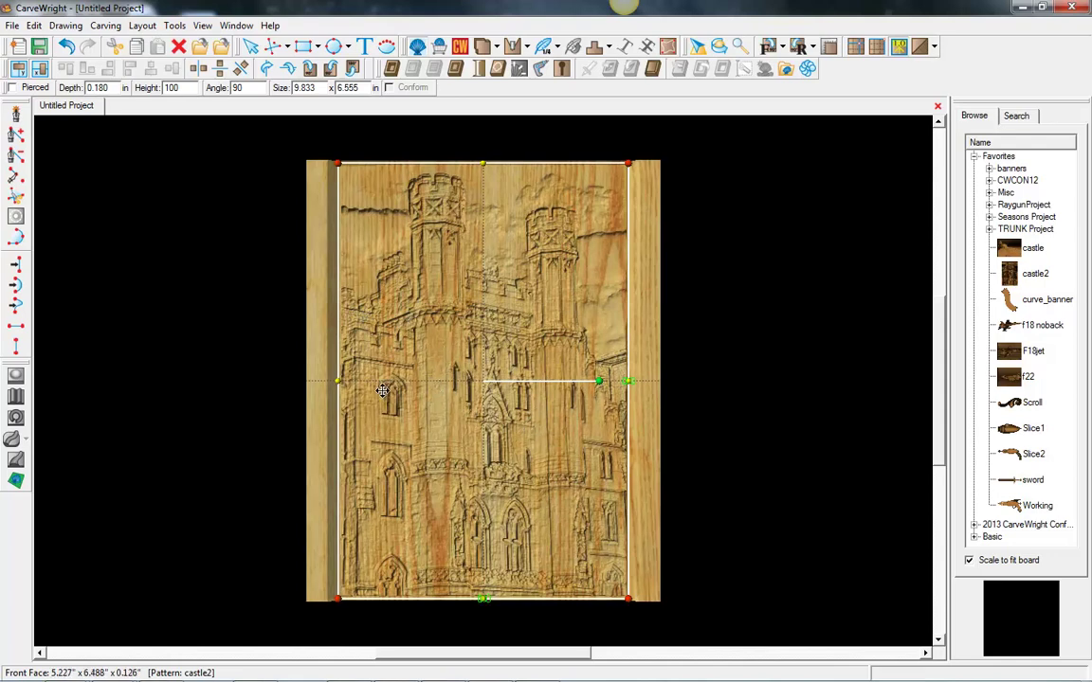
# Deselect the castle relief, inspect it in a tilted close-up, and show the preview materials list
pyautogui.click(641, 315)
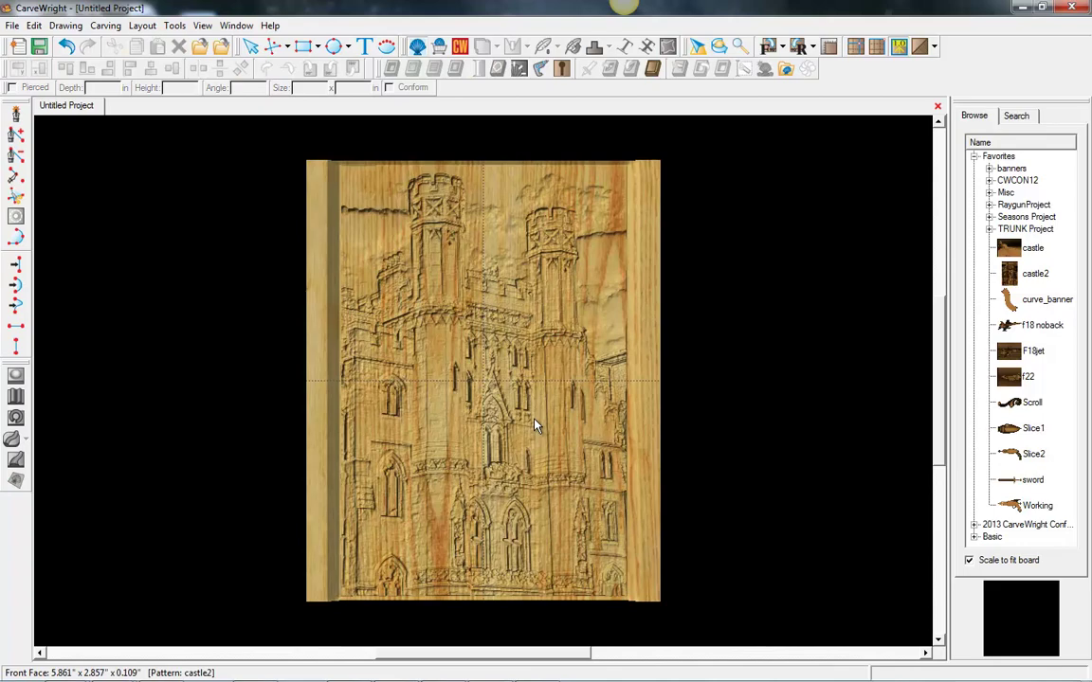
pyautogui.moveTo(478, 439); pyautogui.dragTo(451, 471, button='right')
pyautogui.scroll(5, 451, 398)
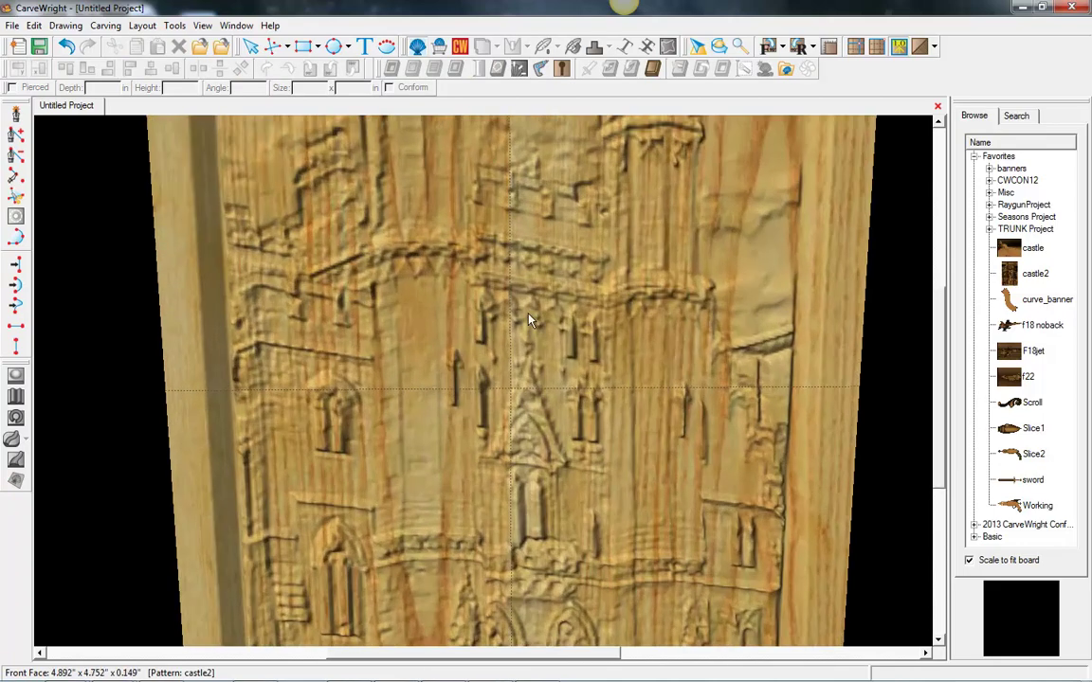
pyautogui.moveTo(529, 320); pyautogui.dragTo(463, 275, button='right')
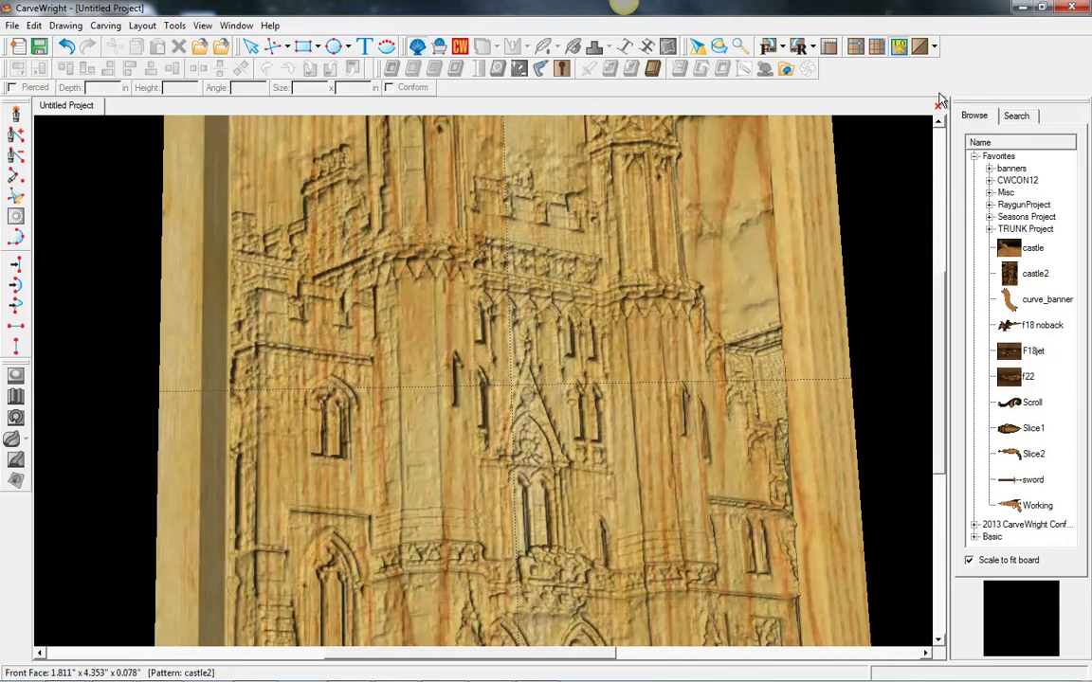
pyautogui.click(935, 48)
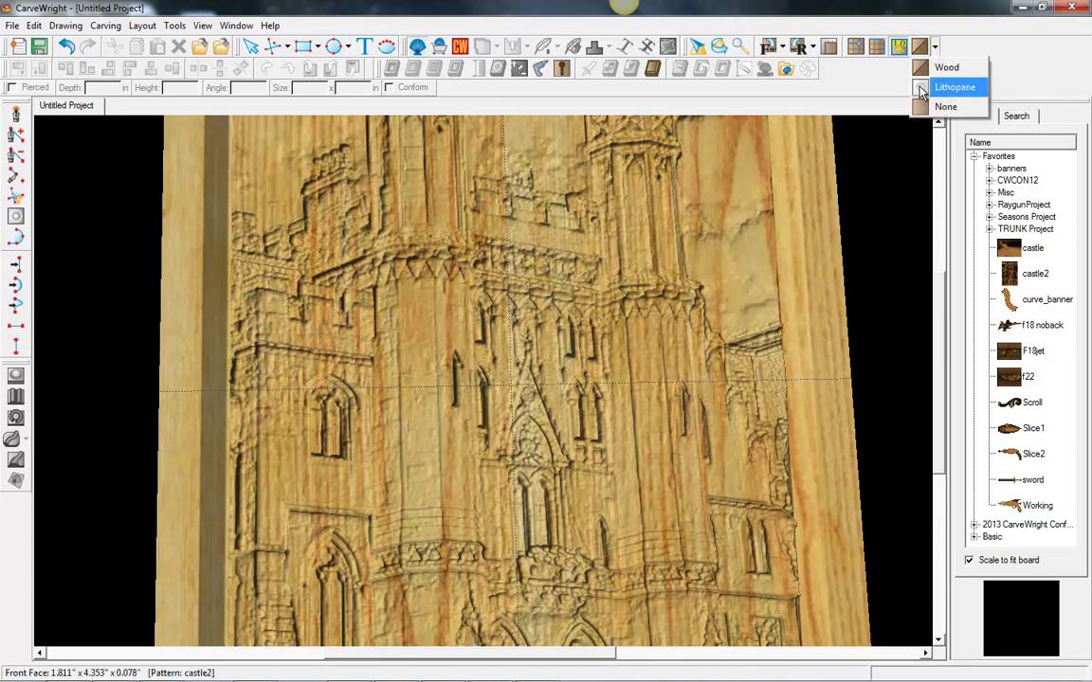
# Preview the carving with the grey Lithopane material and tilt the view
pyautogui.click(954, 88)
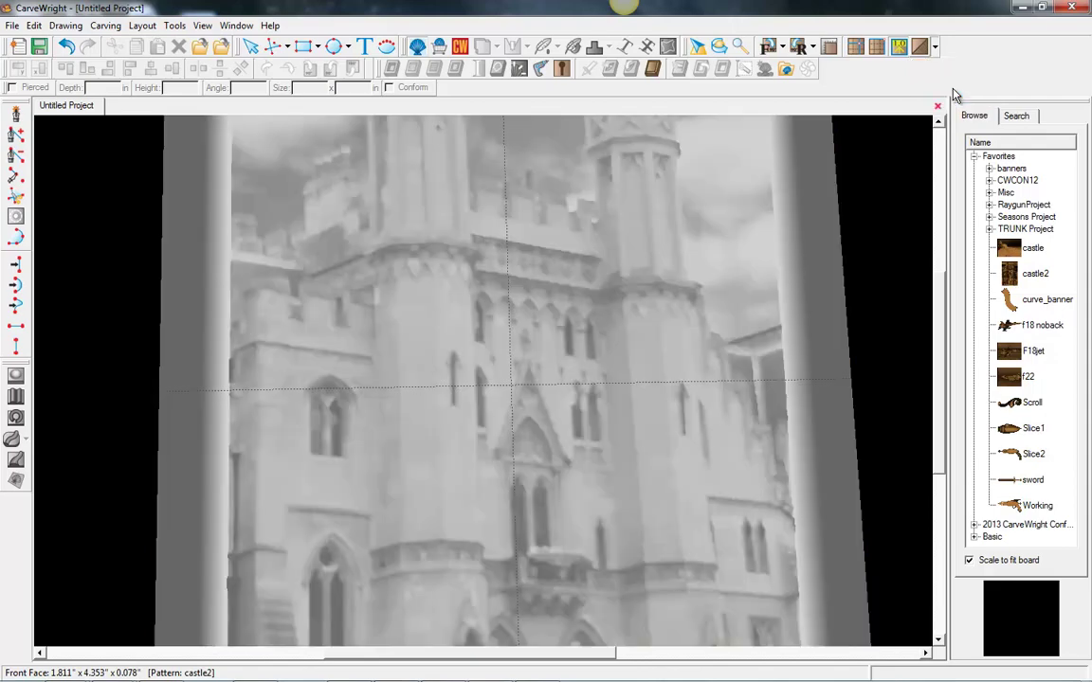
pyautogui.scroll(-5, 636, 343)
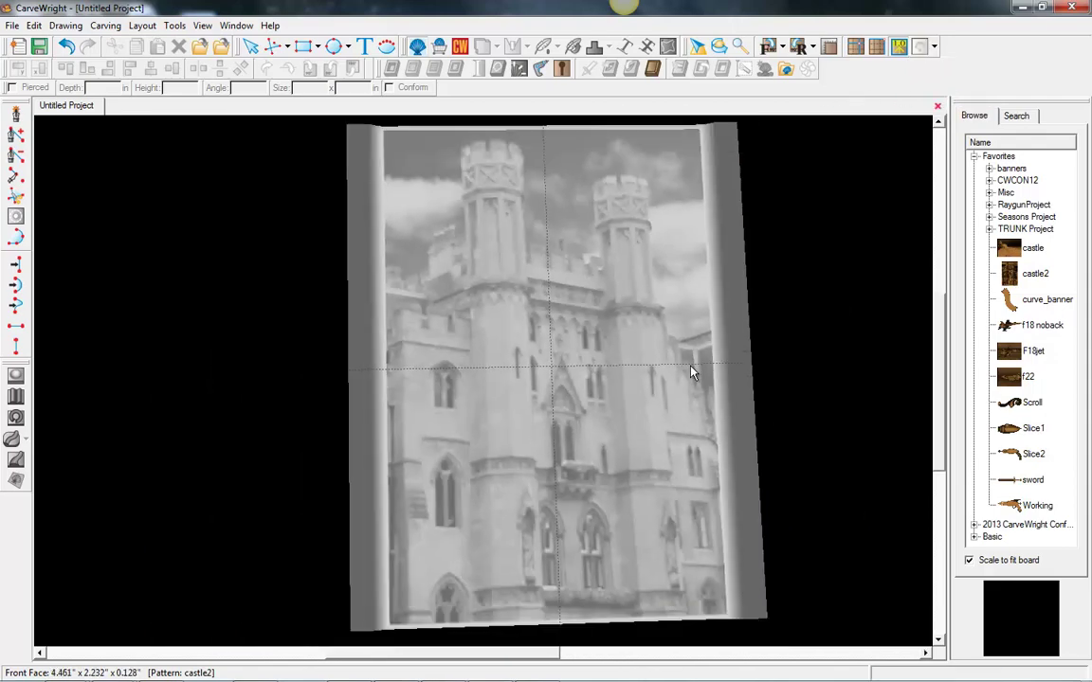
pyautogui.moveTo(746, 379); pyautogui.dragTo(378, 366)
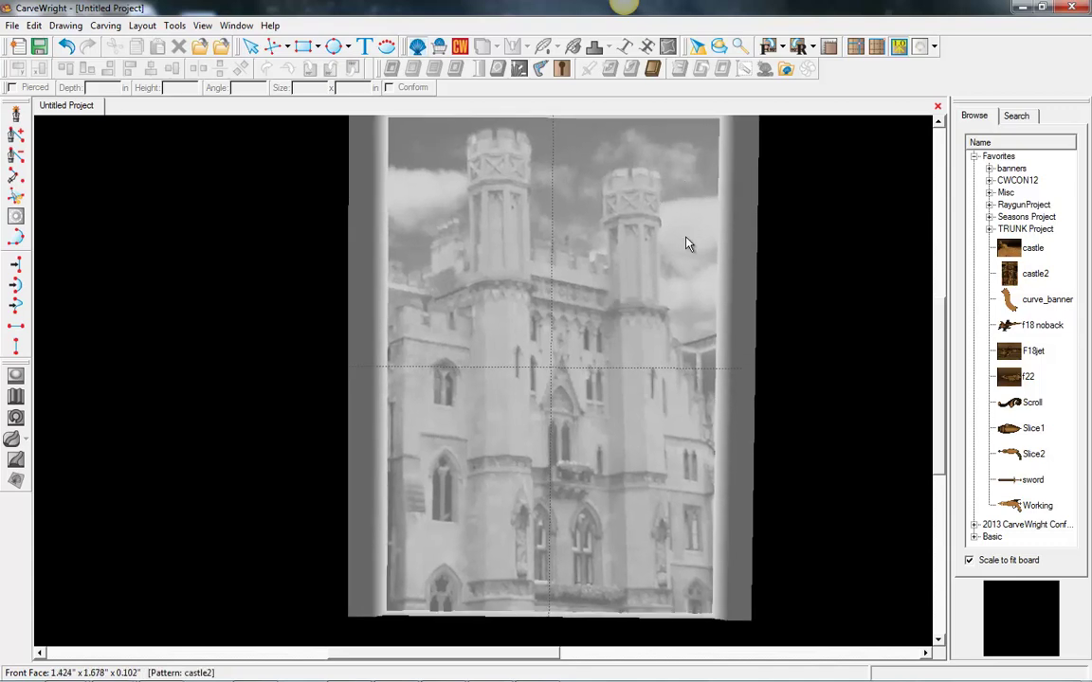
pyautogui.scroll(-2, 668, 269)
pyautogui.scroll(4, 724, 298)
pyautogui.scroll(4, 438, 354)
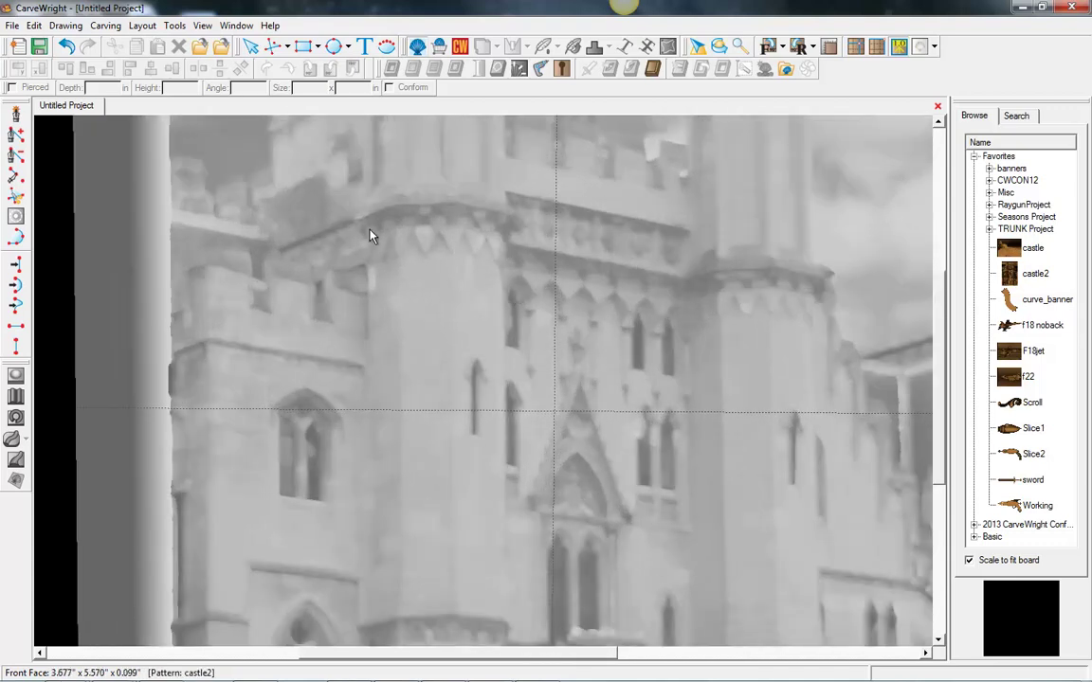
# Set the castle pattern's bit optimization to Best and zoom around the result
pyautogui.click(437, 318)
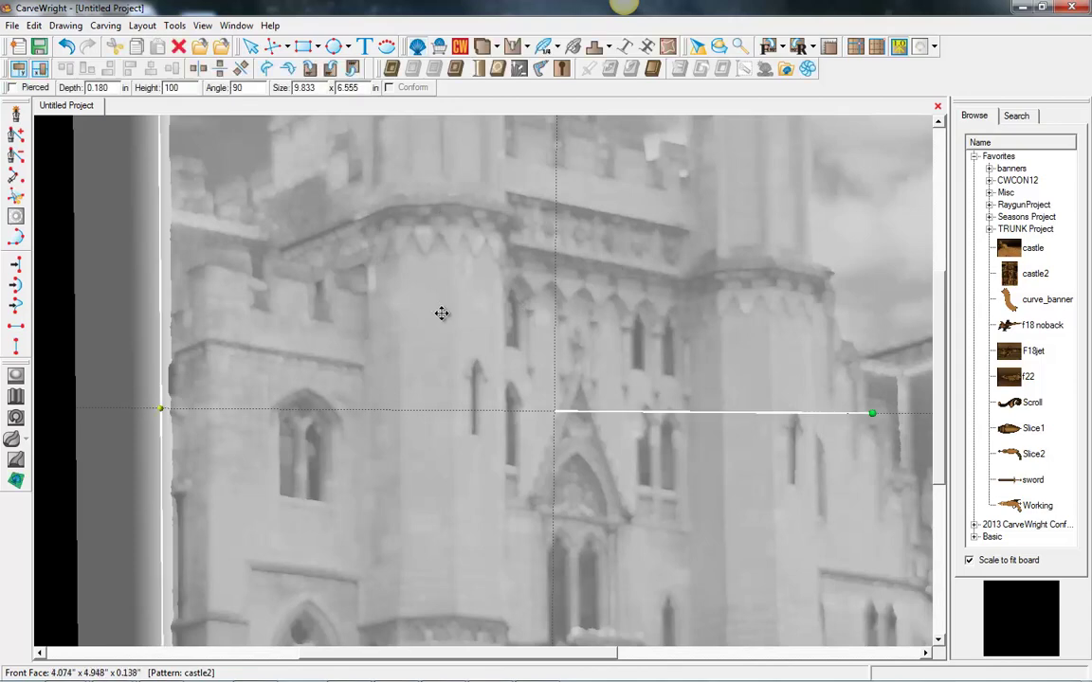
pyautogui.click(528, 47)
pyautogui.click(537, 137)
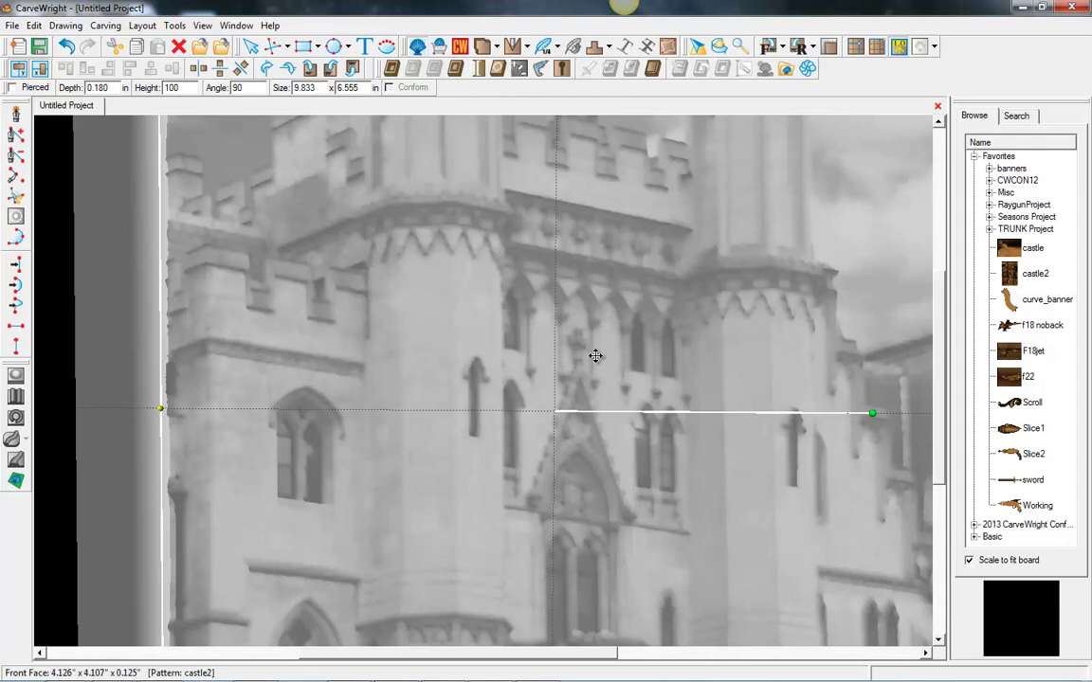
pyautogui.scroll(-2, 602, 427)
pyautogui.scroll(-1, 747, 449)
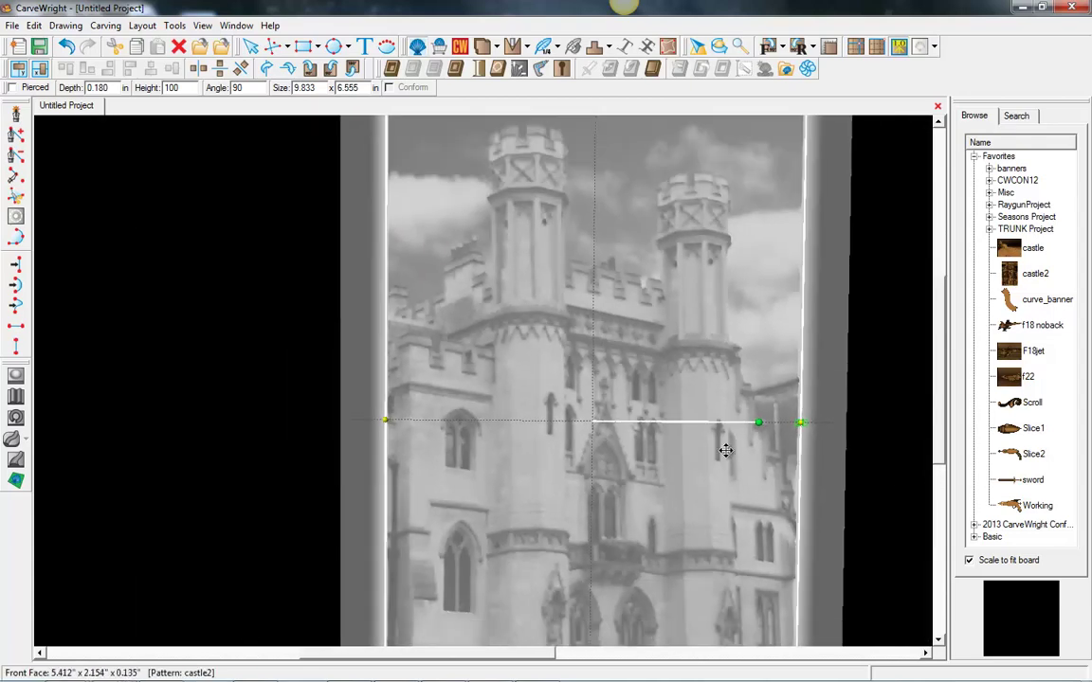
pyautogui.scroll(-1, 747, 450)
pyautogui.scroll(1, 806, 468)
pyautogui.scroll(-1, 758, 506)
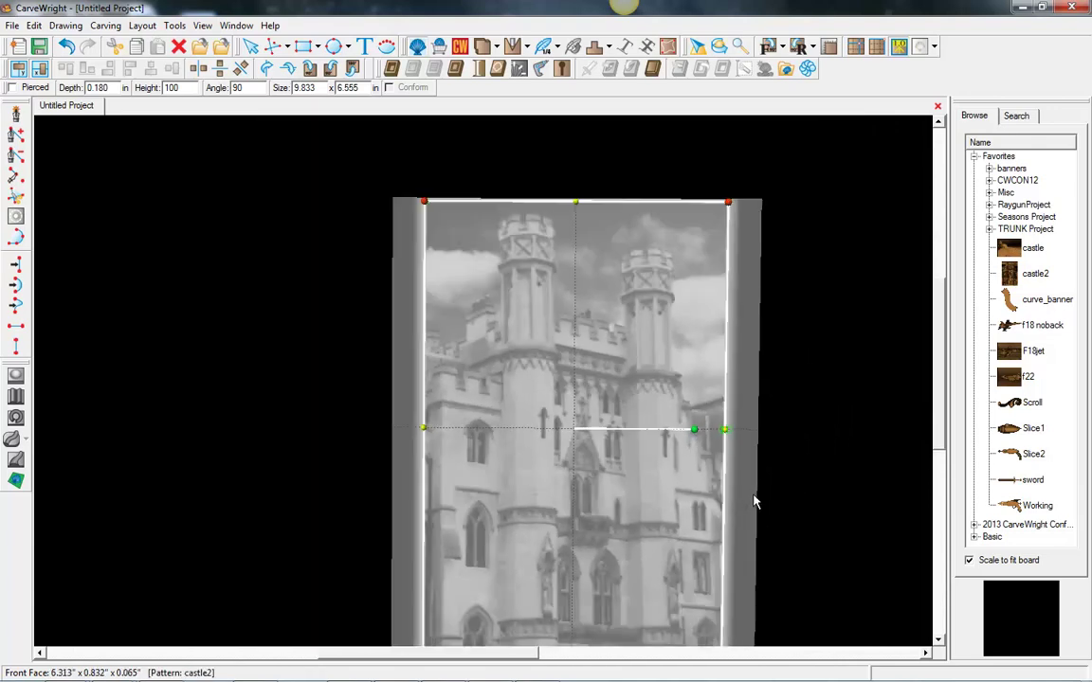
pyautogui.scroll(-3, 736, 578)
pyautogui.scroll(3, 658, 582)
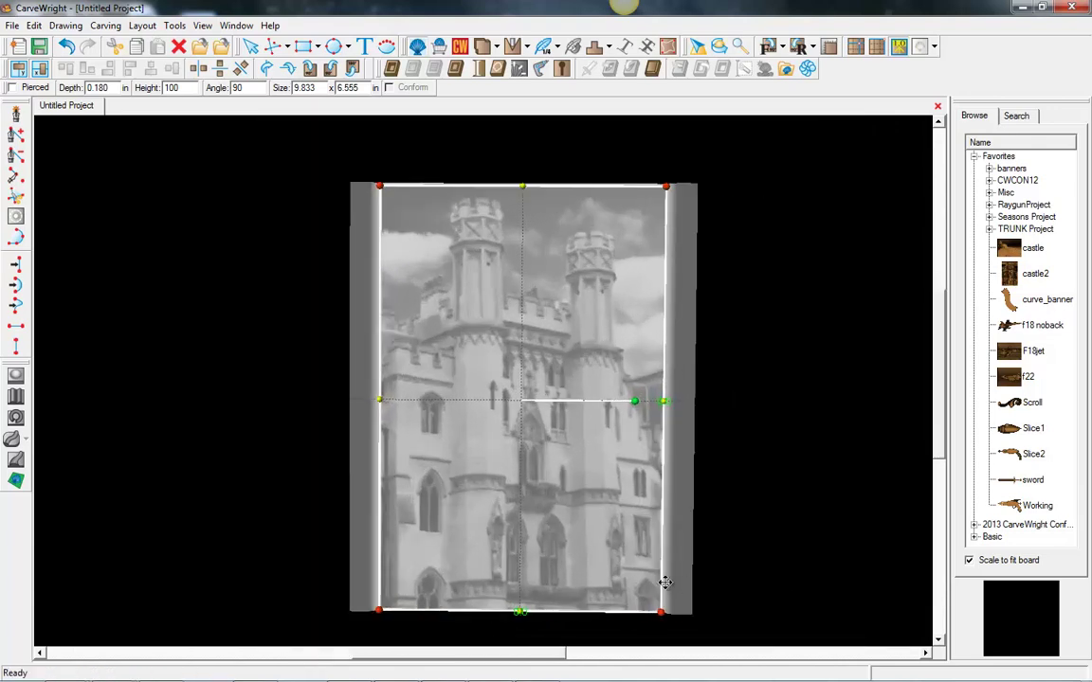
pyautogui.scroll(2, 626, 444)
pyautogui.scroll(-2, 678, 549)
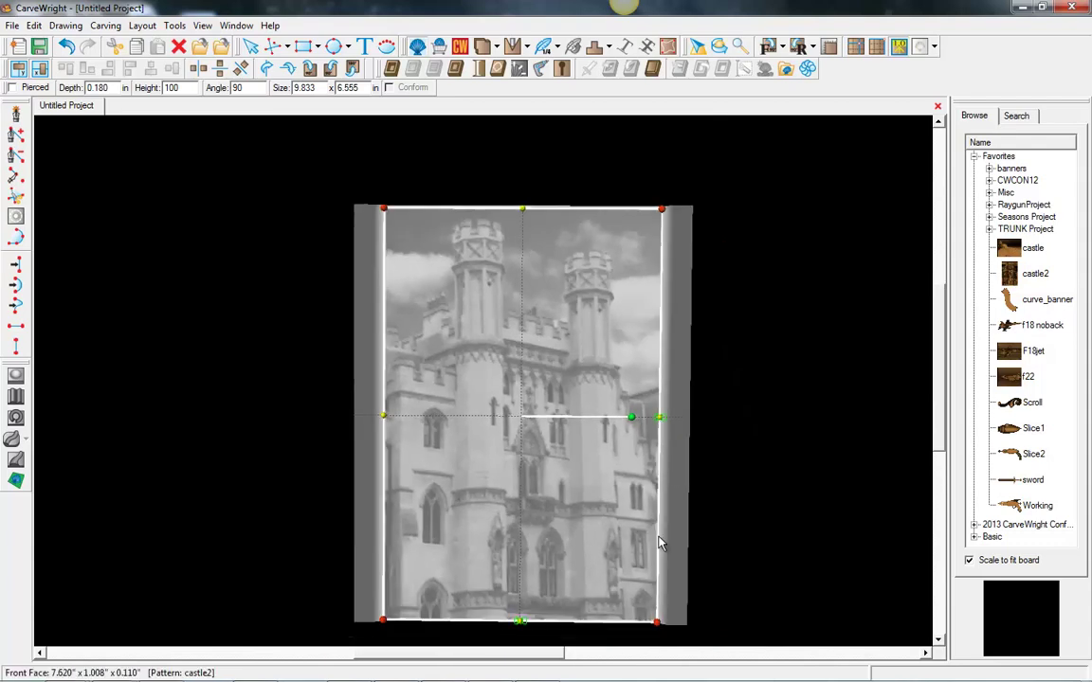
pyautogui.scroll(1, 653, 585)
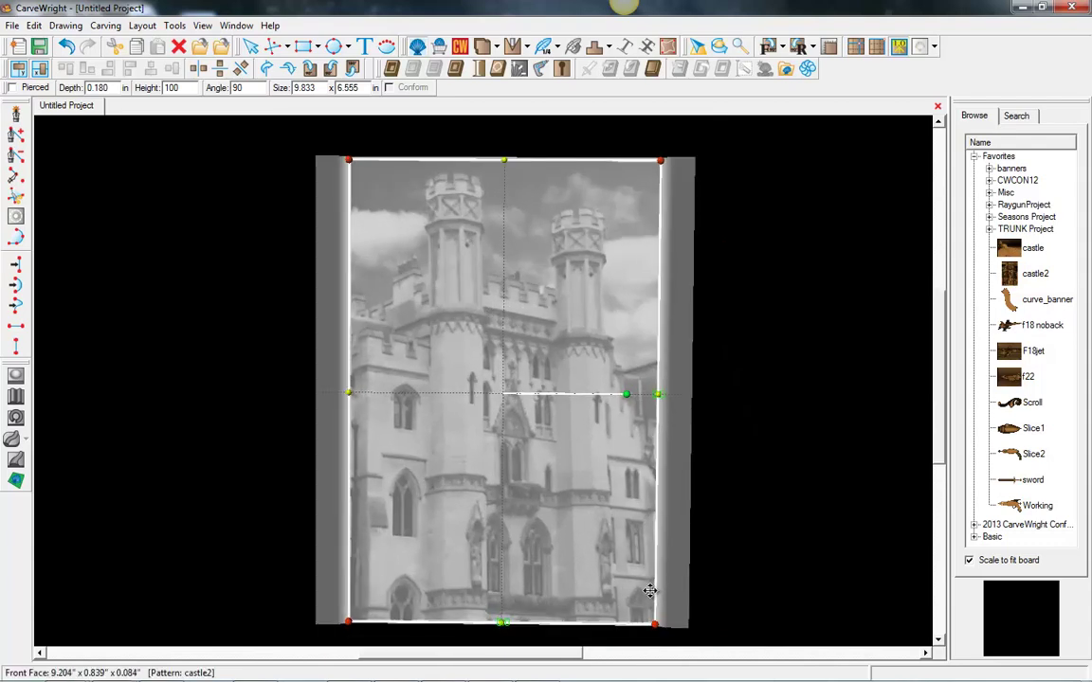
pyautogui.moveTo(649, 592); pyautogui.dragTo(648, 589)
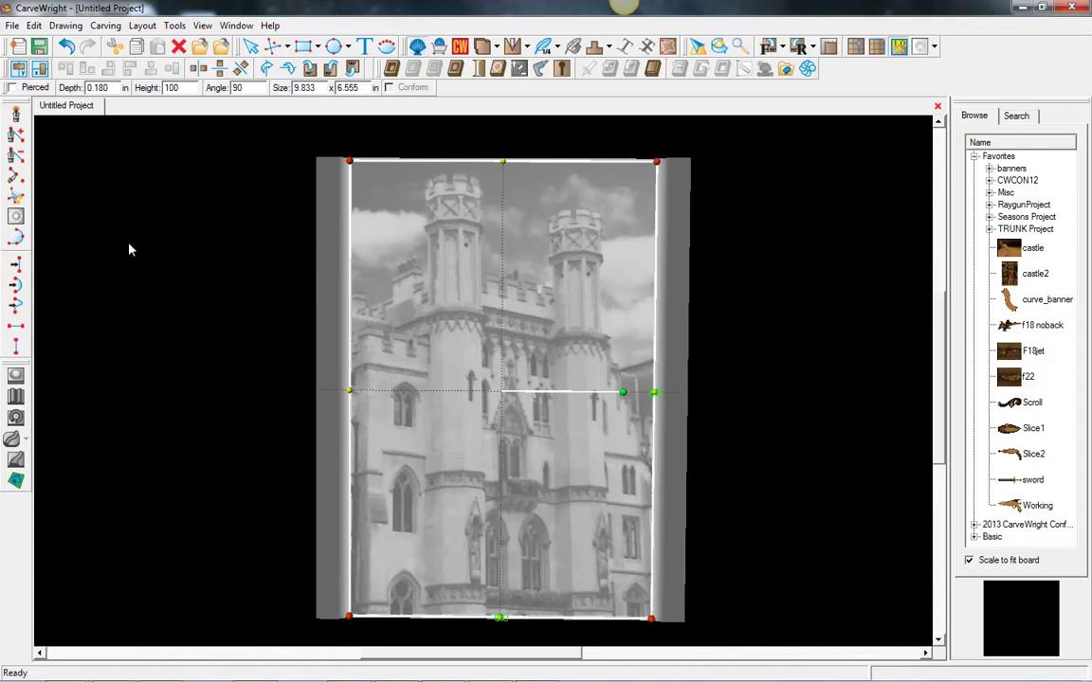
# Create a second blank board 14 in long, 10 in wide and 0.75 in thick
pyautogui.click(12, 26)
pyautogui.click(28, 44)
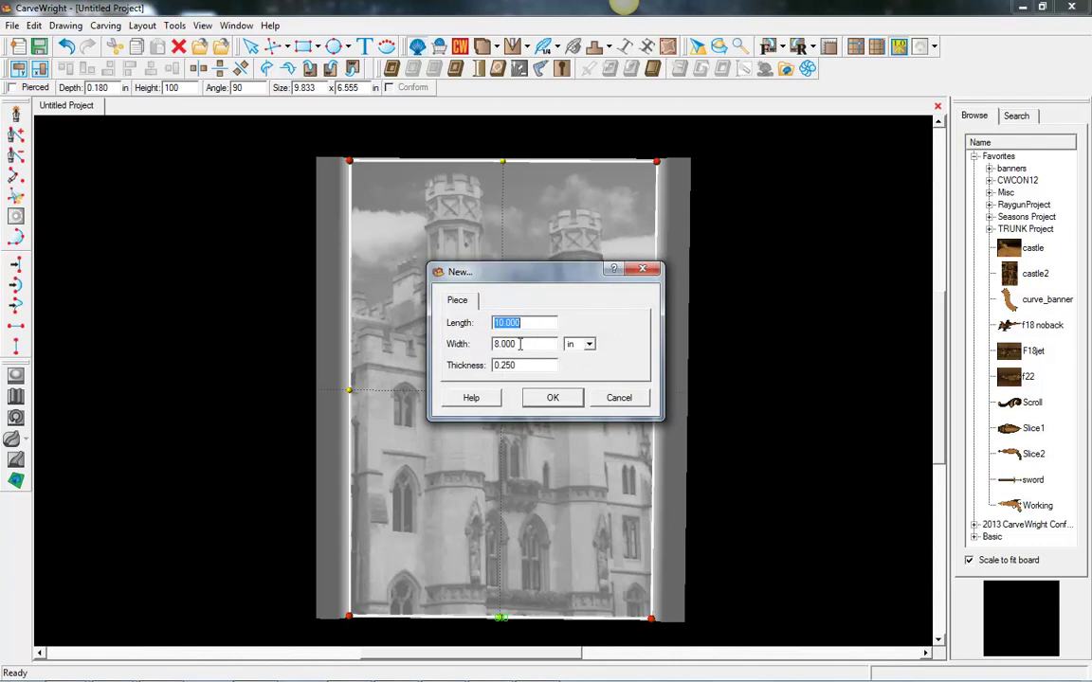
pyautogui.moveTo(529, 365); pyautogui.dragTo(437, 367)
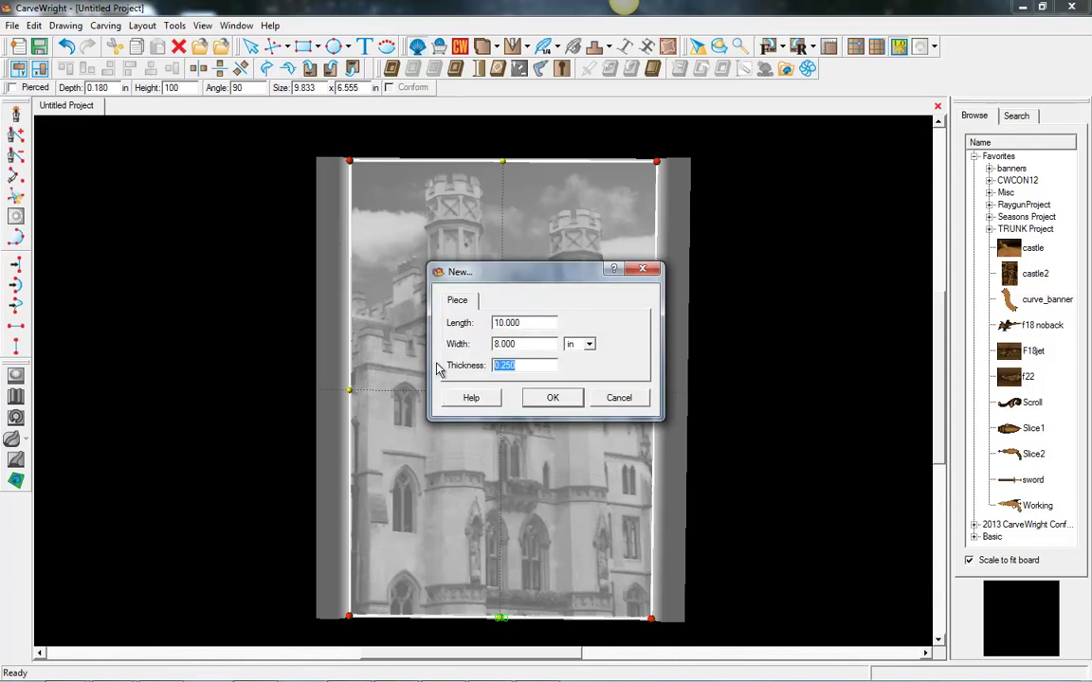
pyautogui.press('BackSpace')
pyautogui.write('.75')
pyautogui.moveTo(532, 347); pyautogui.dragTo(428, 344)
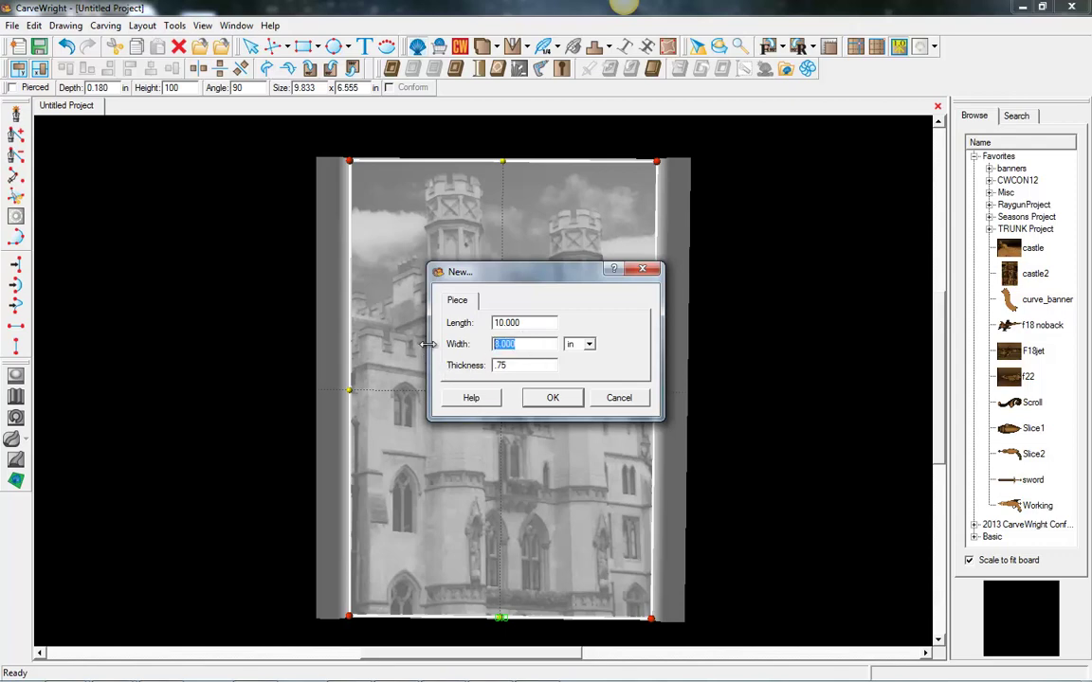
pyautogui.write('10')
pyautogui.moveTo(528, 323); pyautogui.dragTo(432, 322)
pyautogui.write('14')
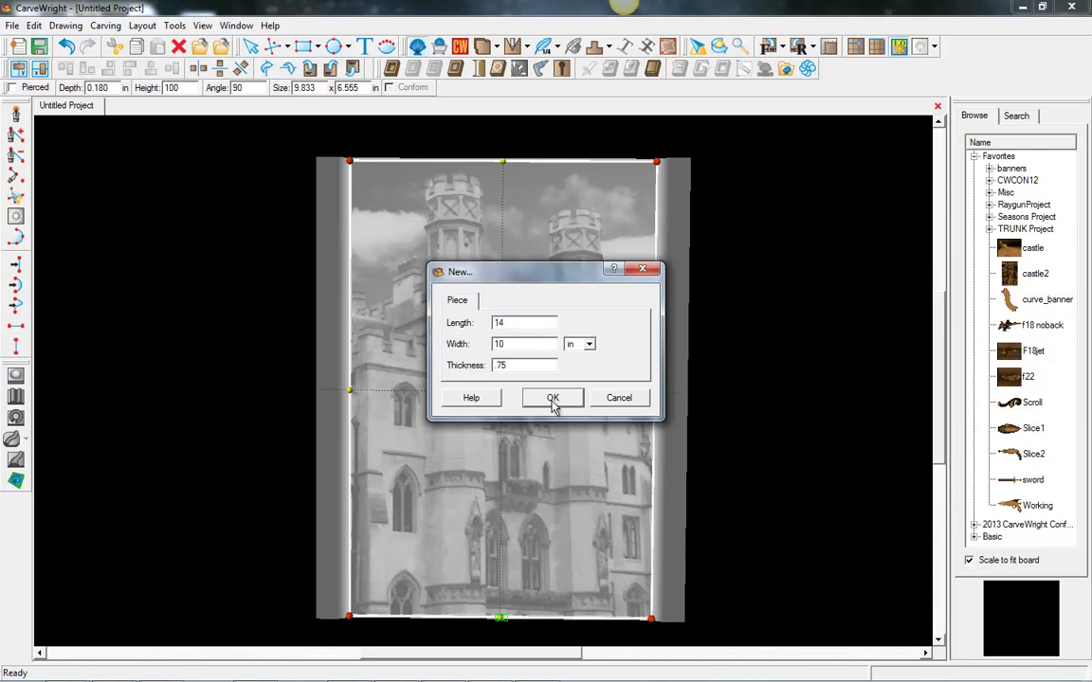
pyautogui.click(550, 400)
# Switch the new board's preview material to None so it shows plain brown
pyautogui.scroll(3, 405, 402)
pyautogui.scroll(-2, 490, 435)
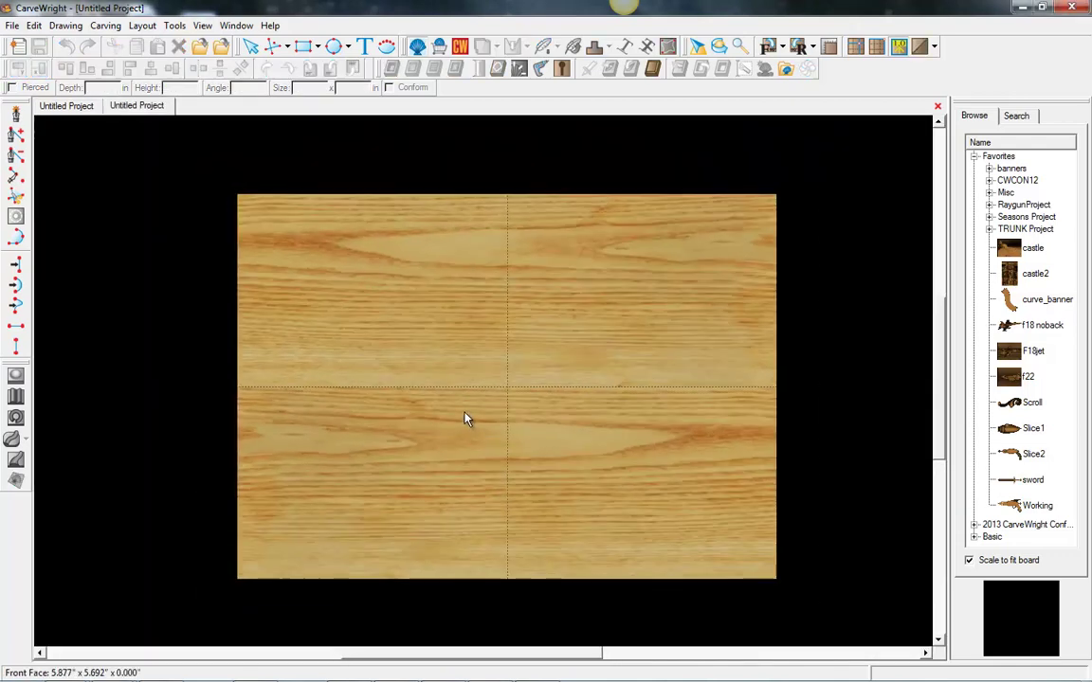
pyautogui.moveTo(465, 410)
pyautogui.mouseDown(button='right')
pyautogui.moveTo(478, 397)
pyautogui.moveTo(718, 358)
pyautogui.moveTo(521, 366)
pyautogui.moveTo(426, 397)
pyautogui.moveTo(480, 429)
pyautogui.moveTo(472, 399)
pyautogui.mouseUp(button='right')
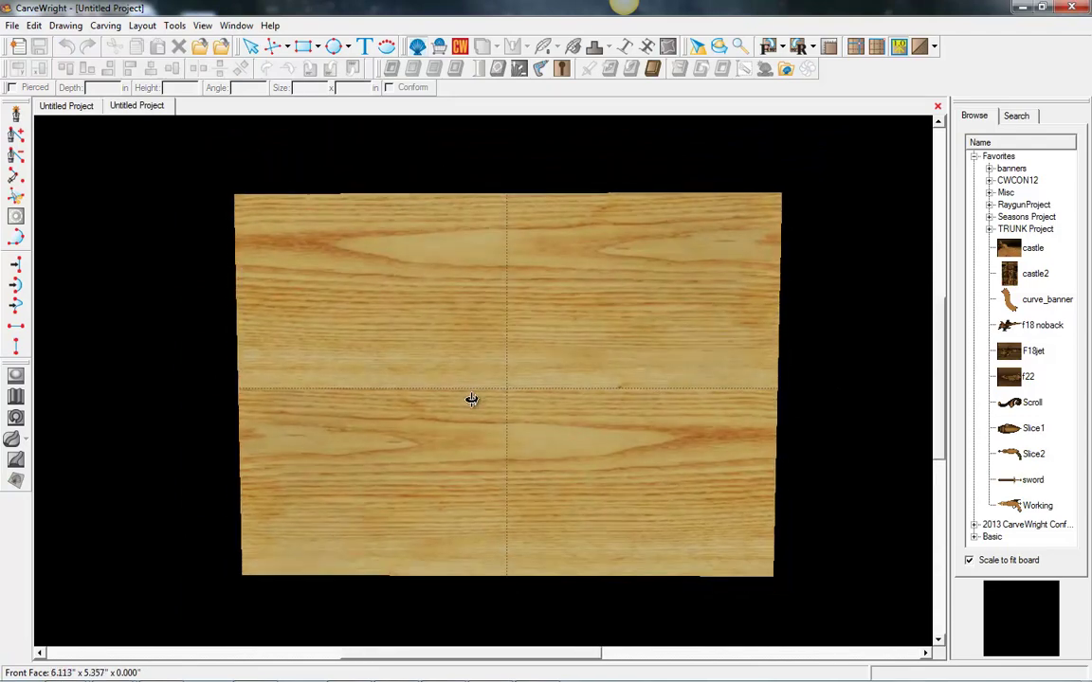
pyautogui.click(933, 46)
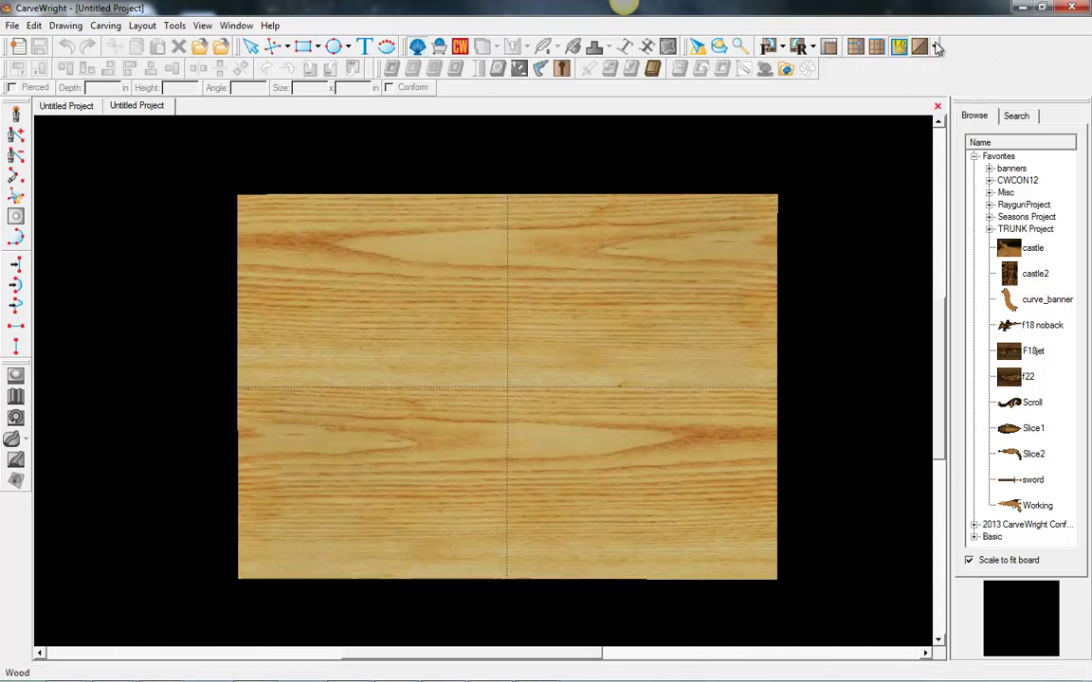
pyautogui.click(944, 110)
# Tilt the plain board and hide the pattern library with Ctrl+L
pyautogui.moveTo(597, 390); pyautogui.dragTo(588, 431, button='right')
pyautogui.moveTo(376, 379); pyautogui.dragTo(568, 237, button='right')
pyautogui.hotkey('ctrl', 'l')
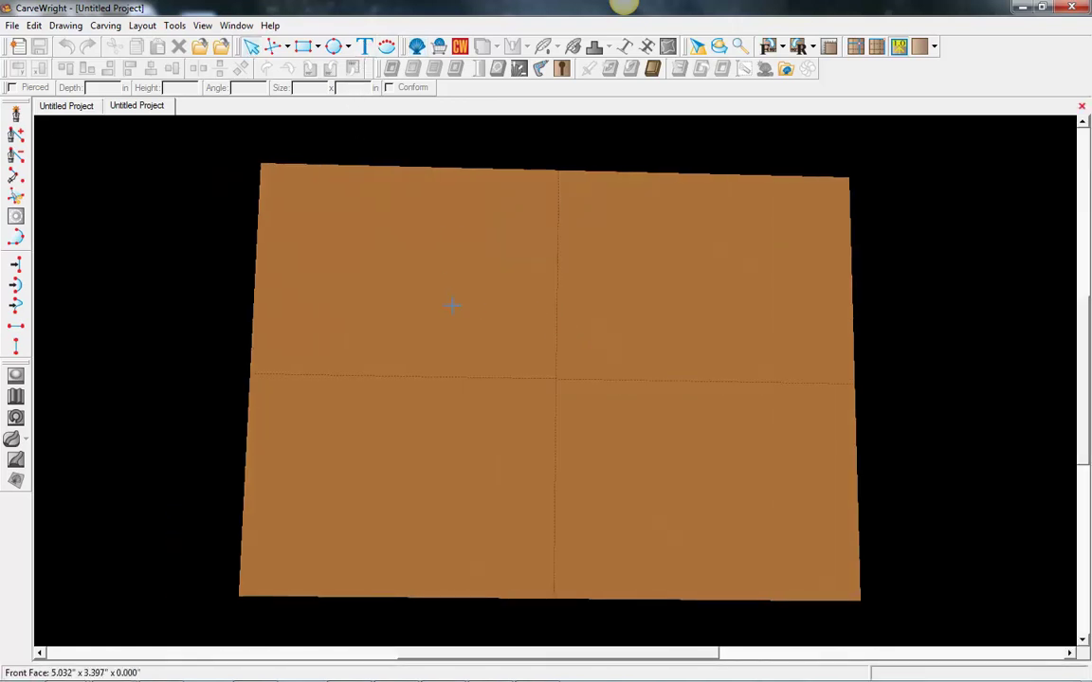
# In the Text Tool, try the MS PMincho and Neuropol fonts, then choose Narkisim
pyautogui.click(550, 352)
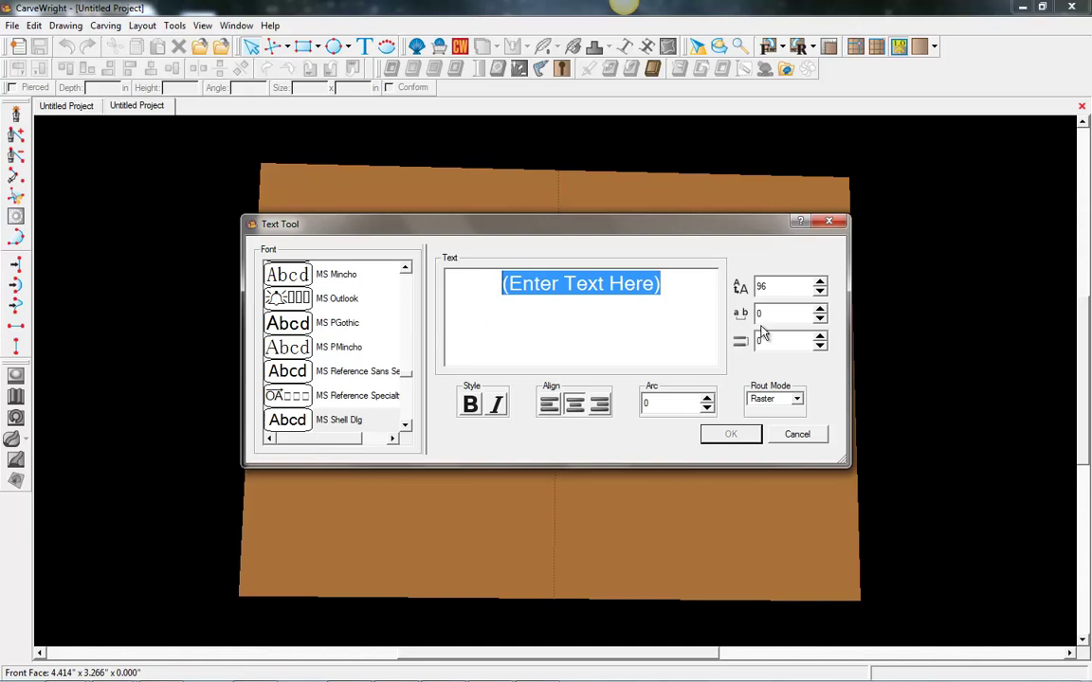
pyautogui.click(313, 347)
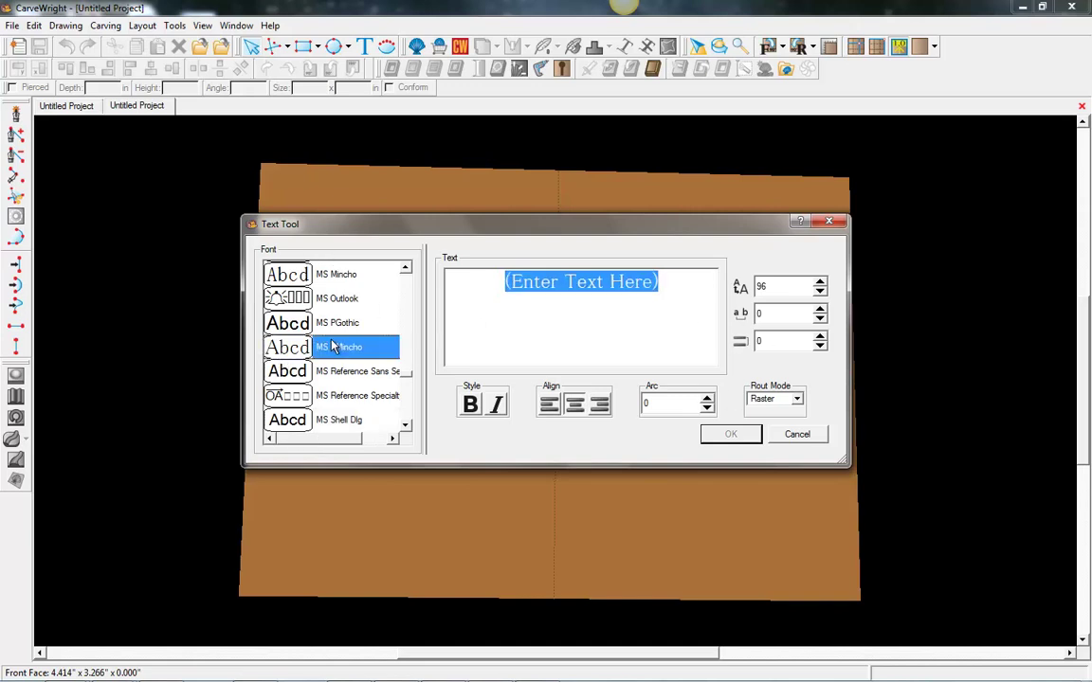
pyautogui.scroll(-3, 322, 343)
pyautogui.click(334, 358)
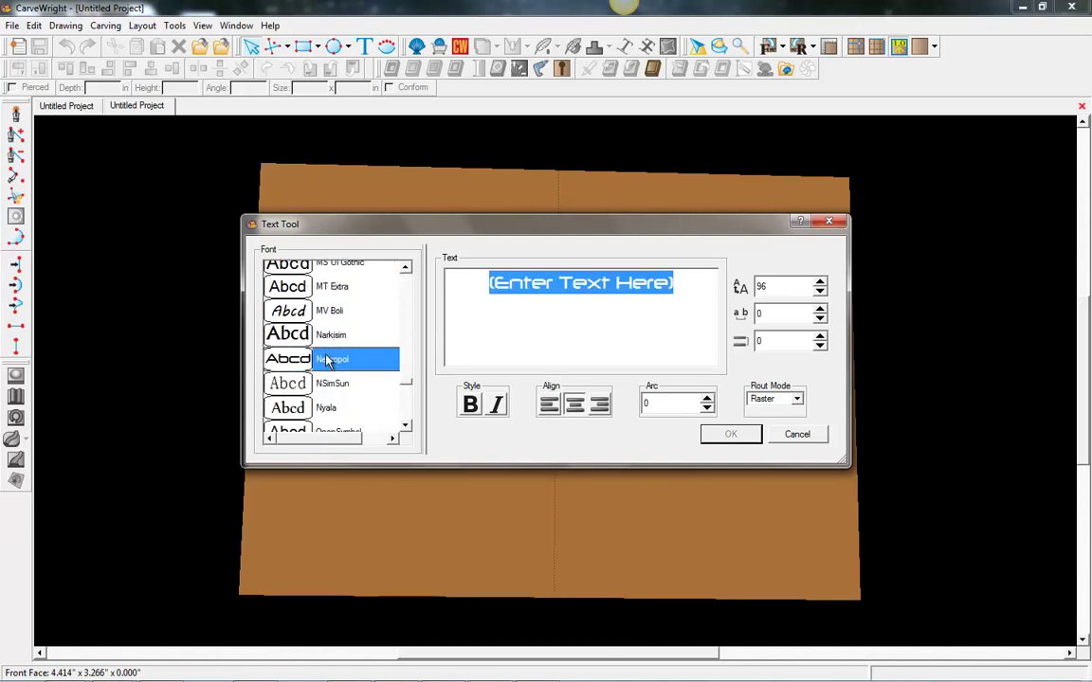
pyautogui.scroll(-3, 334, 357)
pyautogui.scroll(-4, 333, 357)
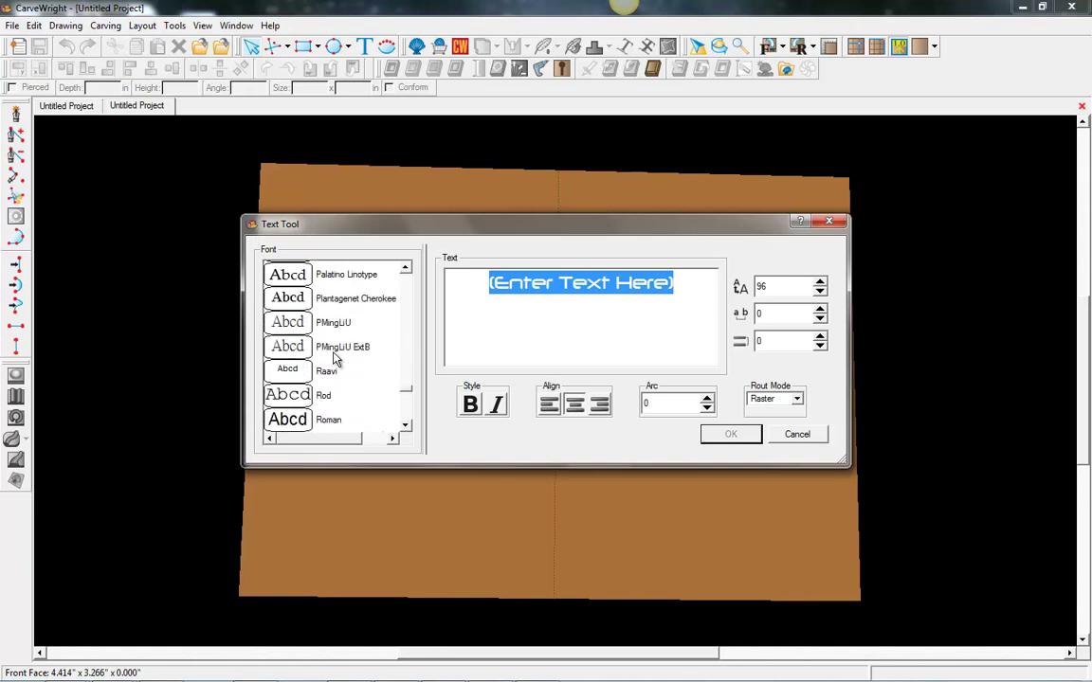
pyautogui.scroll(-1, 334, 358)
pyautogui.scroll(-6, 334, 358)
pyautogui.scroll(-2, 333, 359)
pyautogui.scroll(13, 333, 358)
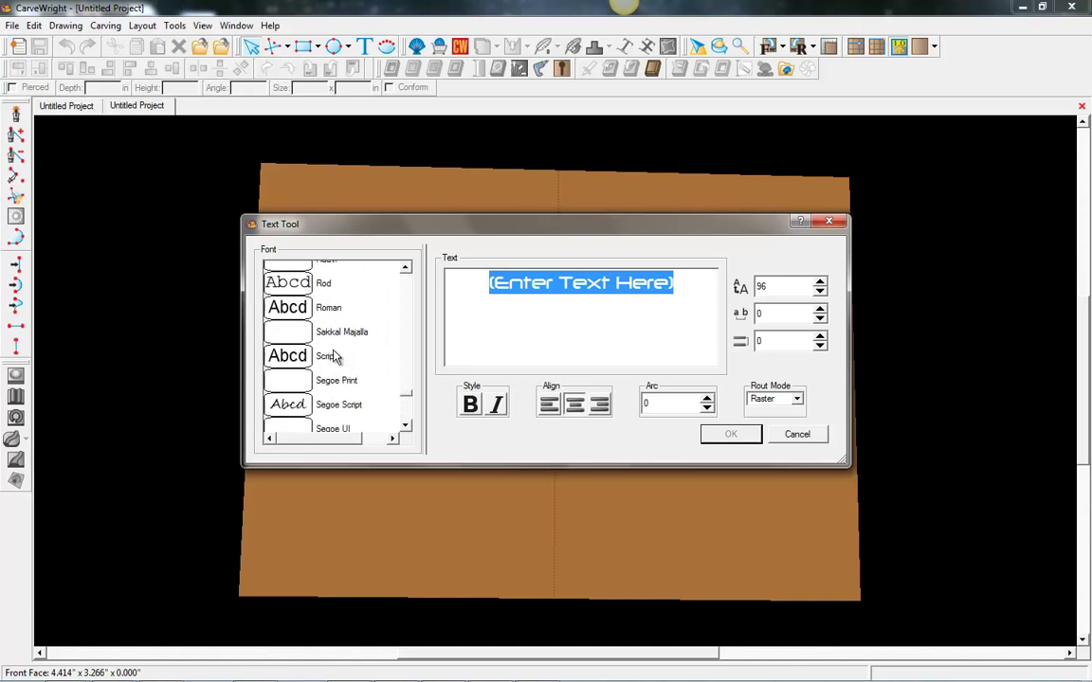
pyautogui.scroll(2, 333, 355)
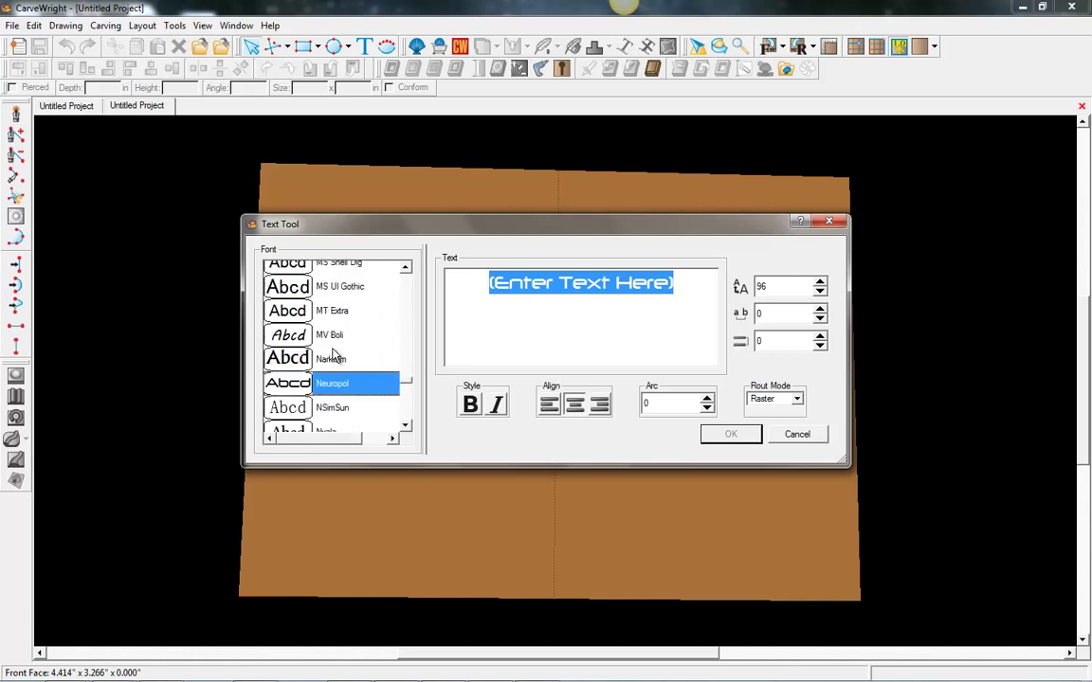
pyautogui.click(301, 363)
pyautogui.click(676, 286)
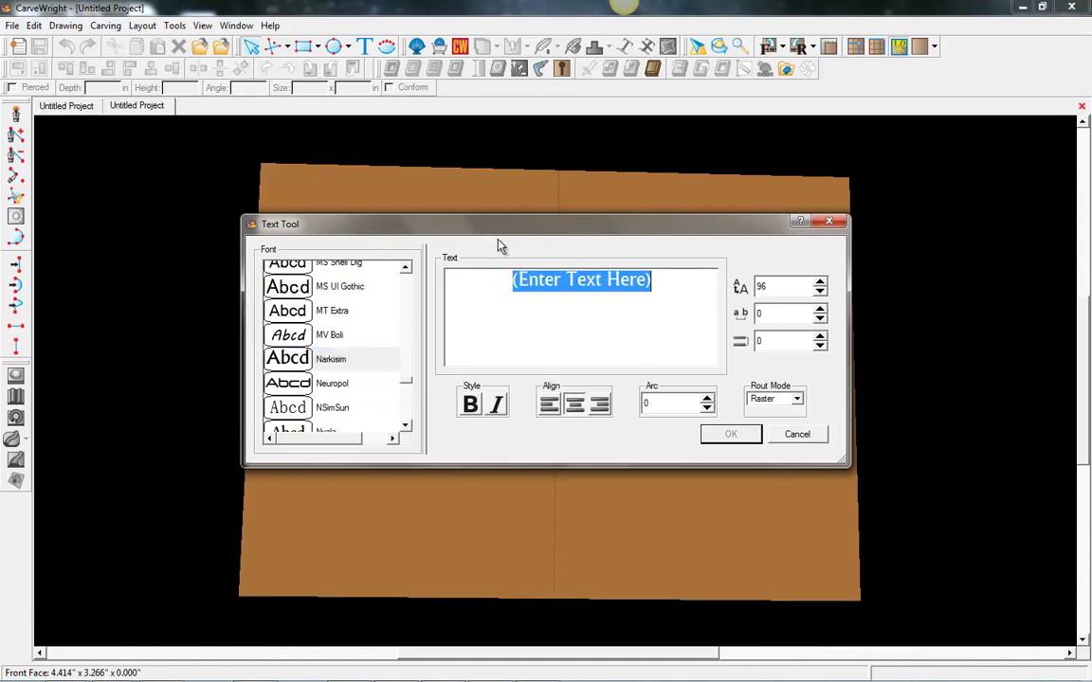
# Enter 'Designer 2.0' as the text, move the dialog lower, and select the '2.0' part
pyautogui.write('Desig')
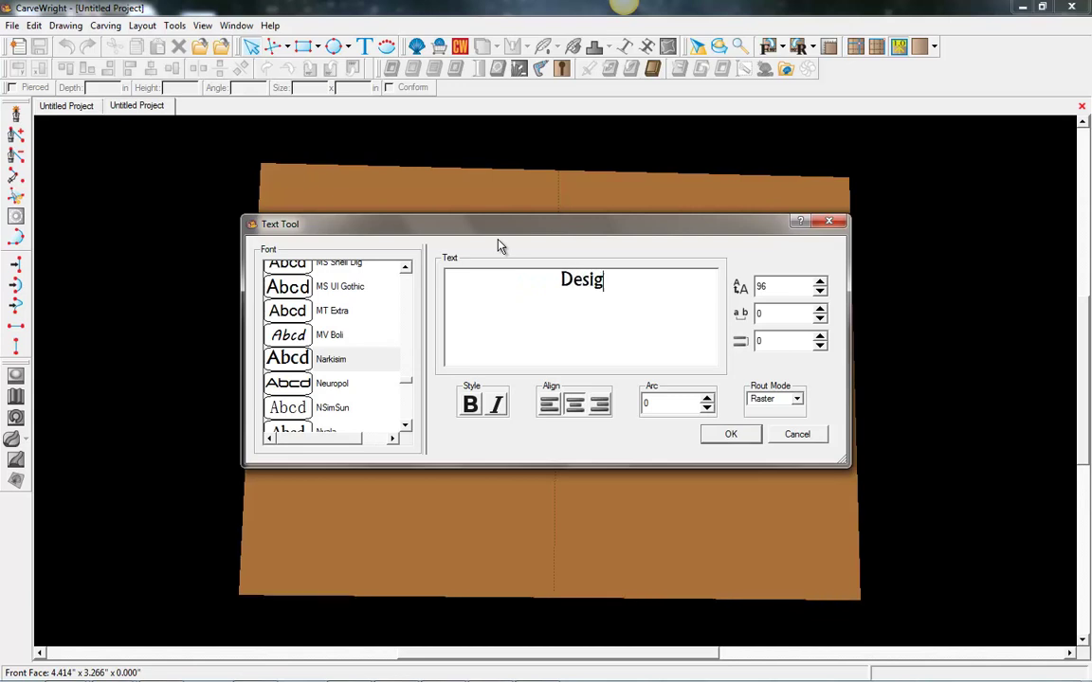
pyautogui.write('ner')
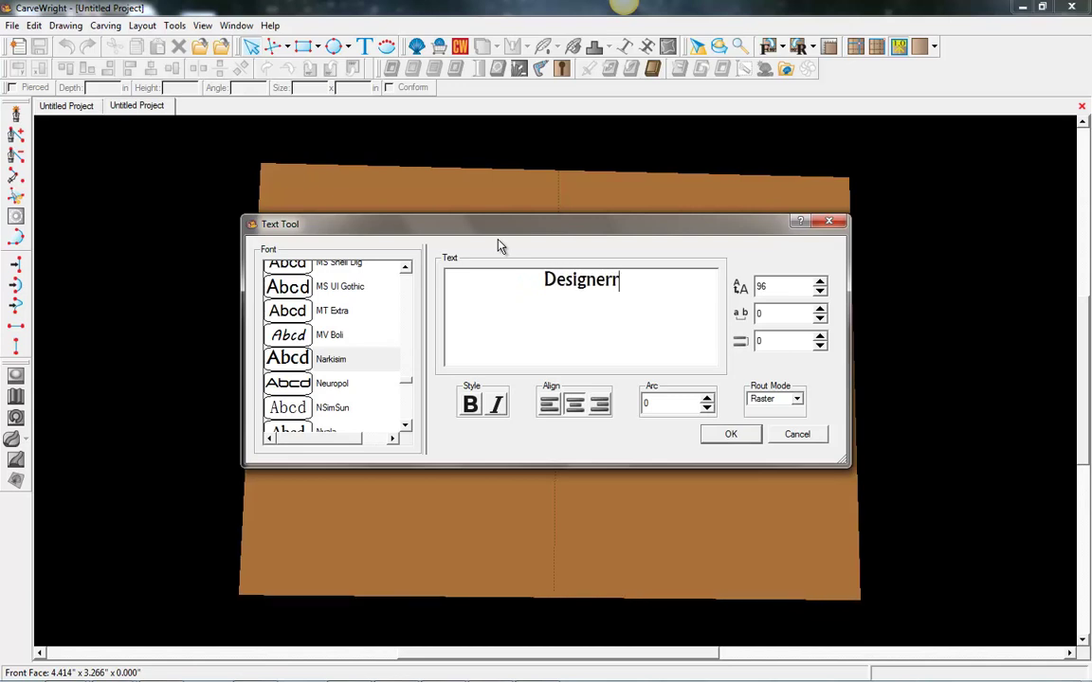
pyautogui.write(' 2.0')
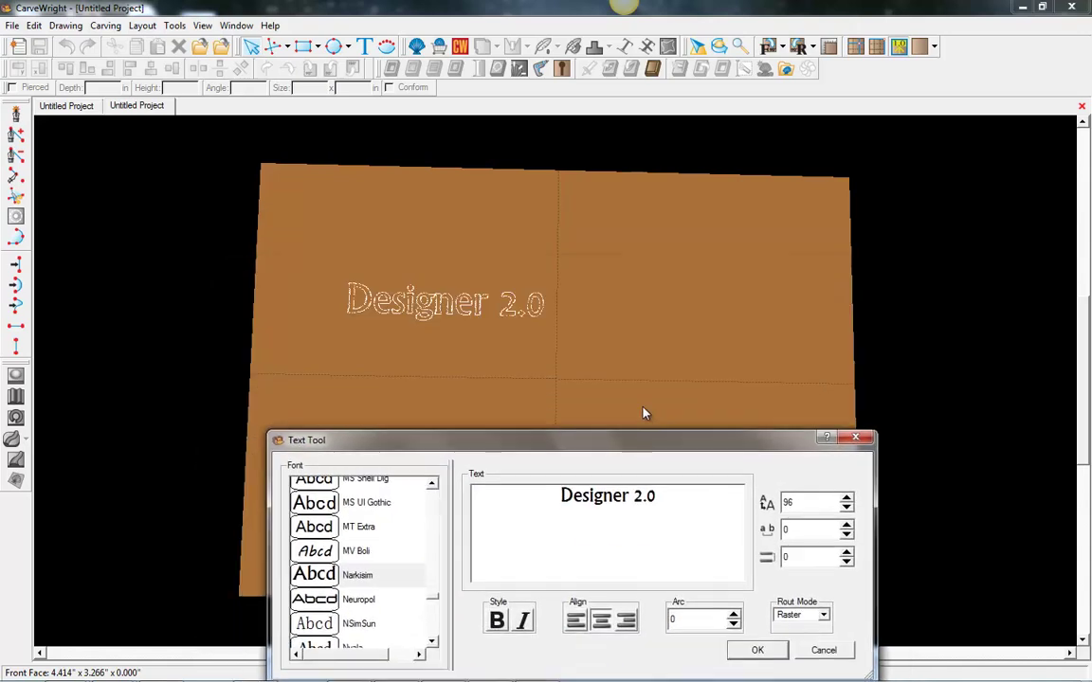
pyautogui.moveTo(588, 410); pyautogui.dragTo(580, 390)
pyautogui.press('BackSpace')
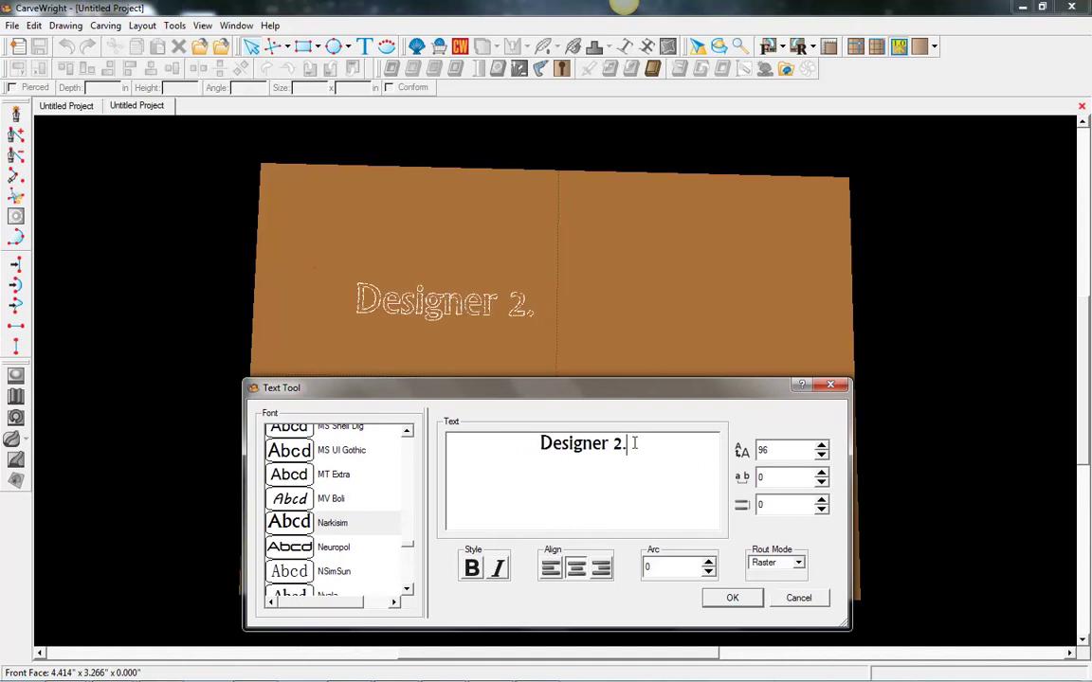
pyautogui.write('0')
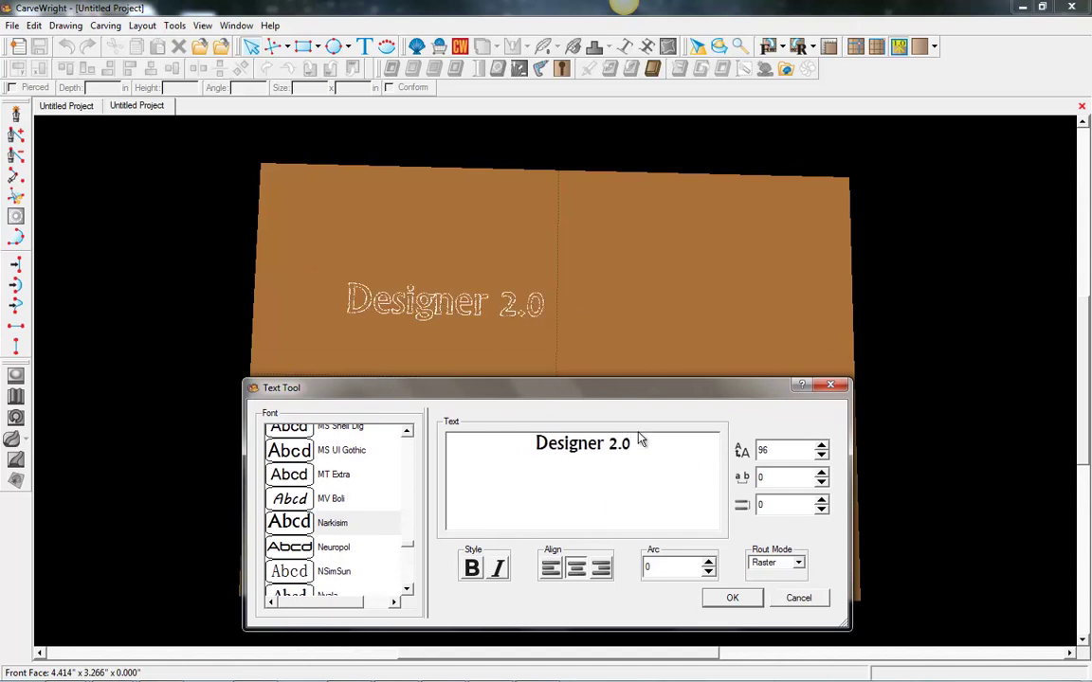
pyautogui.moveTo(645, 440); pyautogui.dragTo(523, 437)
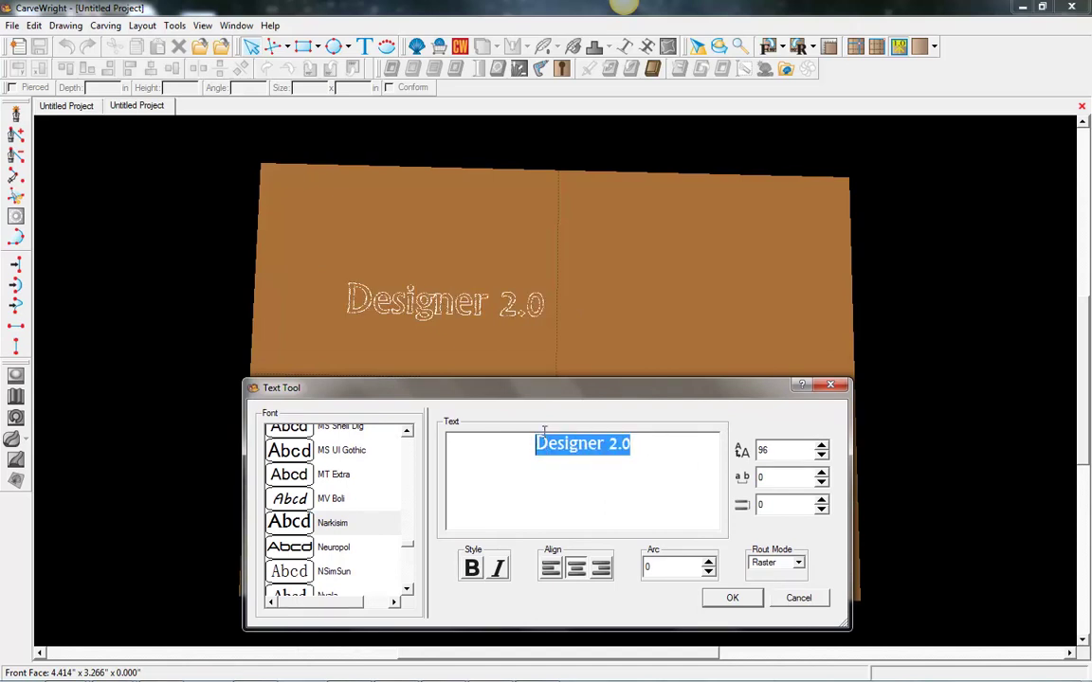
pyautogui.moveTo(643, 445); pyautogui.dragTo(609, 444)
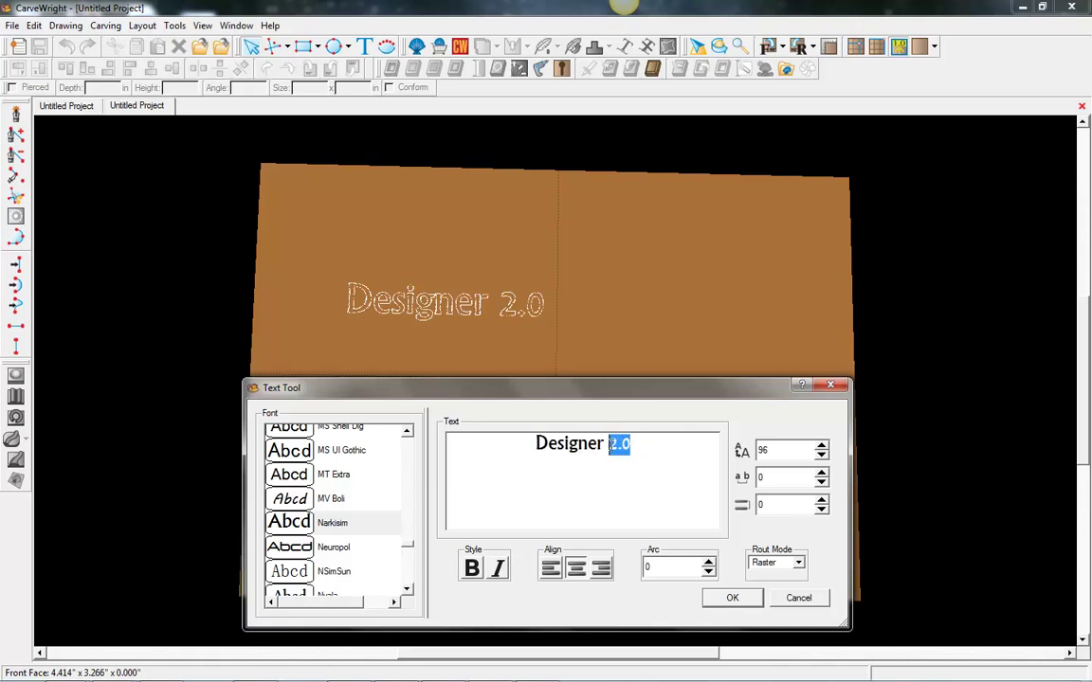
pyautogui.click(821, 478)
pyautogui.click(775, 477)
pyautogui.doubleClick(779, 483)
pyautogui.write('50')
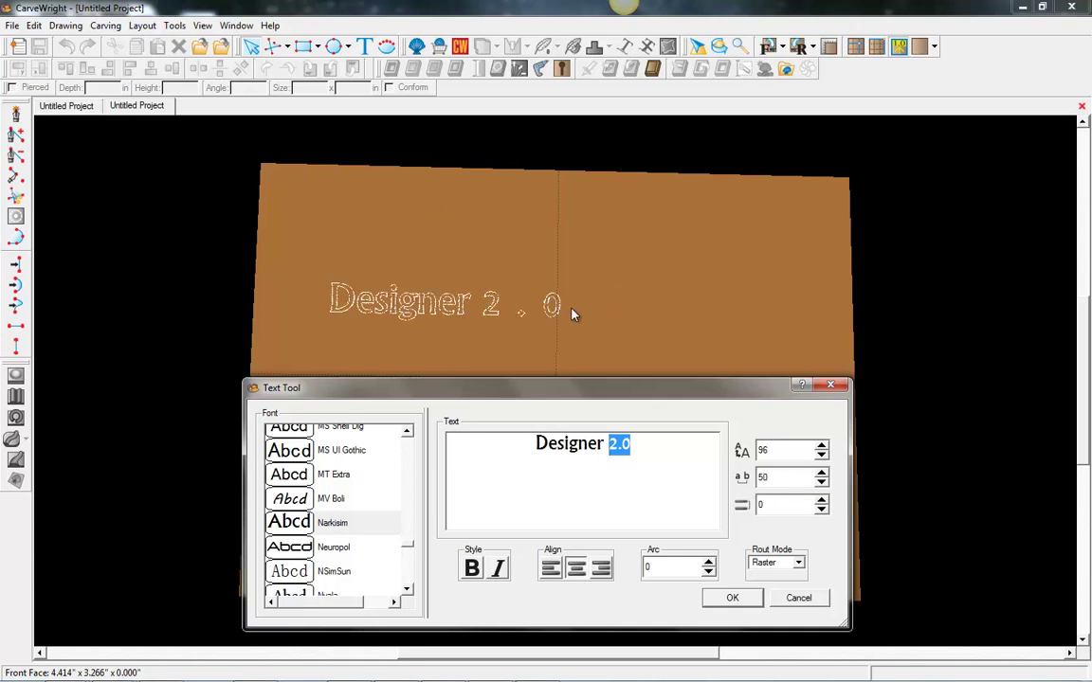
pyautogui.click(625, 445)
pyautogui.moveTo(637, 444); pyautogui.dragTo(569, 445)
pyautogui.click(547, 444)
pyautogui.doubleClick(589, 459)
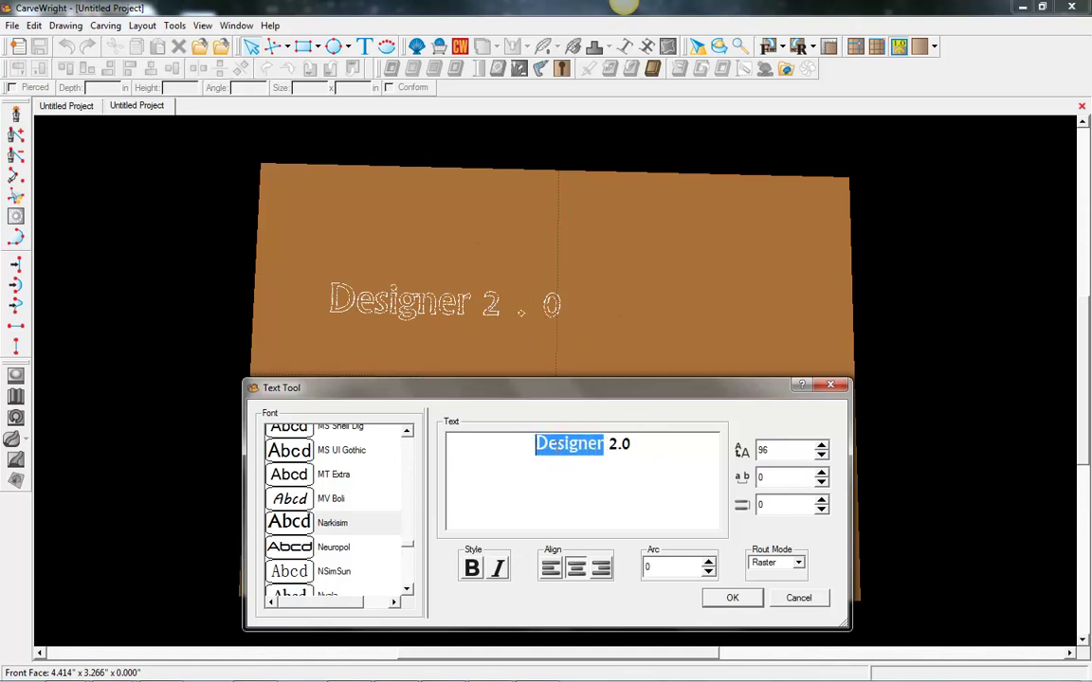
pyautogui.doubleClick(772, 478)
pyautogui.write('100')
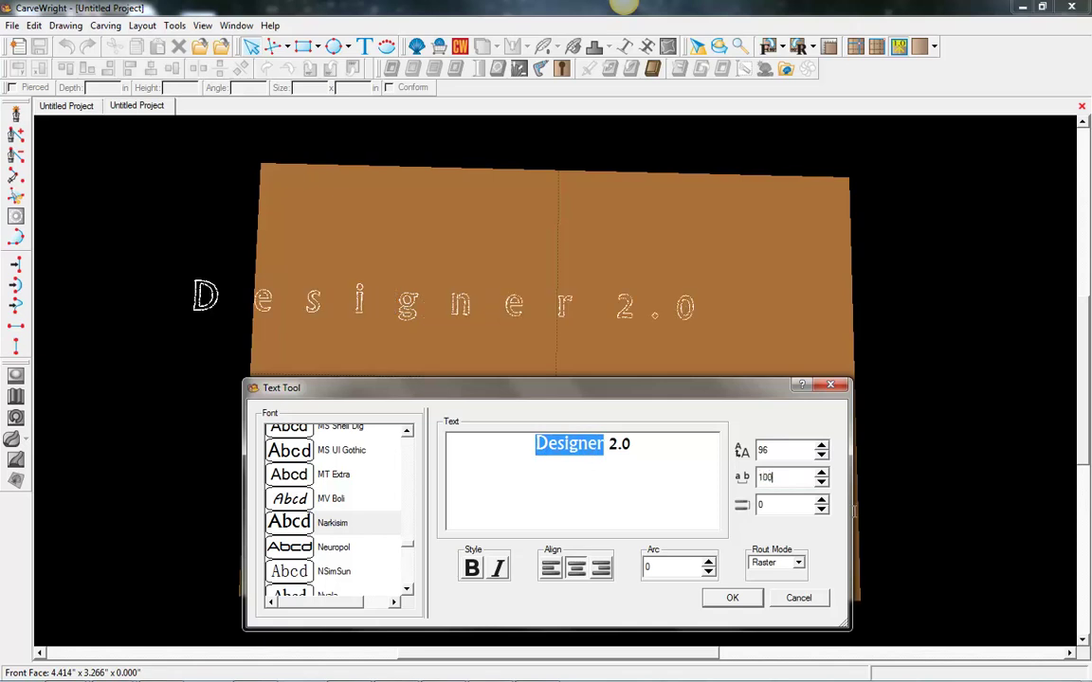
pyautogui.click(533, 443)
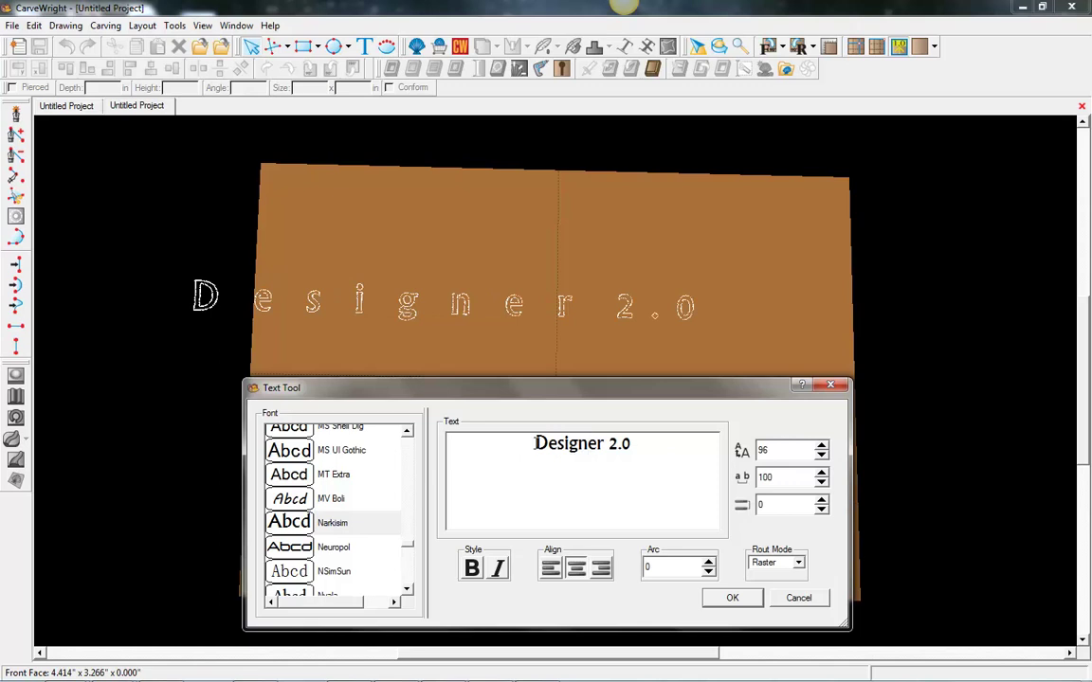
pyautogui.moveTo(534, 443); pyautogui.dragTo(755, 464)
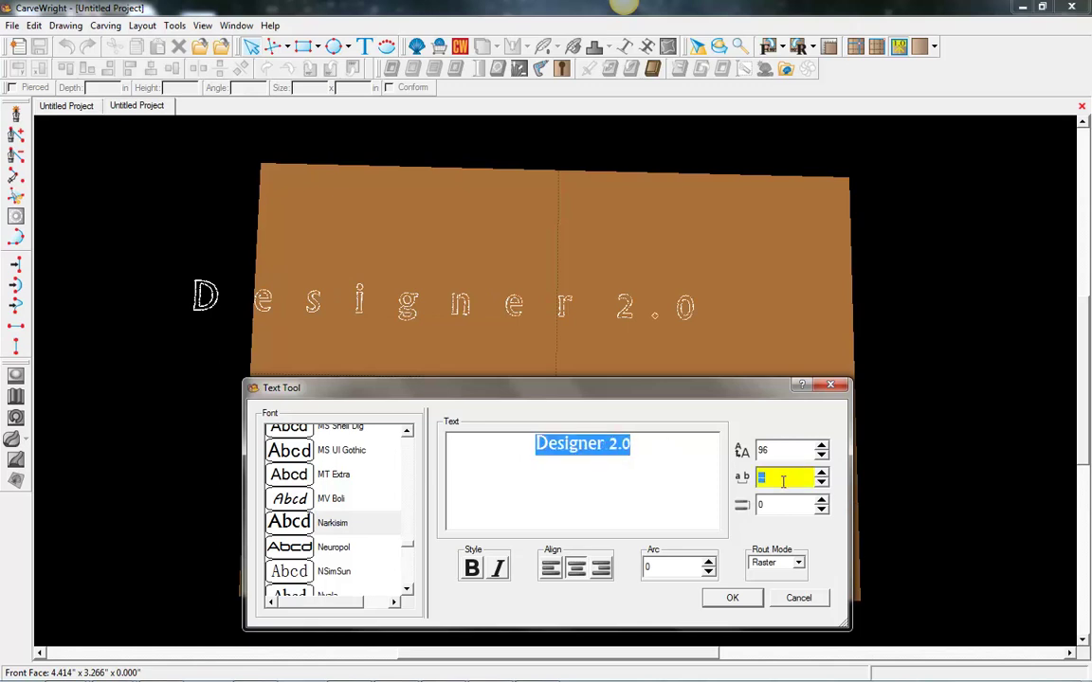
pyautogui.write('0')
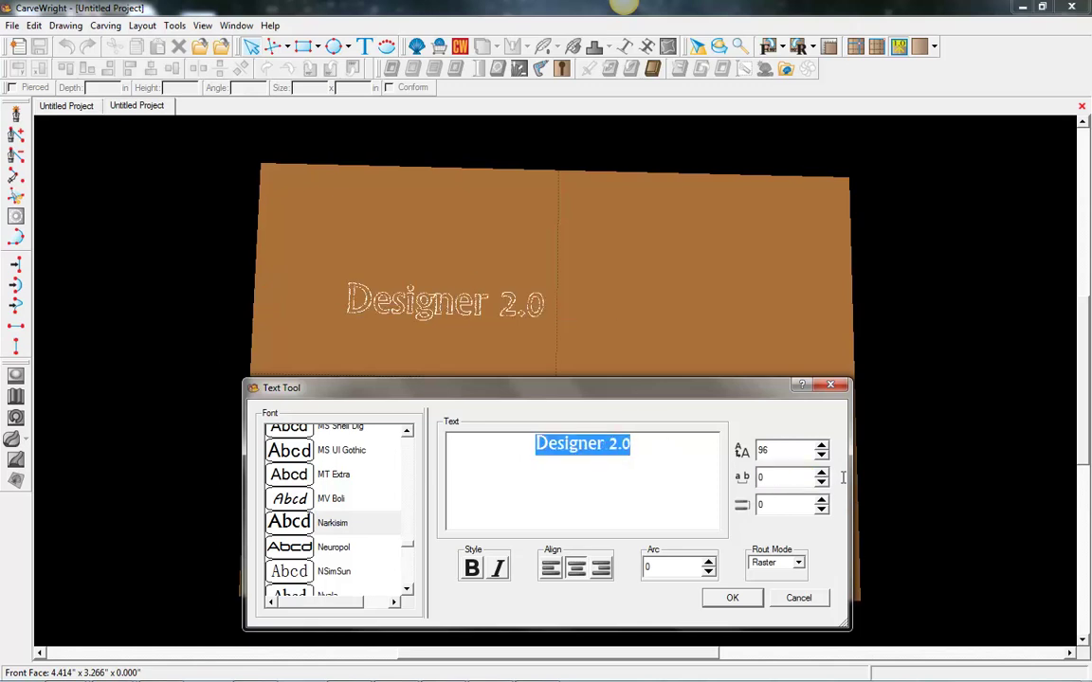
# Insert a new first line reading 'CarveWright' above 'Designer 2.0'
pyautogui.click(534, 444)
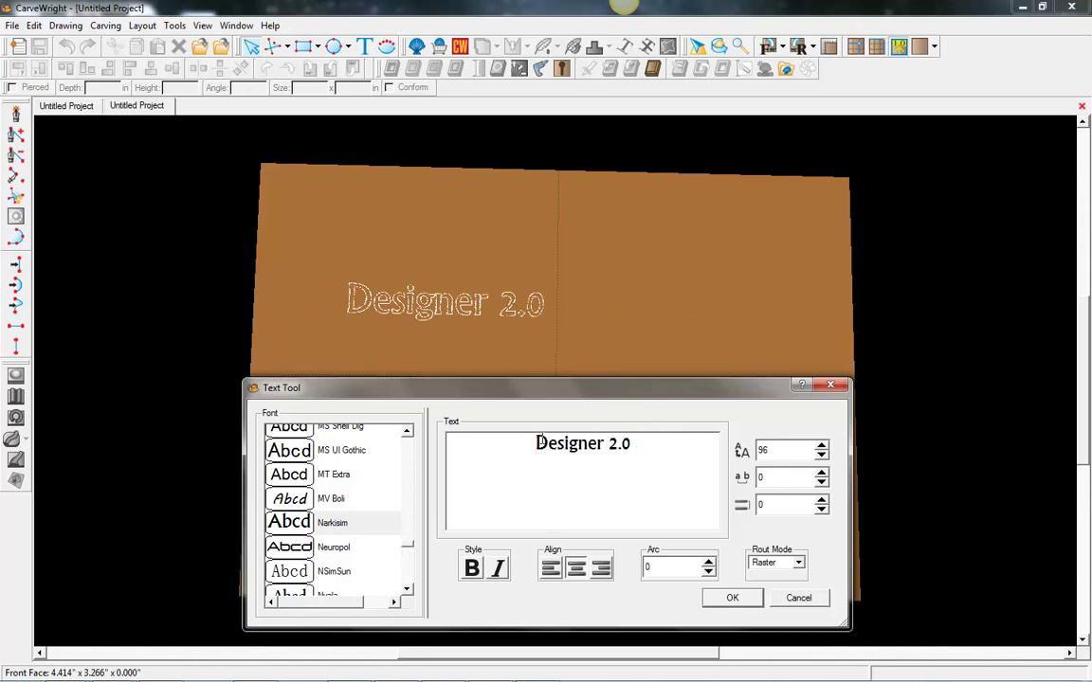
pyautogui.press('Return')
pyautogui.write('Carve')
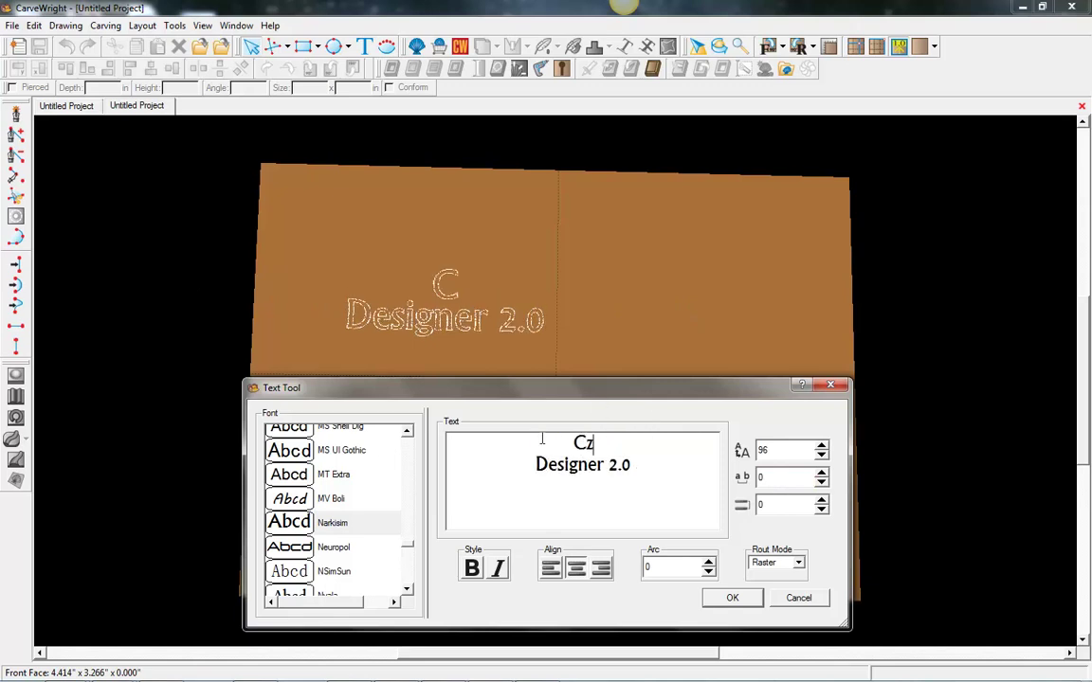
pyautogui.write('Wrgh')
pyautogui.press('BackSpace')
pyautogui.press('BackSpace')
pyautogui.press('BackSpace')
pyautogui.write('right')
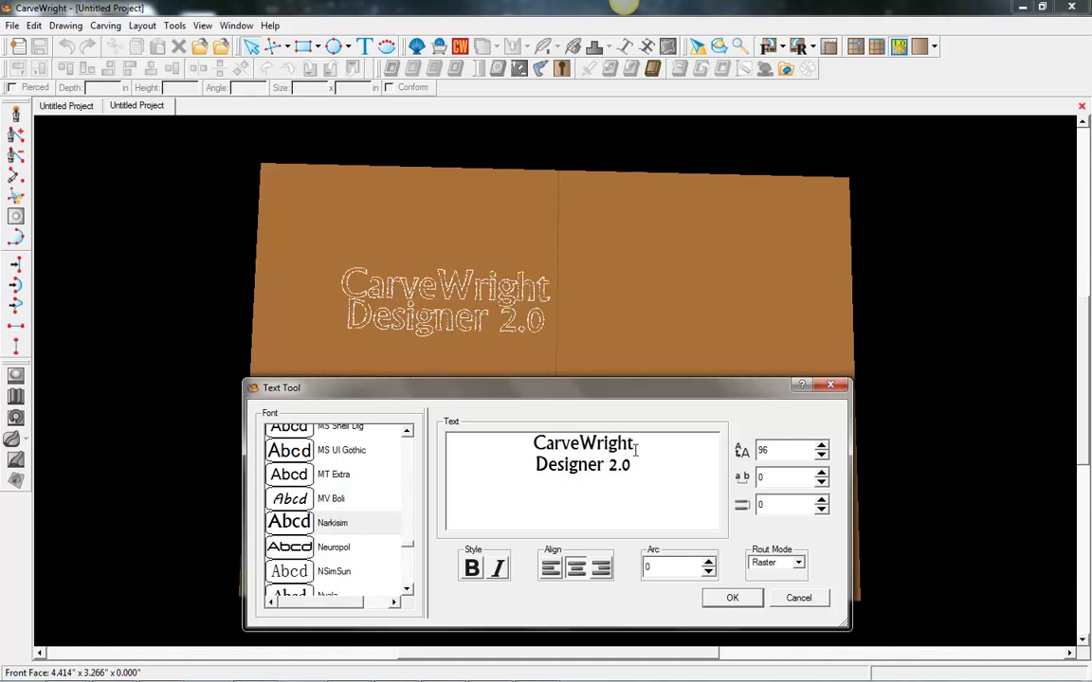
# Select both lines of text and set the line spacing to 40
pyautogui.moveTo(634, 445); pyautogui.dragTo(533, 444)
pyautogui.click(632, 466)
pyautogui.hotkey('ctrl', 'a')
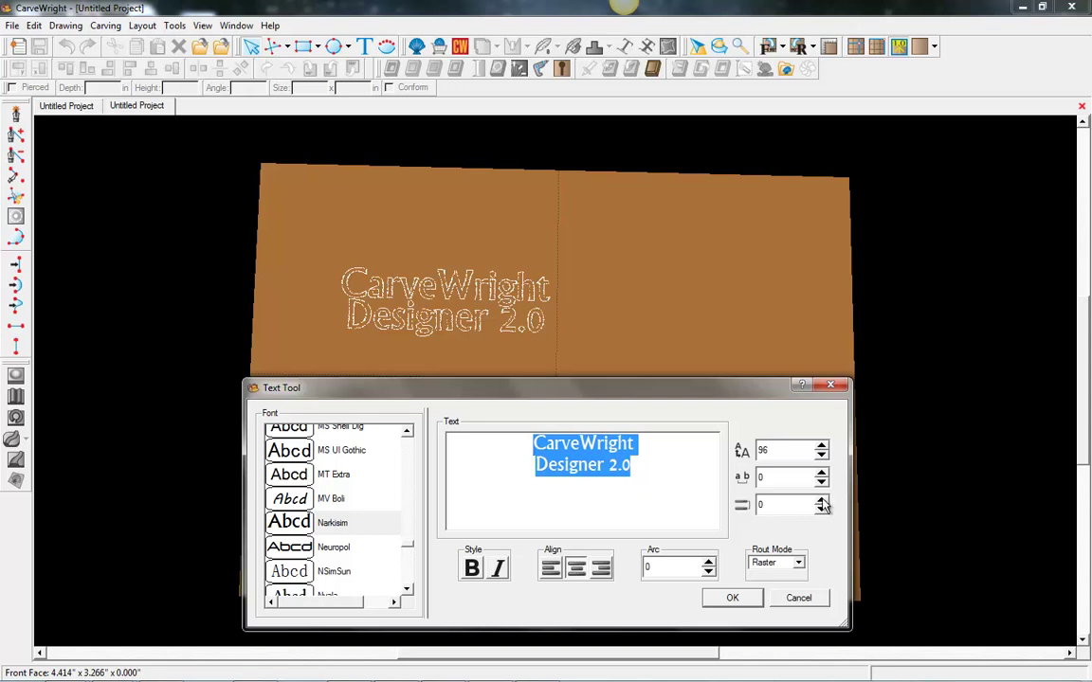
pyautogui.doubleClick(777, 504)
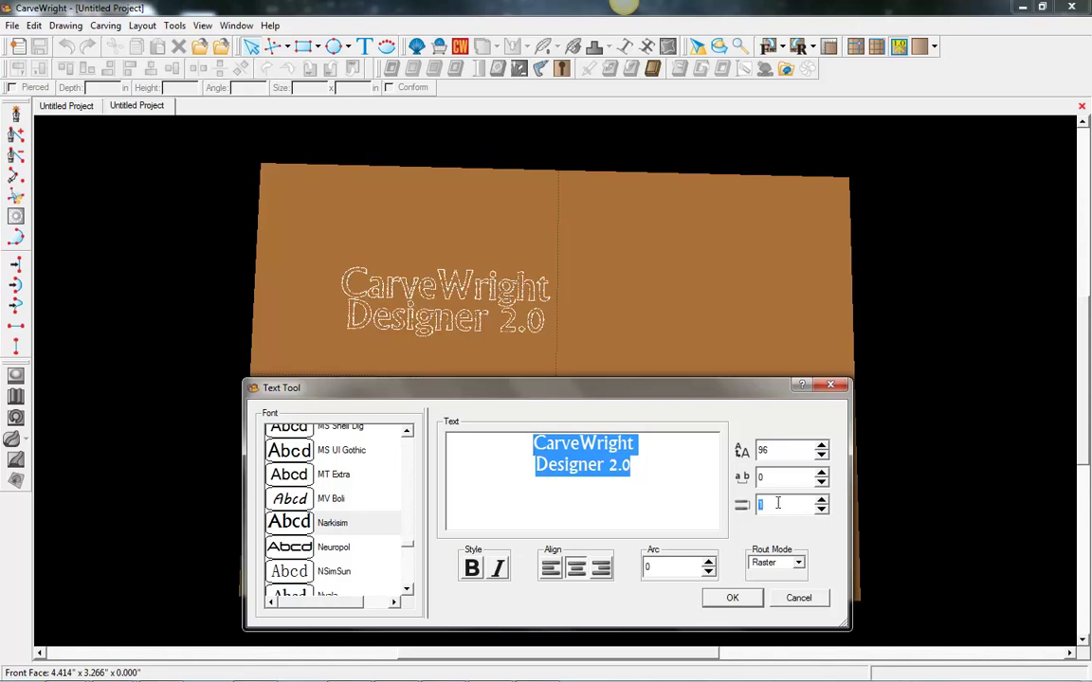
pyautogui.write('20')
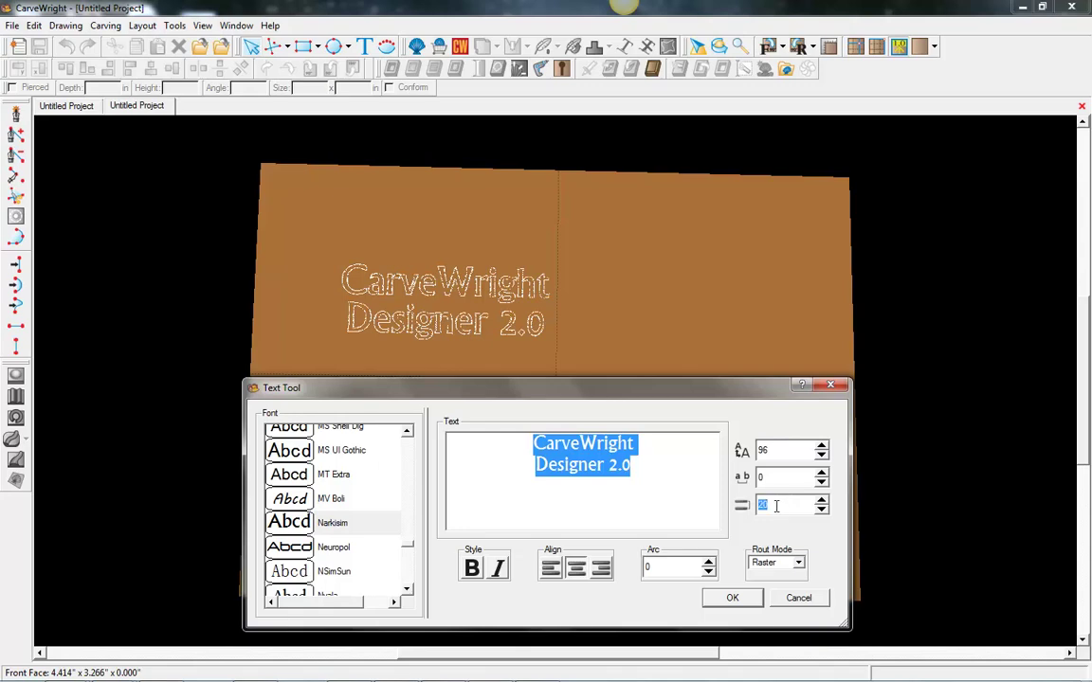
pyautogui.write('40')
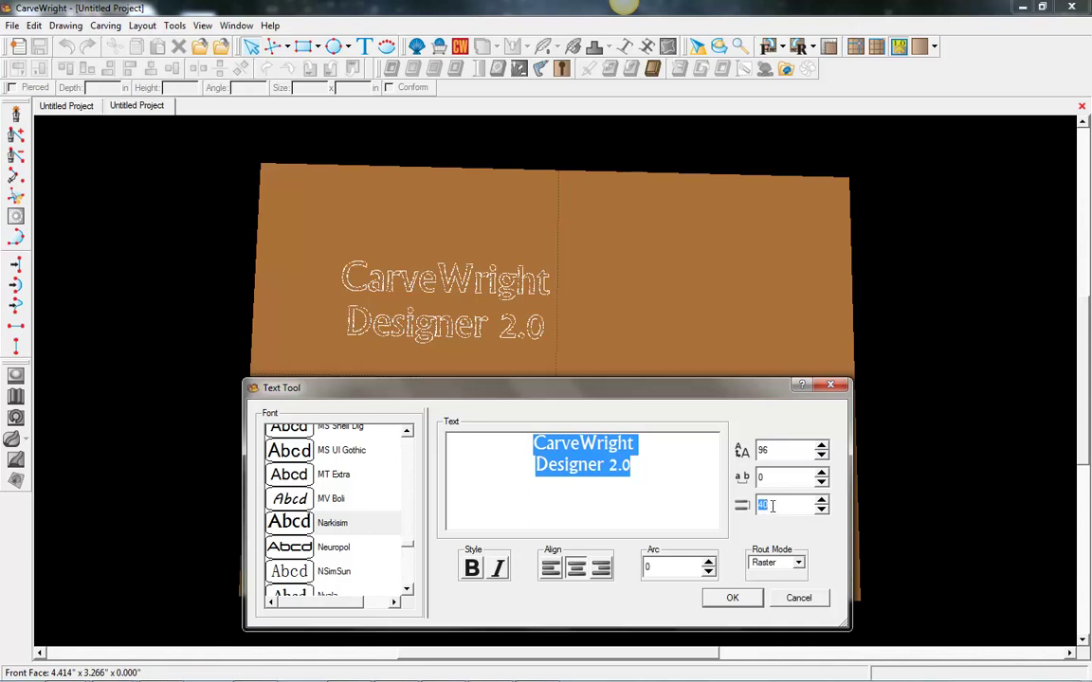
# Set the text's font size to 120
pyautogui.click(787, 455)
pyautogui.write('120')
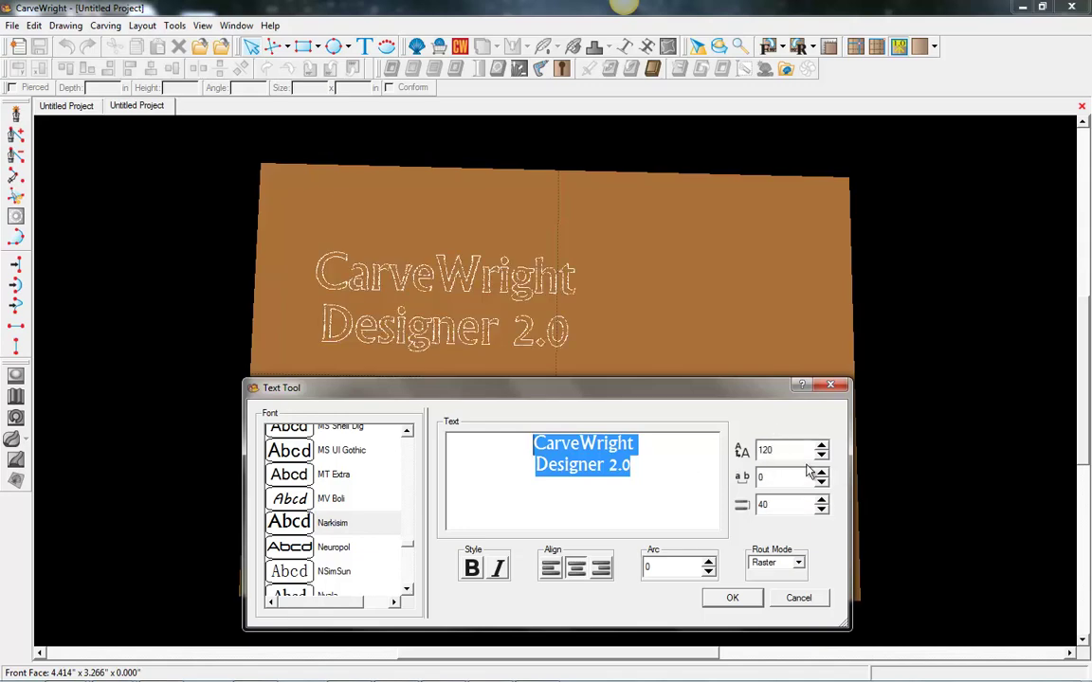
pyautogui.doubleClick(792, 453)
pyautogui.moveTo(614, 395); pyautogui.dragTo(591, 418)
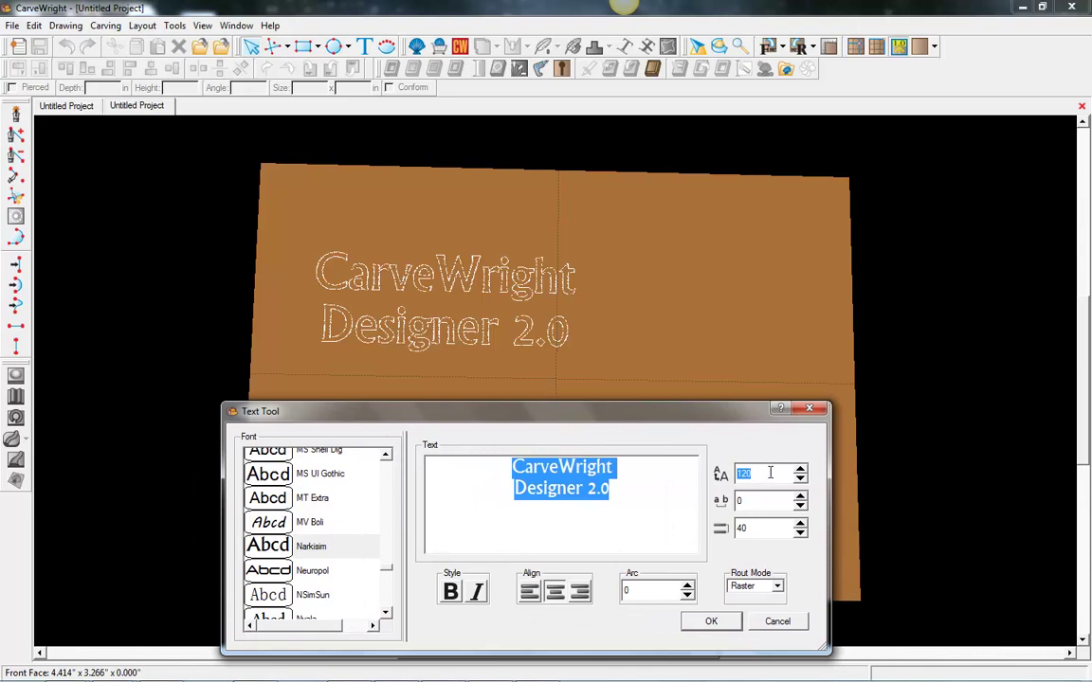
pyautogui.moveTo(628, 423); pyautogui.dragTo(615, 403)
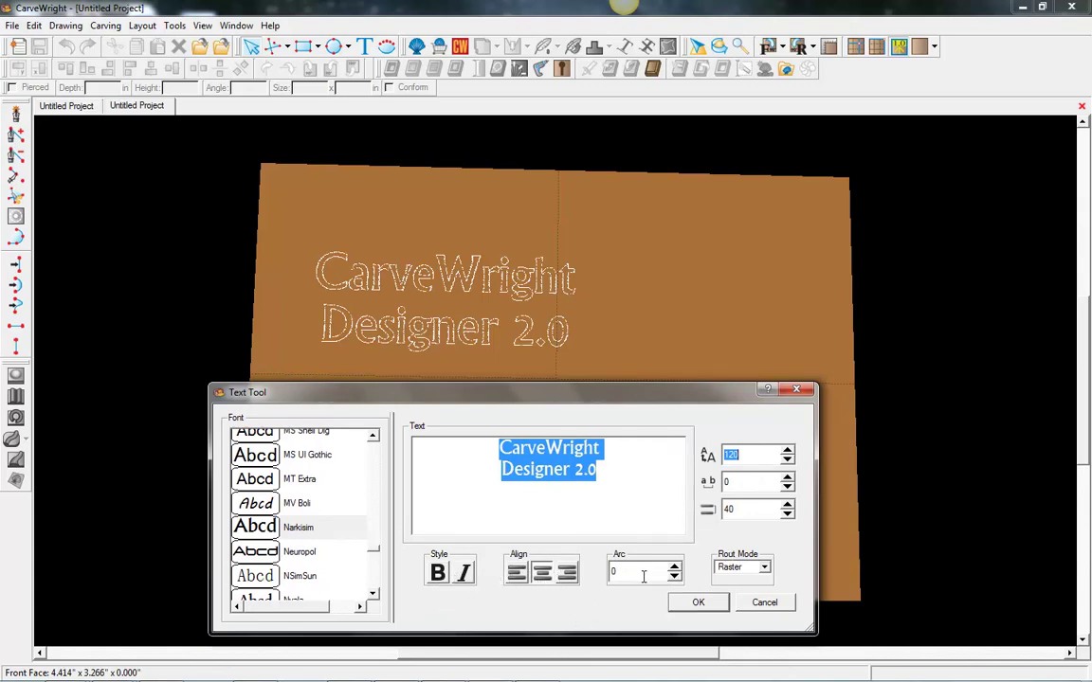
# Choose Raster as the rout mode and place the text on the board
pyautogui.click(760, 568)
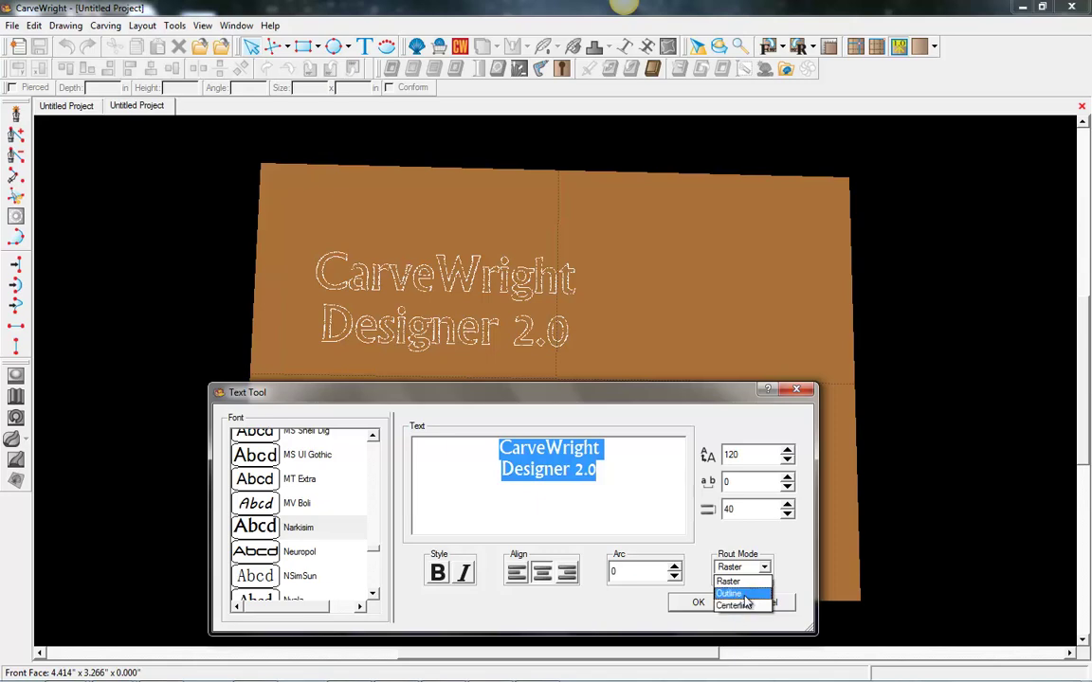
pyautogui.click(742, 608)
pyautogui.click(698, 604)
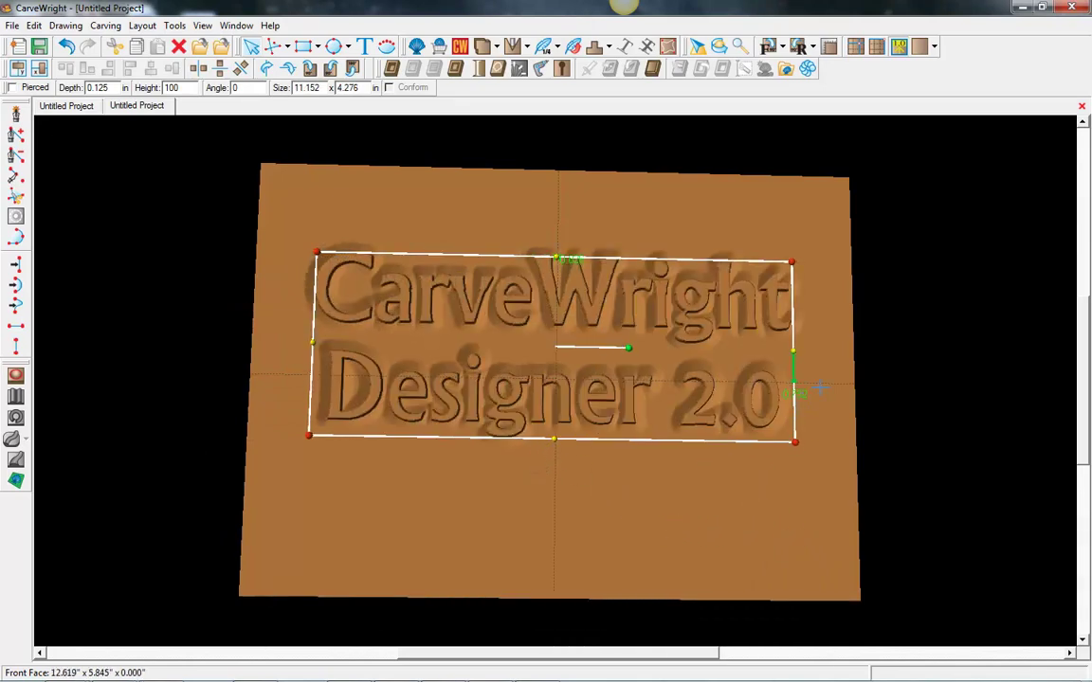
# Draw a rectangle covering most of the board as a carving region
pyautogui.moveTo(821, 386); pyautogui.dragTo(526, 478, button='middle')
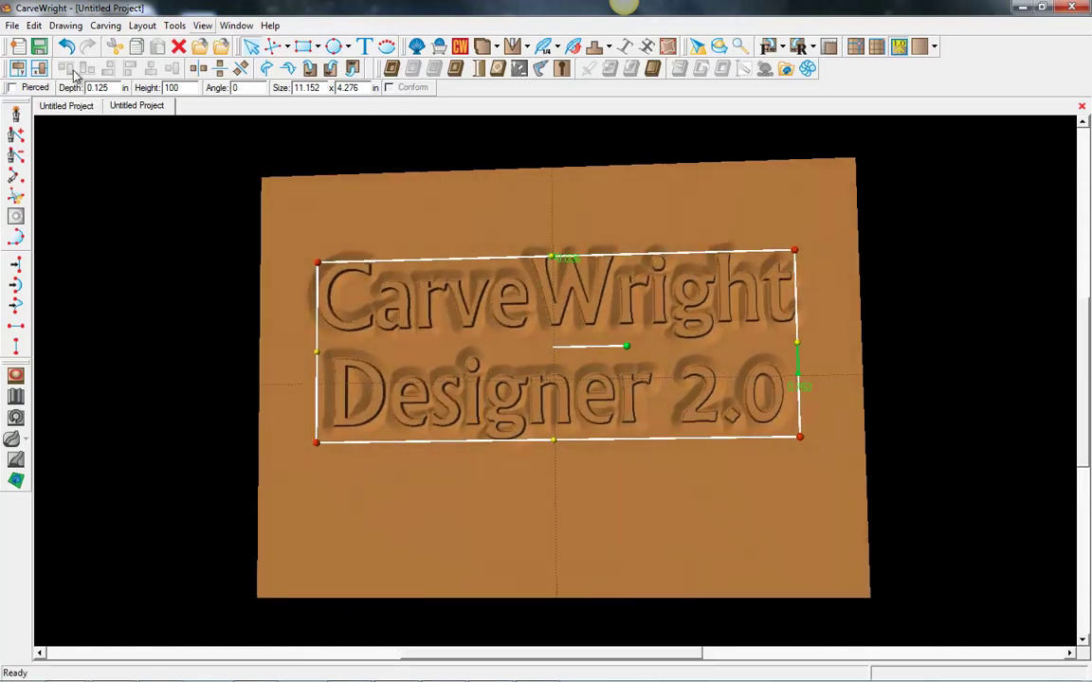
pyautogui.click(303, 47)
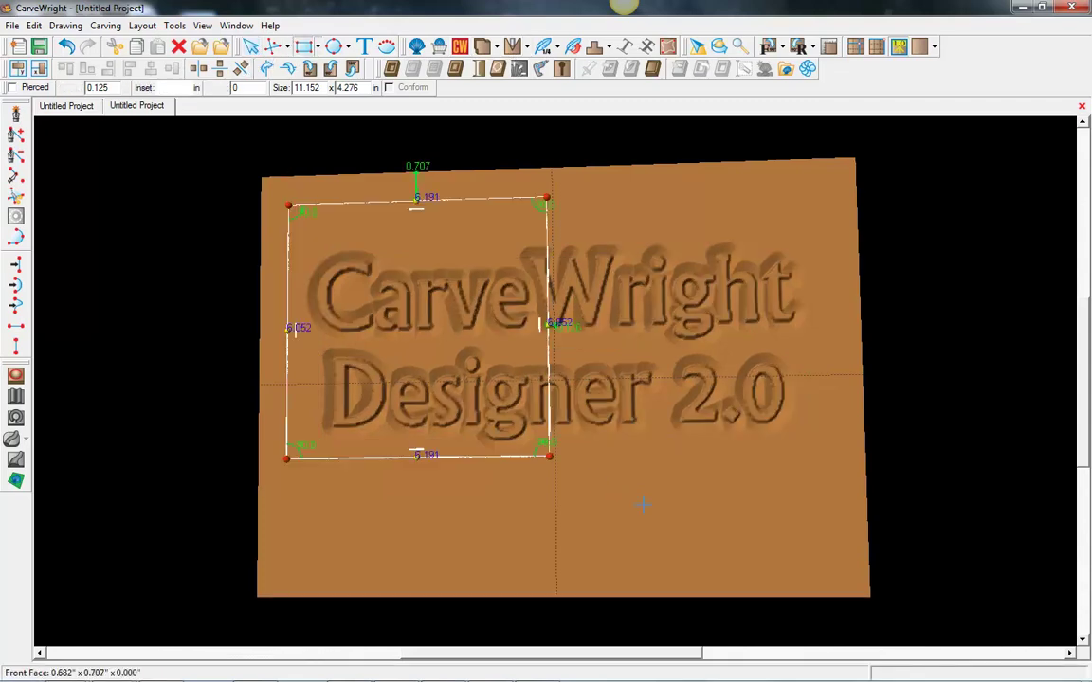
pyautogui.moveTo(685, 528)
pyautogui.mouseDown()
pyautogui.moveTo(871, 603)
pyautogui.moveTo(826, 563)
pyautogui.moveTo(841, 566)
pyautogui.mouseUp()
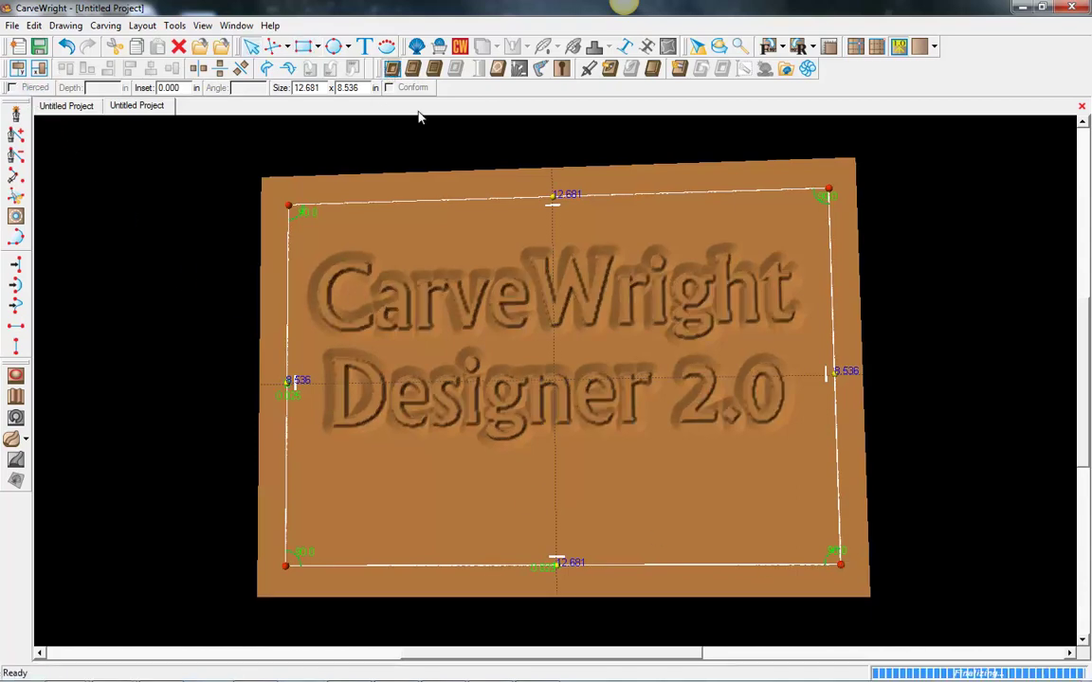
pyautogui.click(487, 307)
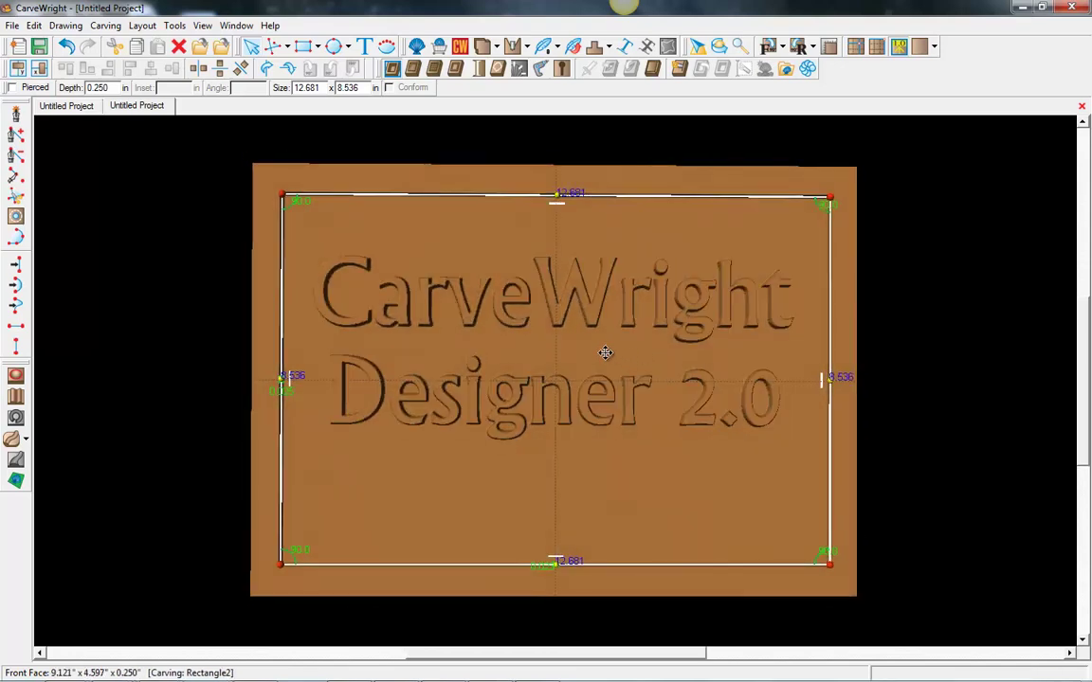
# Give the rectangle a custom 0.75-inch feathered bevel edge and accept it
pyautogui.click(557, 46)
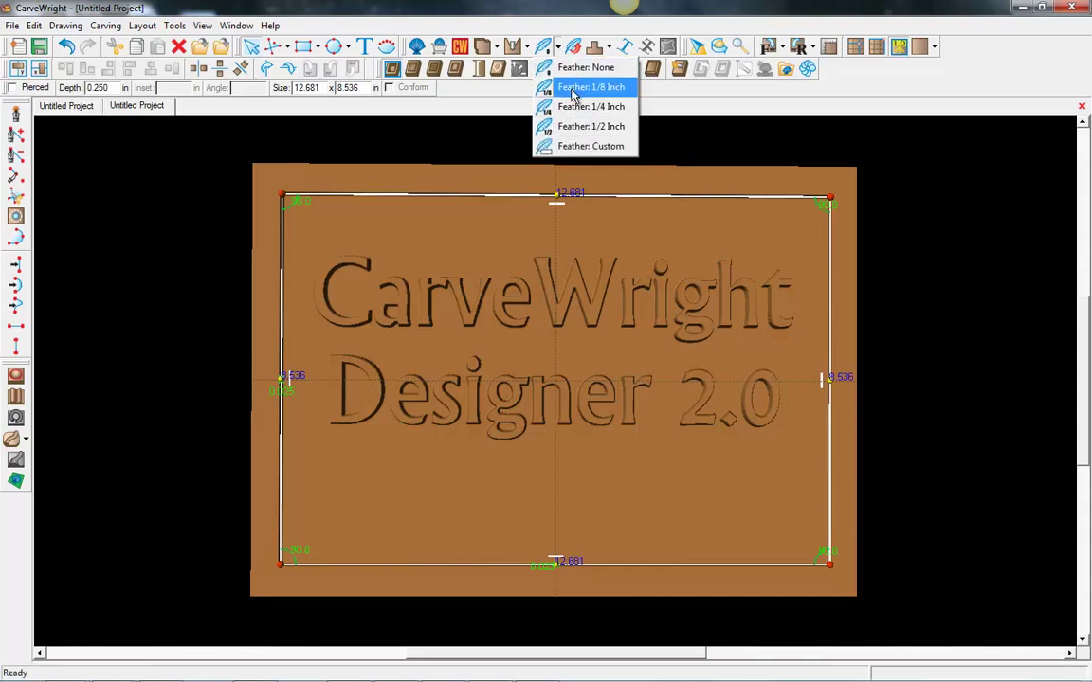
pyautogui.click(576, 147)
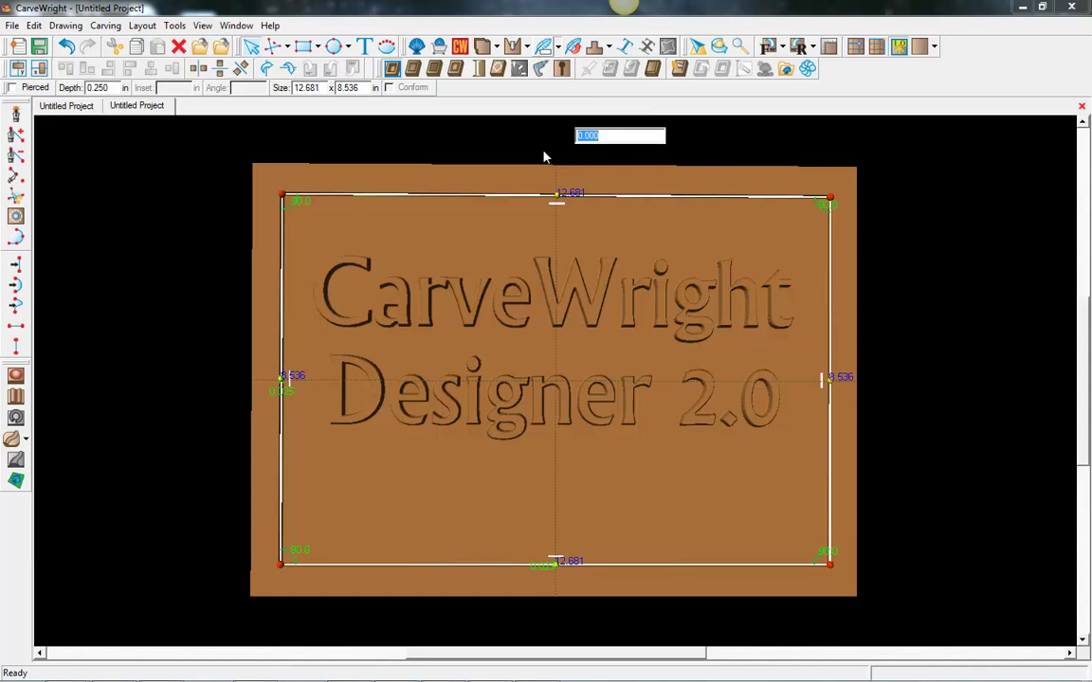
pyautogui.write('.75')
pyautogui.write('1')
pyautogui.press('Return')
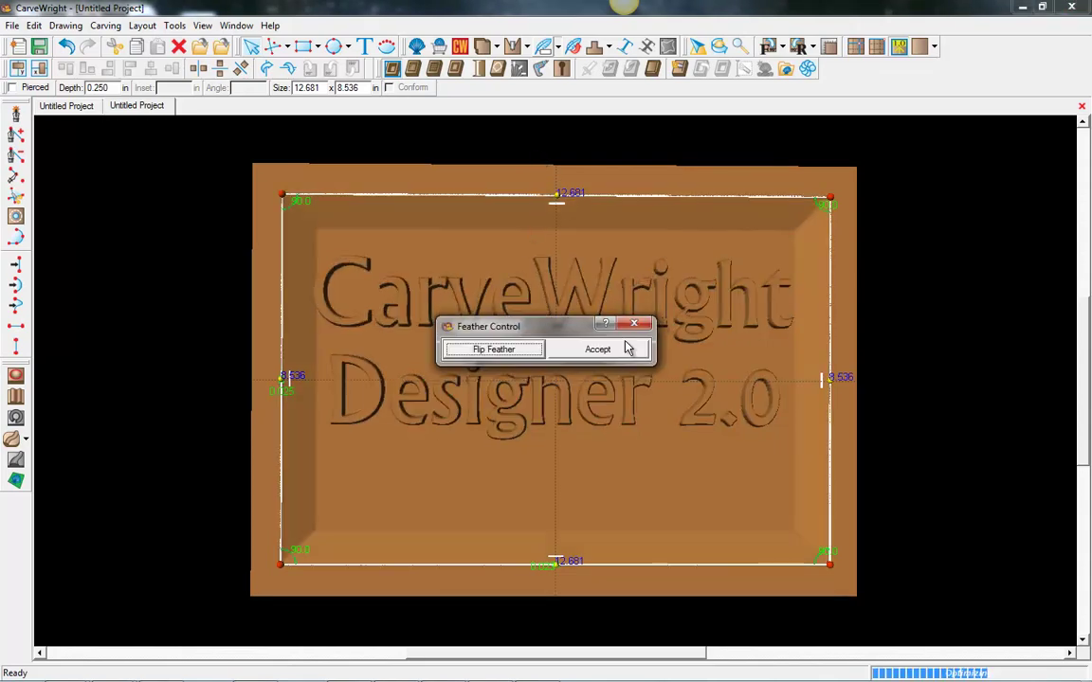
pyautogui.click(610, 350)
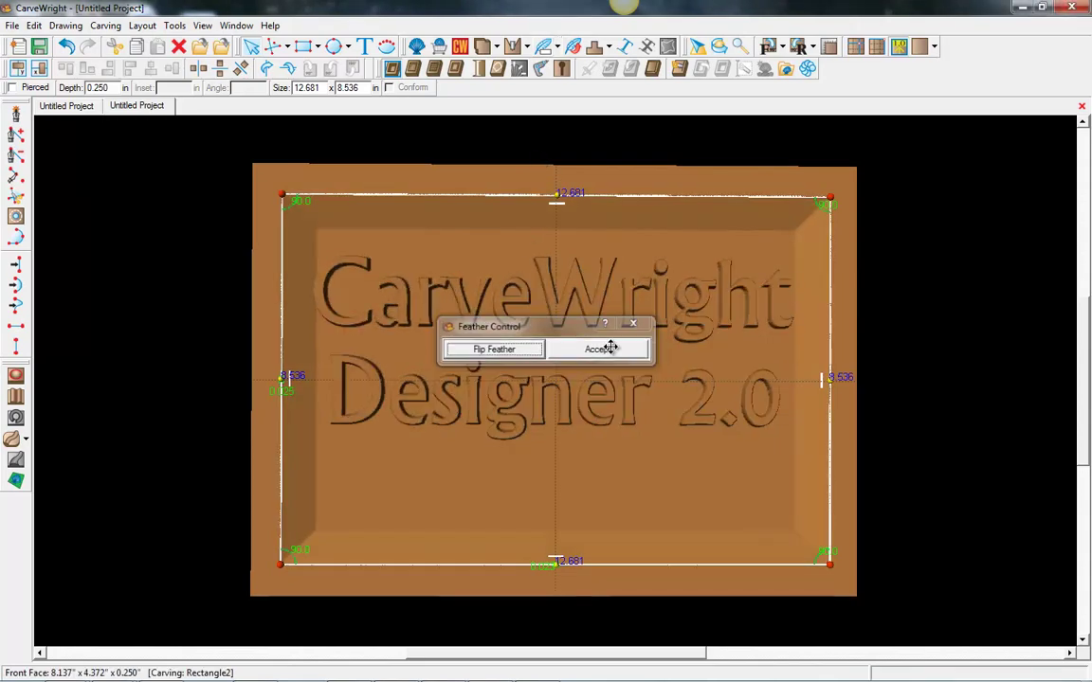
# Shrink the CarveWright Designer 2.0 text and reposition it inside the recess
pyautogui.click(431, 301)
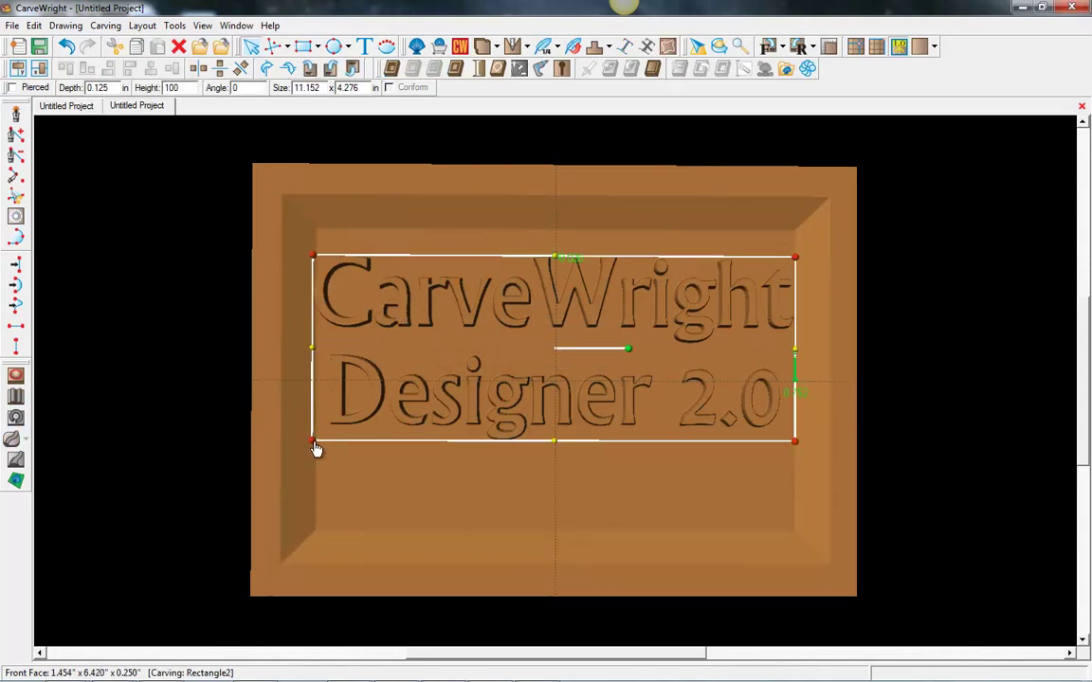
pyautogui.moveTo(316, 449); pyautogui.dragTo(356, 431)
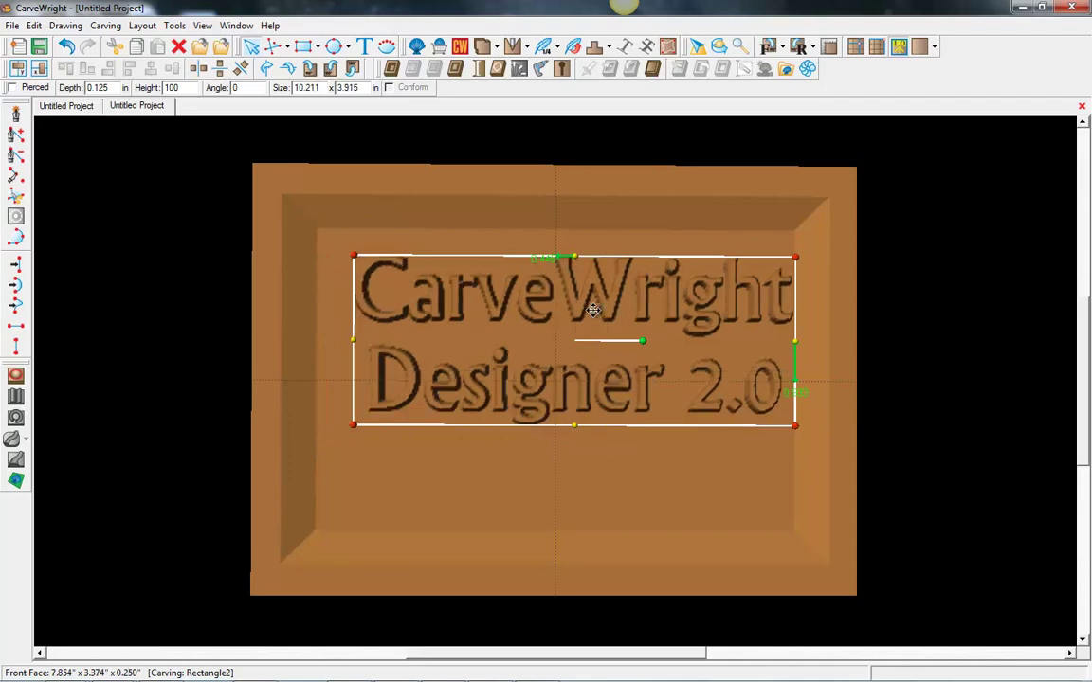
pyautogui.moveTo(587, 324); pyautogui.dragTo(573, 354)
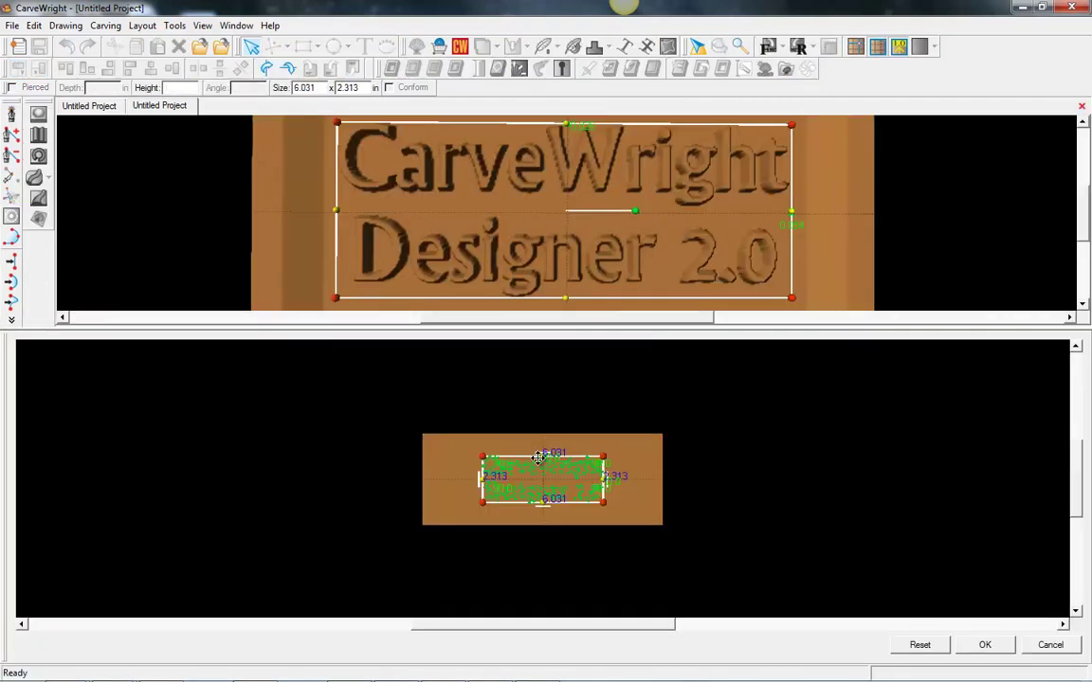
# Raise the envelope's top-right corner and pull its bottom-left corner down to slant the text
pyautogui.scroll(4, 530, 478)
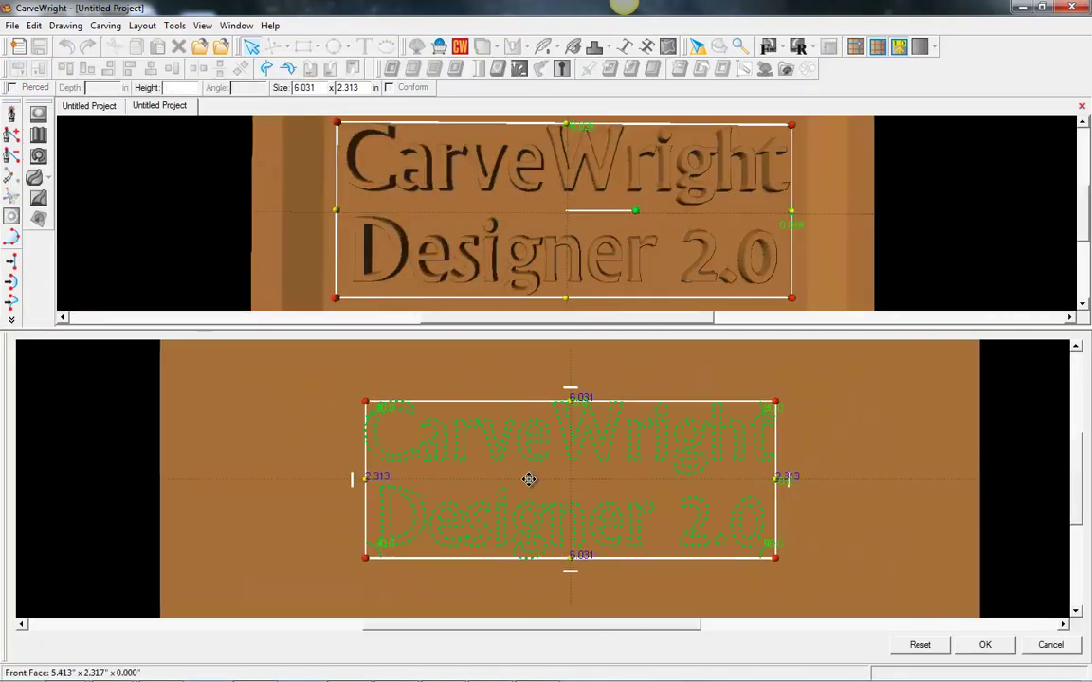
pyautogui.moveTo(777, 402); pyautogui.dragTo(775, 353)
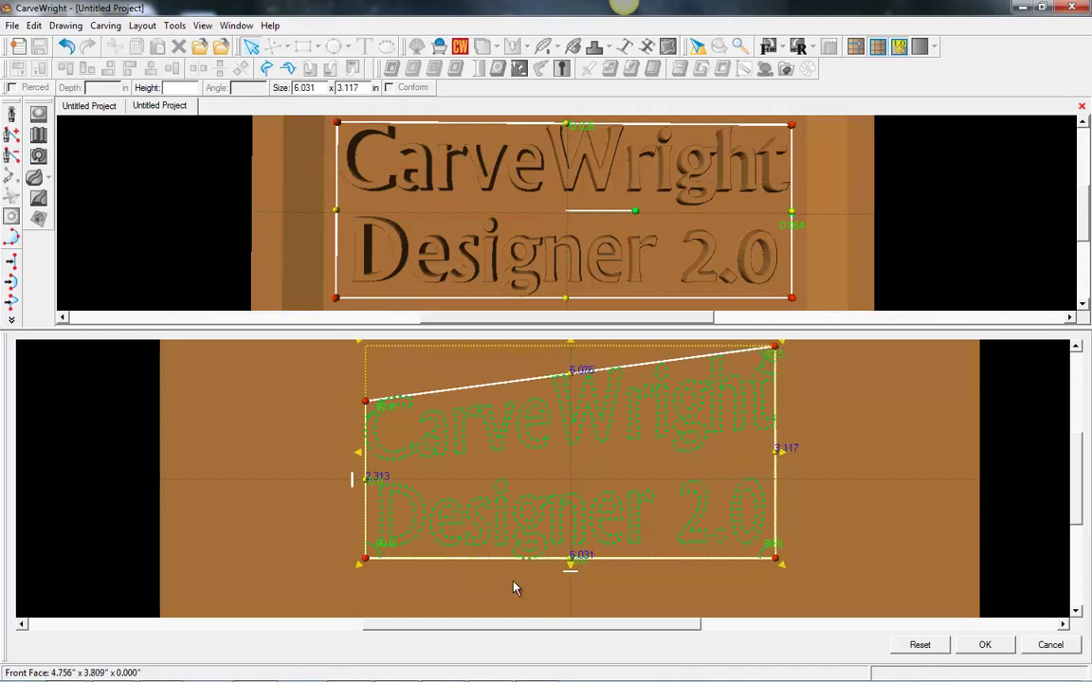
pyautogui.scroll(-1, 512, 589)
pyautogui.scroll(-1, 491, 610)
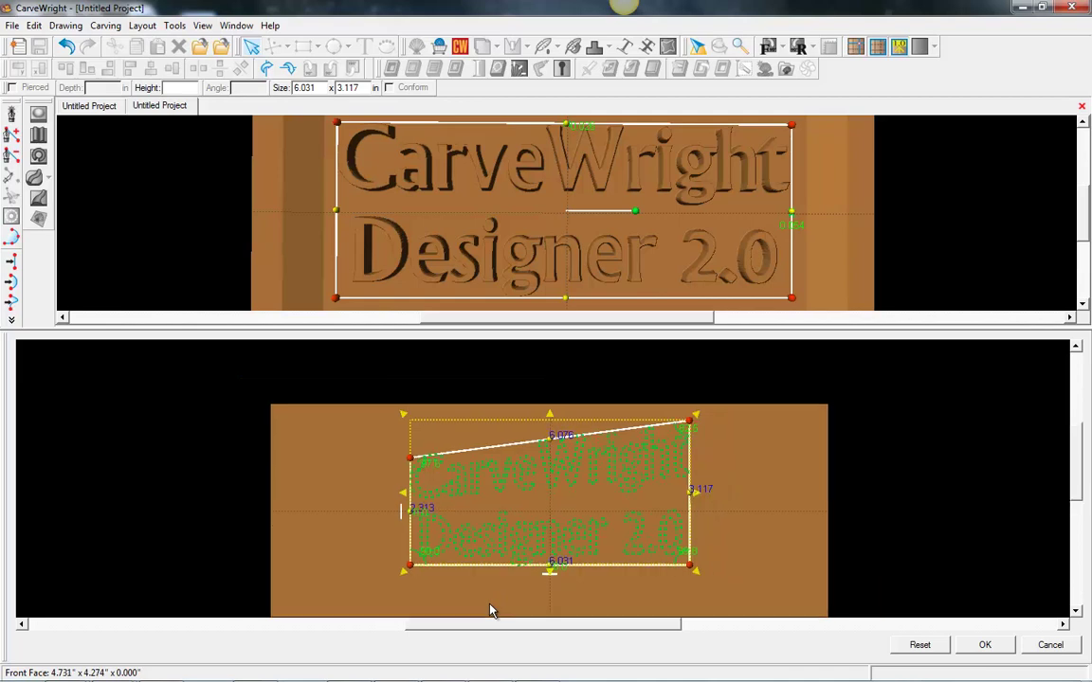
pyautogui.scroll(-1, 491, 611)
pyautogui.scroll(3, 490, 609)
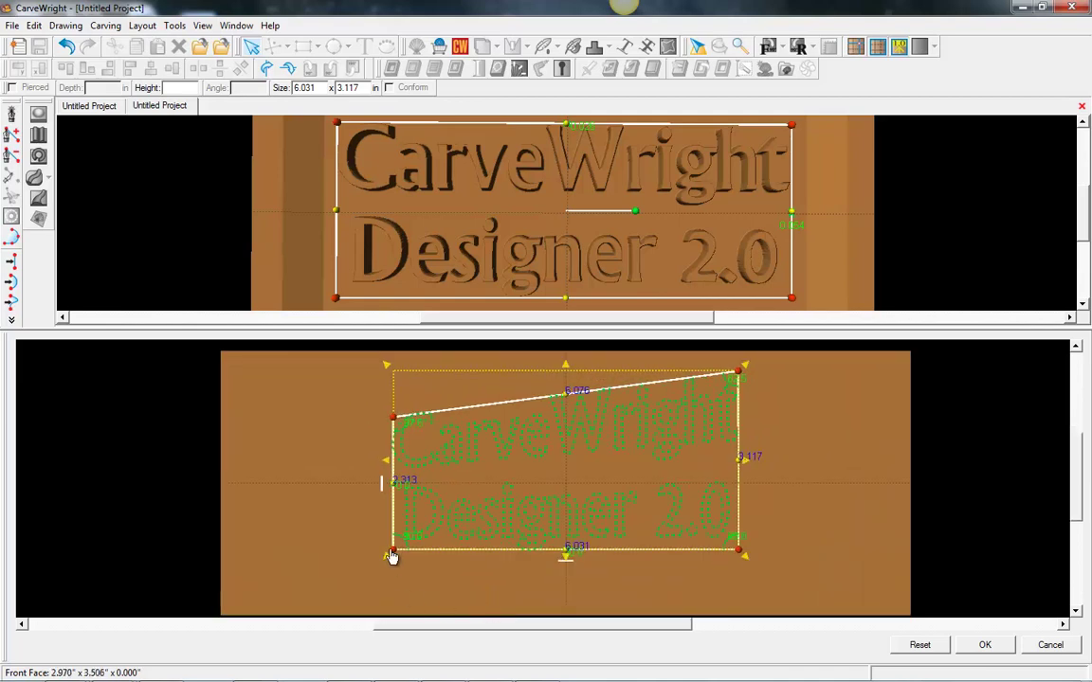
pyautogui.moveTo(393, 567); pyautogui.dragTo(396, 611)
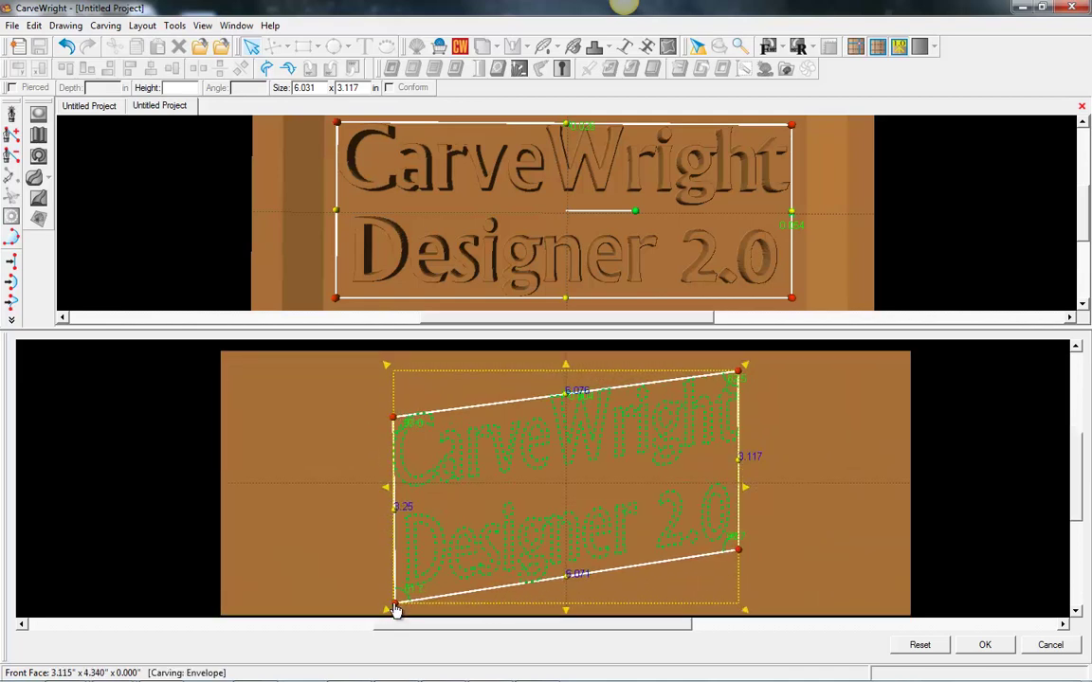
# Turn the envelope's top edge into a curve and bend it into an S-shape
pyautogui.rightClick(650, 391)
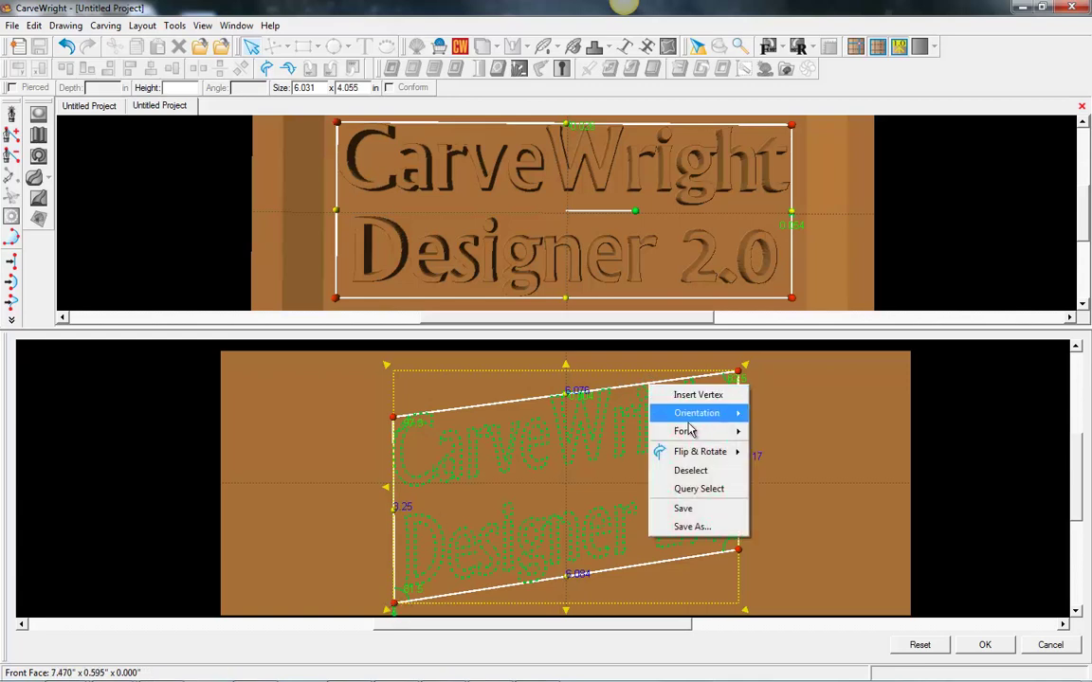
pyautogui.moveTo(735, 431)
pyautogui.click(775, 459)
pyautogui.moveTo(616, 374); pyautogui.dragTo(614, 358)
pyautogui.moveTo(510, 407); pyautogui.dragTo(529, 438)
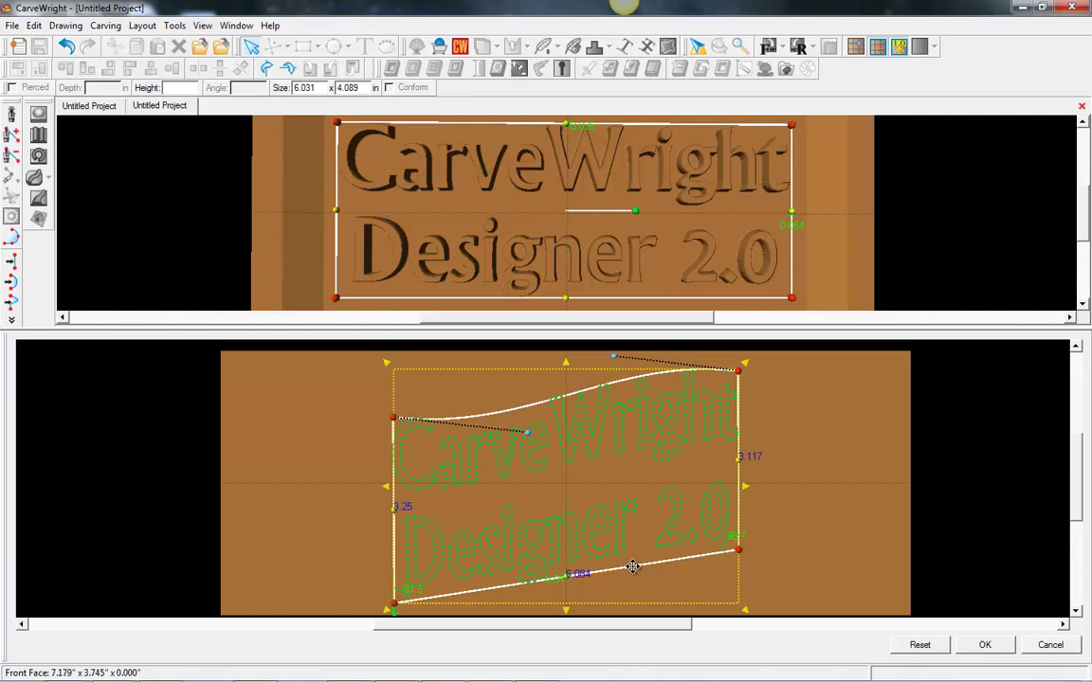
# Make the bottom edge a spline curving upward on the right, then apply the envelope
pyautogui.rightClick(633, 417)
pyautogui.moveTo(692, 460)
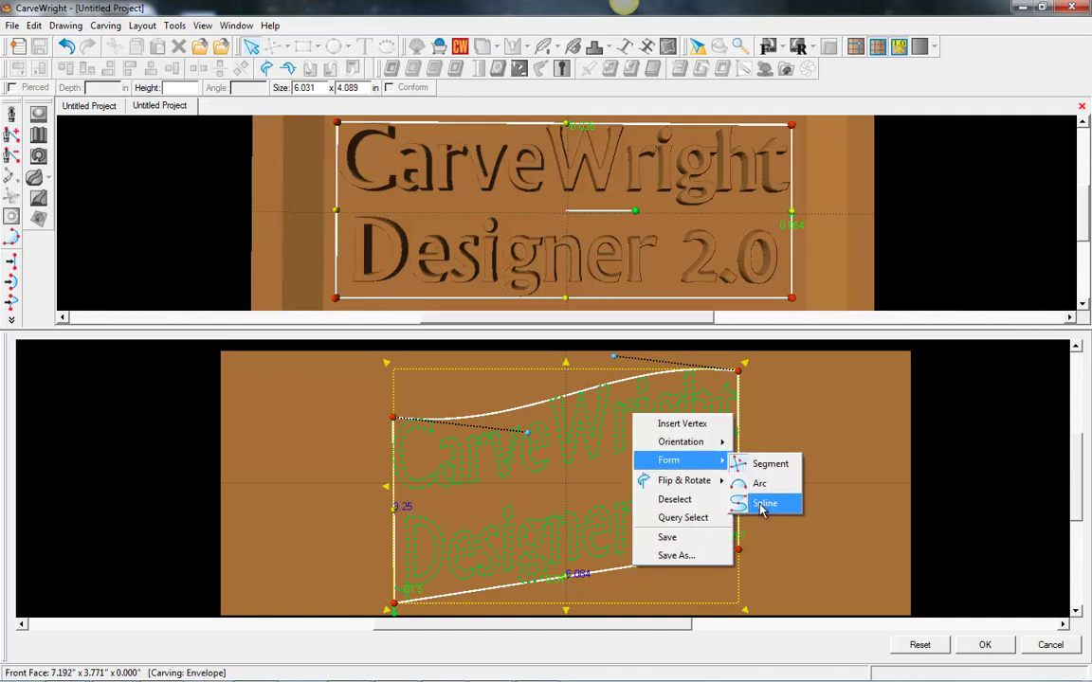
pyautogui.click(764, 503)
pyautogui.moveTo(625, 573); pyautogui.dragTo(621, 516)
pyautogui.moveTo(511, 594); pyautogui.dragTo(523, 623)
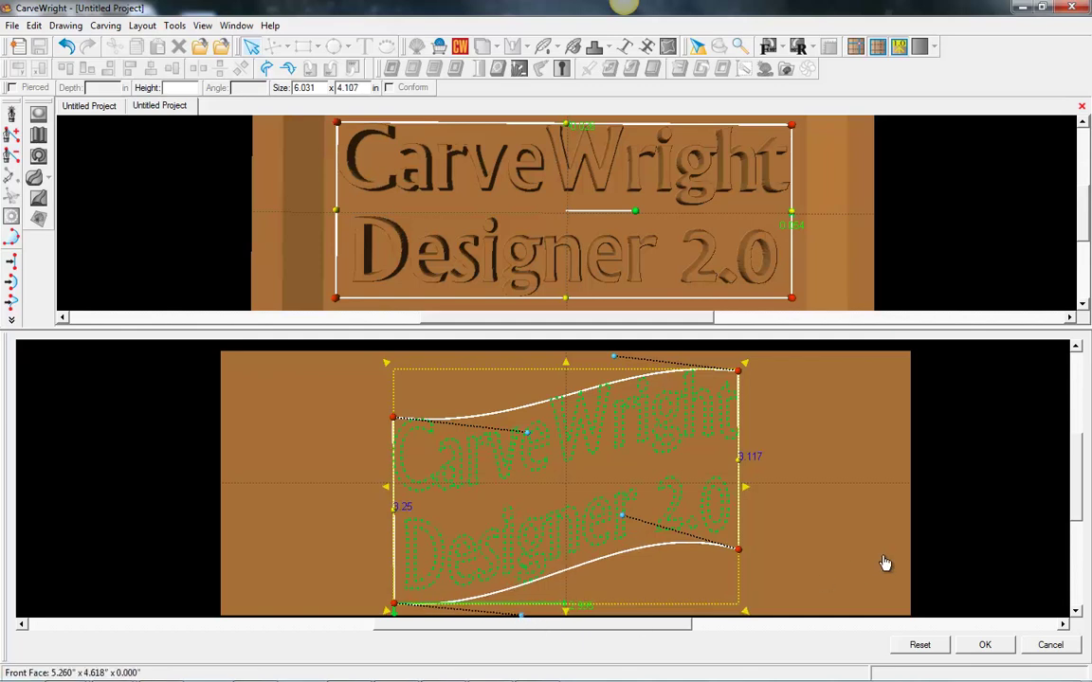
pyautogui.click(985, 645)
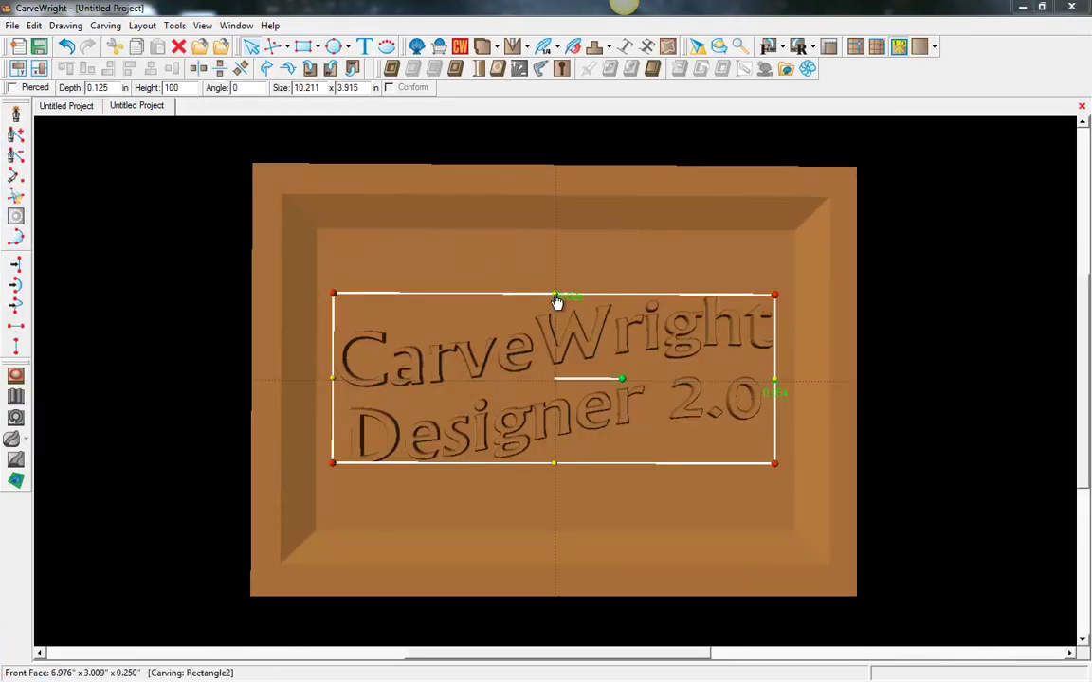
# Stretch the curved text taller, move it up, and drop the Scroll pattern onto the board
pyautogui.moveTo(558, 299); pyautogui.dragTo(558, 272)
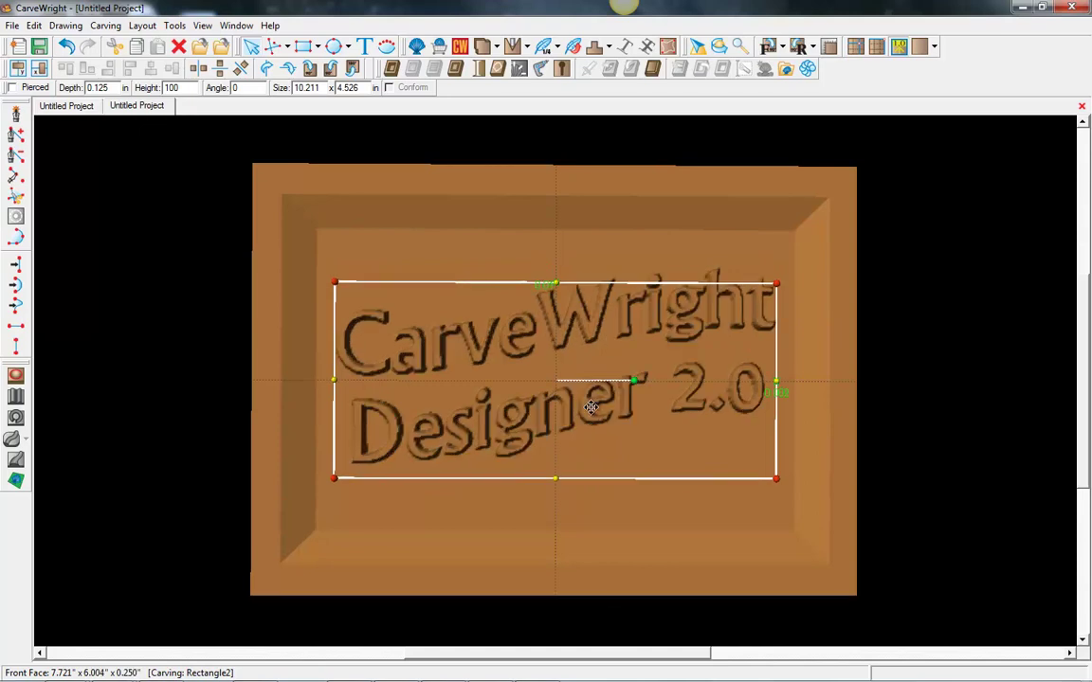
pyautogui.moveTo(588, 410); pyautogui.dragTo(589, 388)
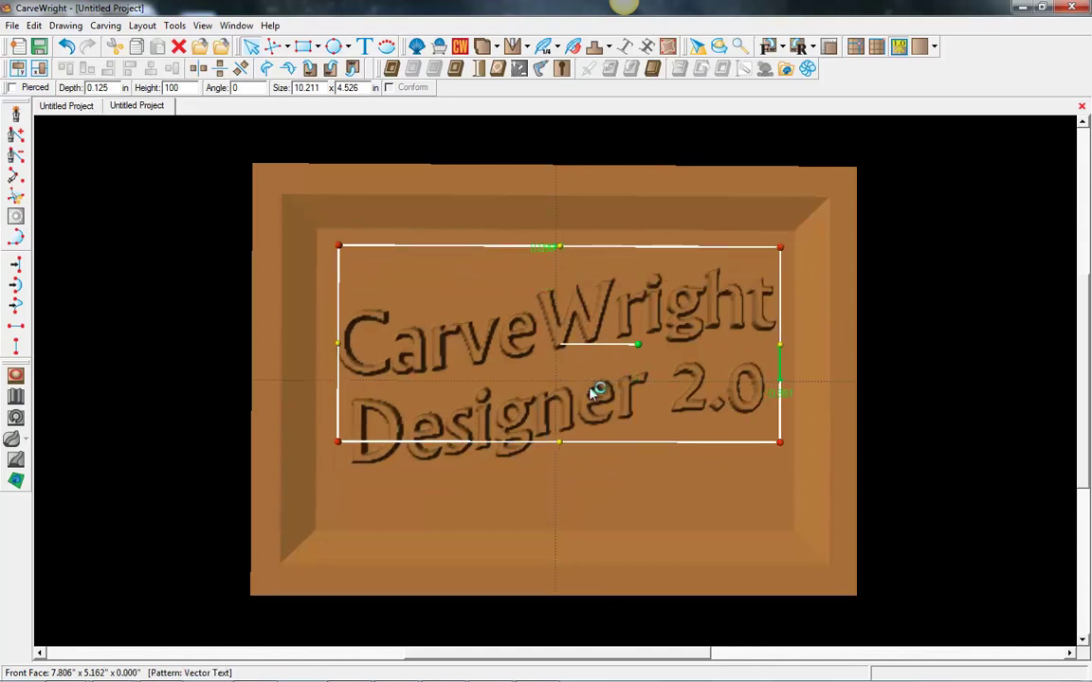
pyautogui.click(417, 48)
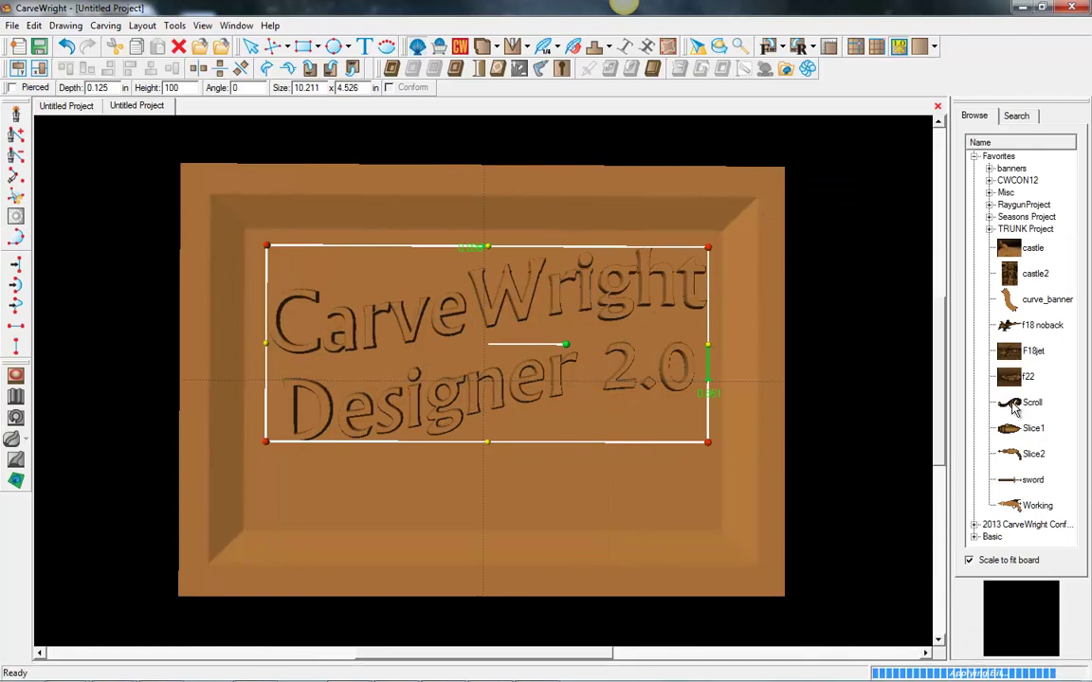
pyautogui.moveTo(1014, 406); pyautogui.dragTo(564, 479)
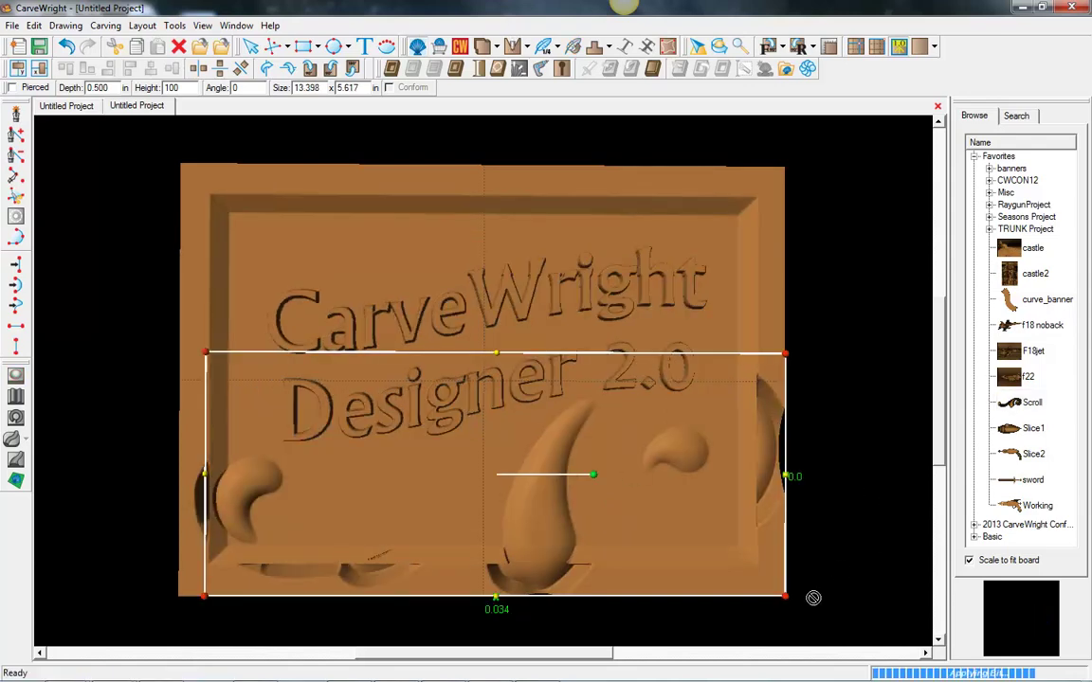
# Shrink the Scroll pattern, move it below the lettering, and set its depth to 0.25
pyautogui.moveTo(786, 598); pyautogui.dragTo(455, 457)
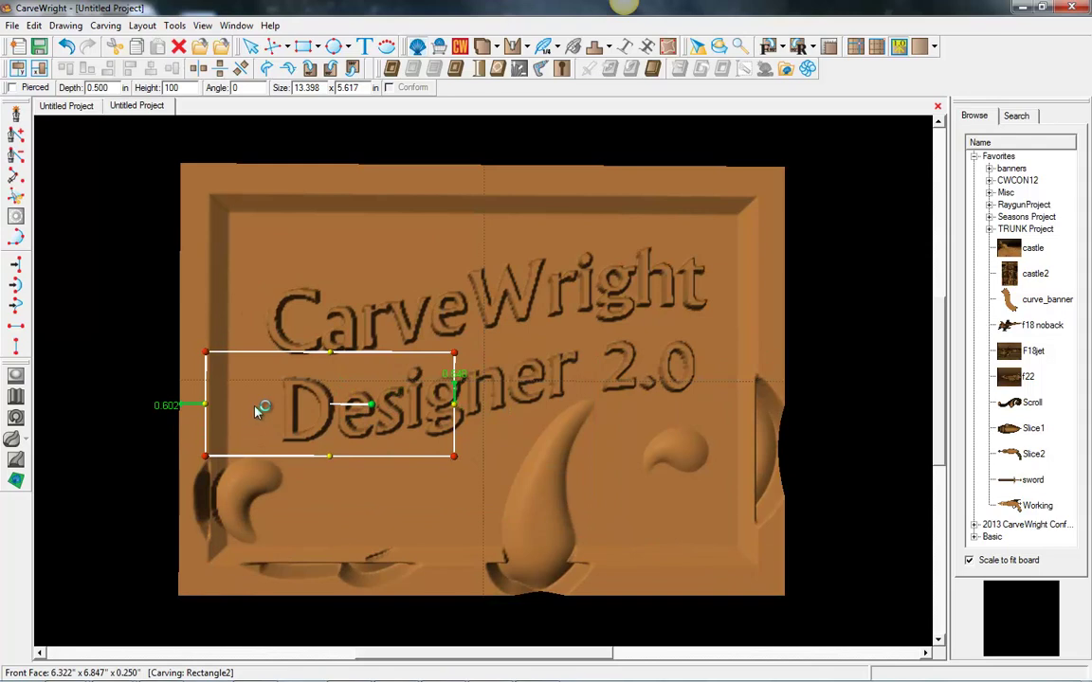
pyautogui.moveTo(388, 440); pyautogui.dragTo(498, 470)
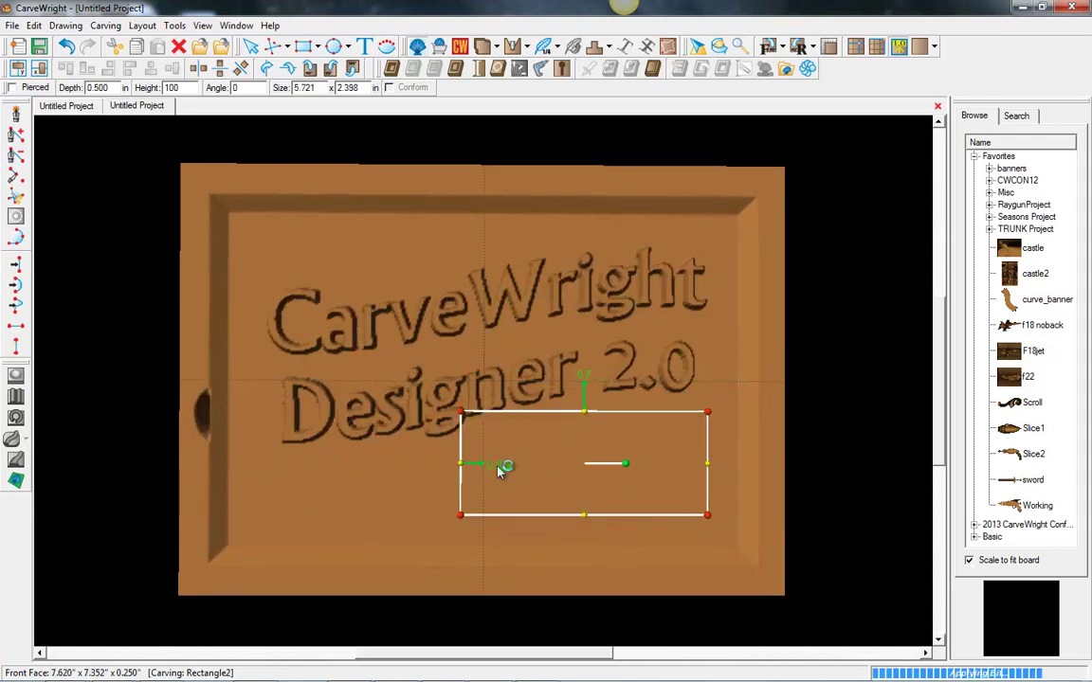
pyautogui.doubleClick(100, 88)
pyautogui.press('BackSpace')
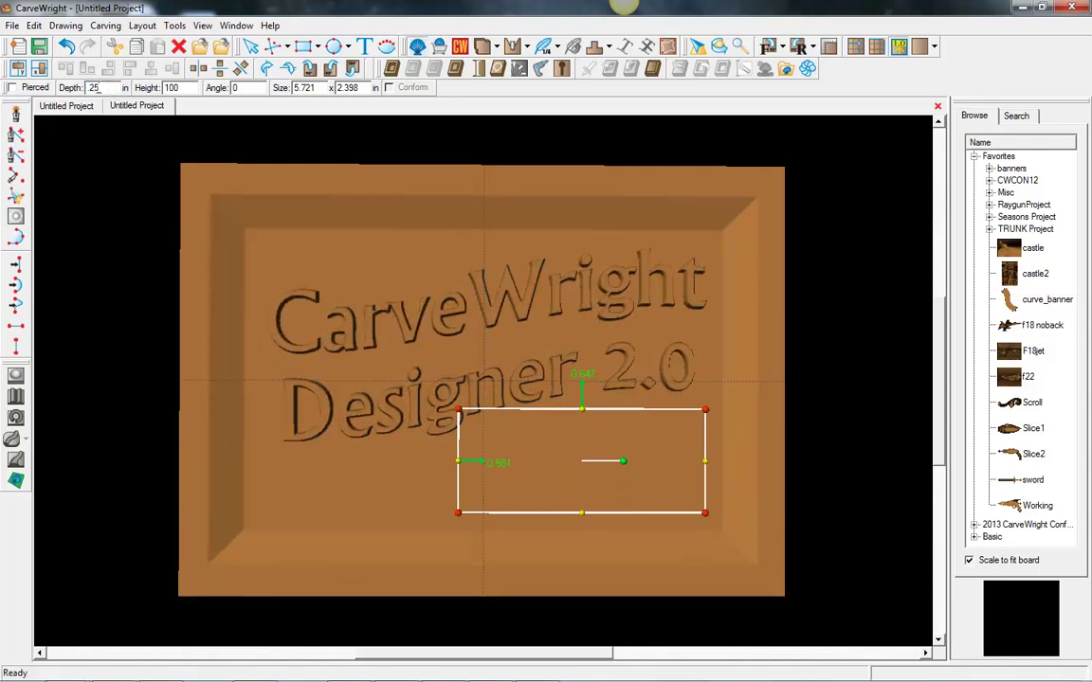
pyautogui.write('.25')
pyautogui.press('Return')
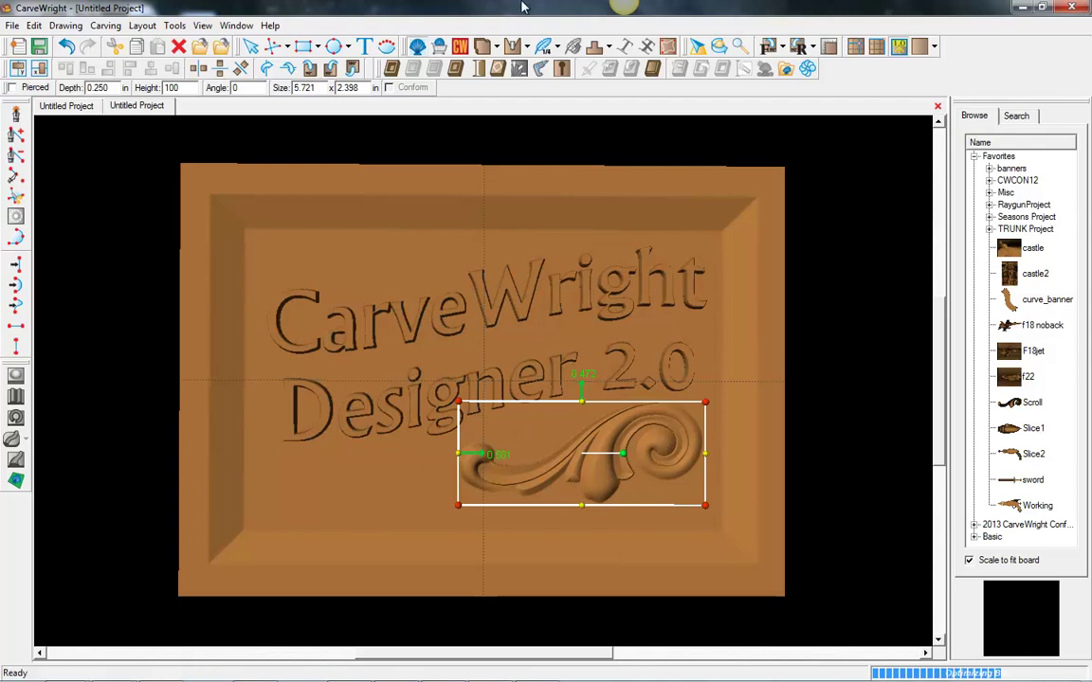
# Drag the scroll carving's envelope corners into a tilted shape and apply it
pyautogui.click(528, 40)
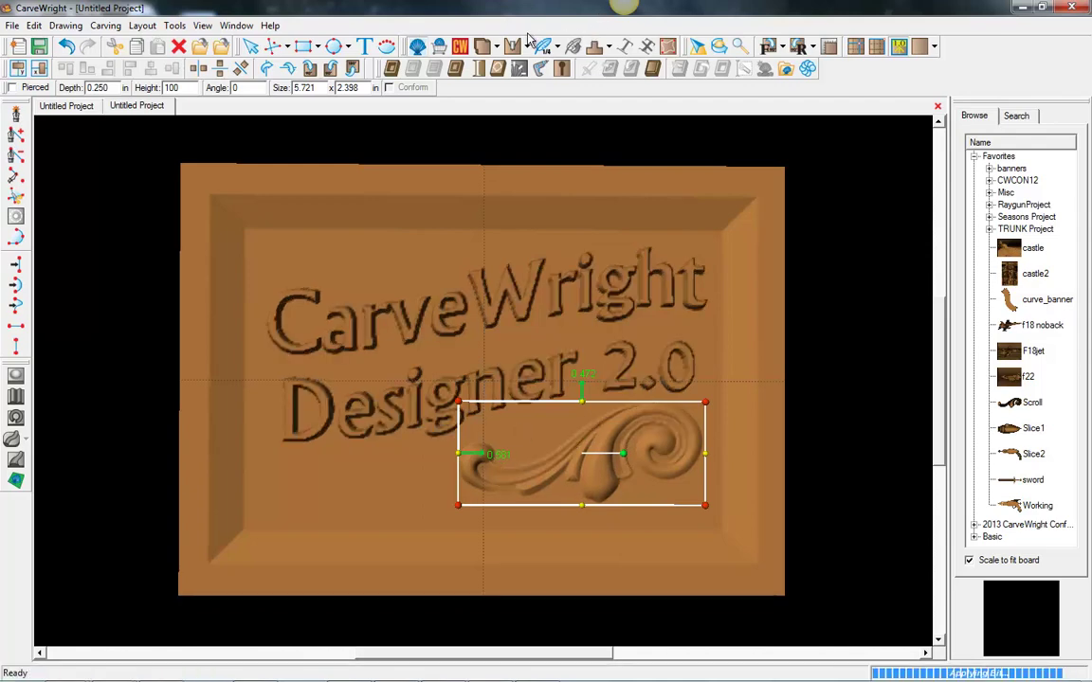
pyautogui.click(668, 47)
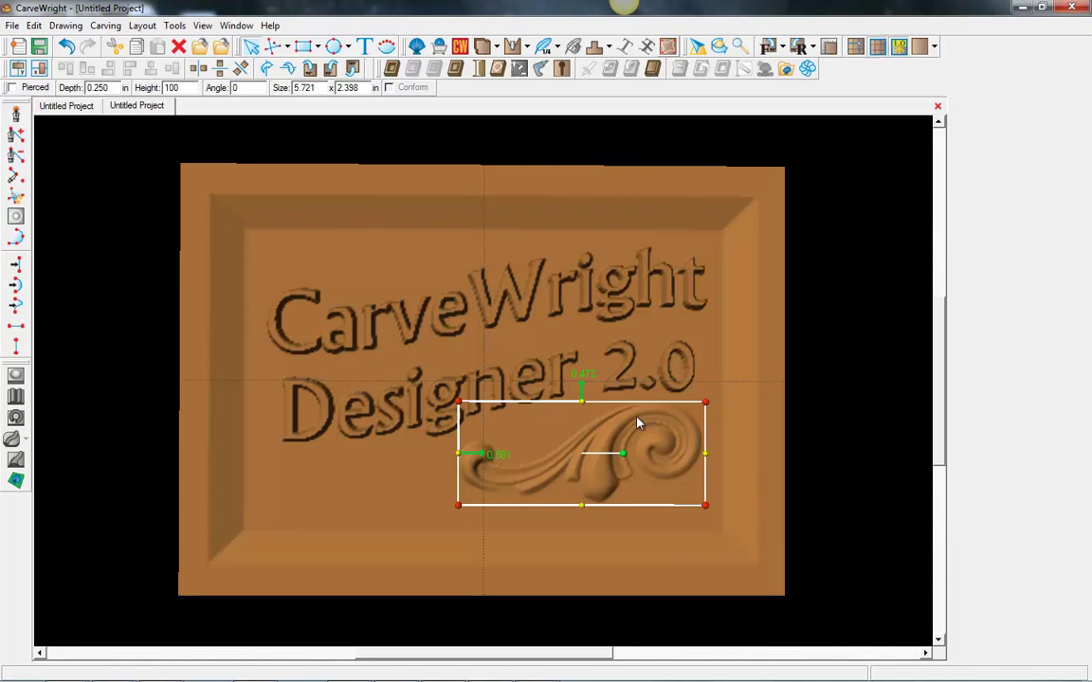
pyautogui.click(637, 424)
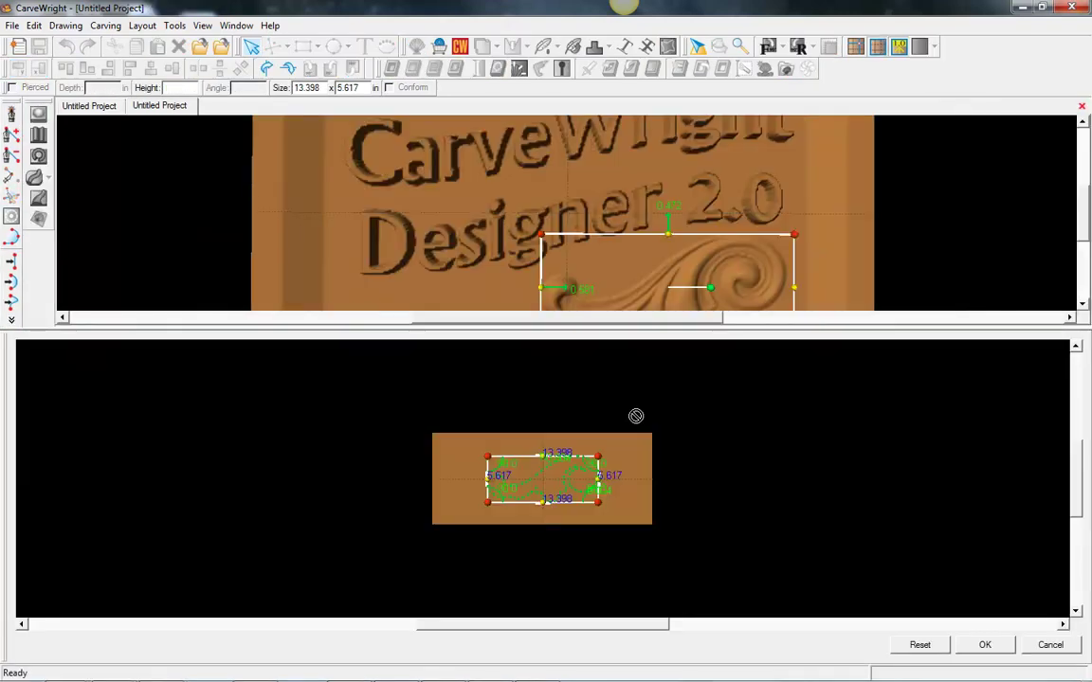
pyautogui.scroll(2, 508, 479)
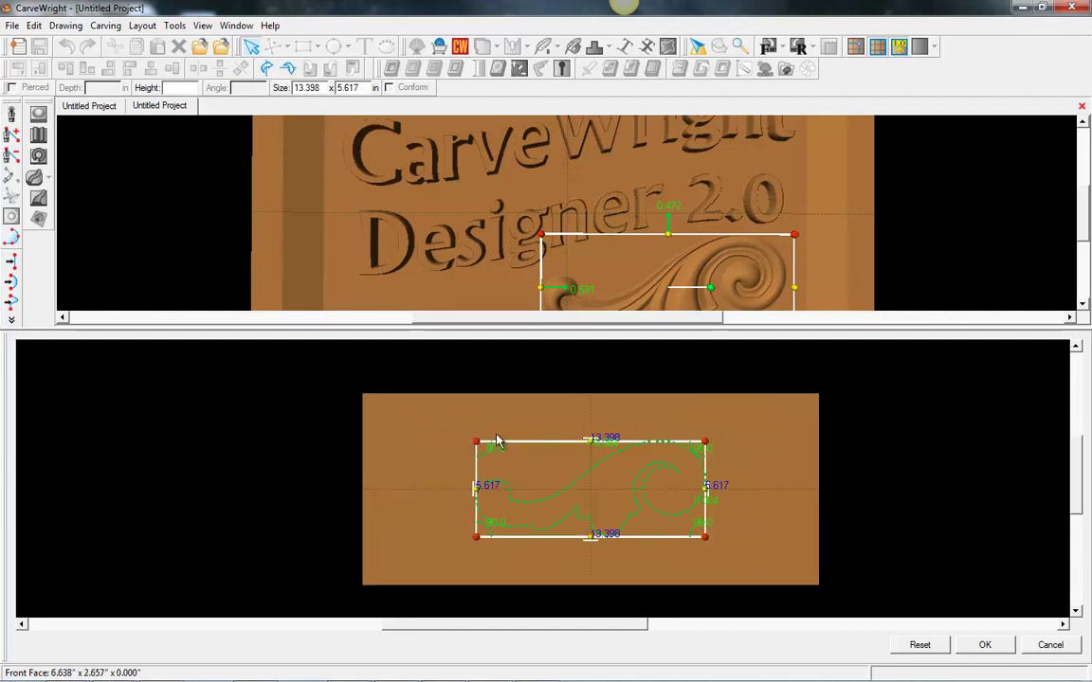
pyautogui.moveTo(497, 438); pyautogui.dragTo(502, 428)
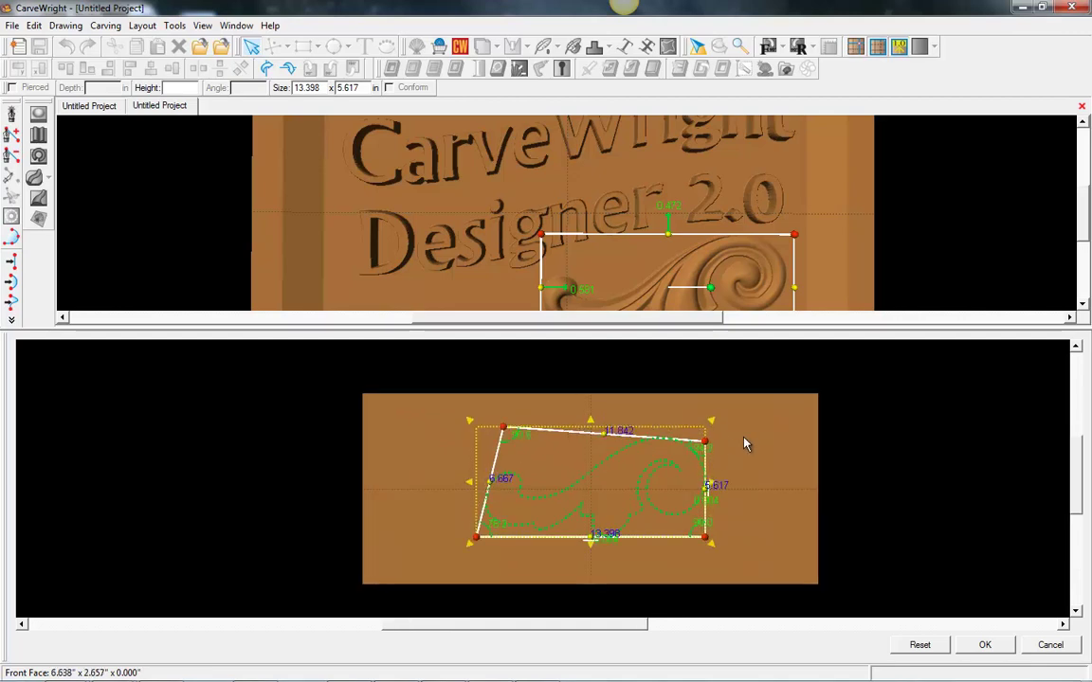
pyautogui.moveTo(705, 441); pyautogui.dragTo(709, 463)
pyautogui.moveTo(476, 538); pyautogui.dragTo(477, 539)
pyautogui.moveTo(599, 547); pyautogui.dragTo(600, 541)
pyautogui.moveTo(706, 549); pyautogui.dragTo(705, 553)
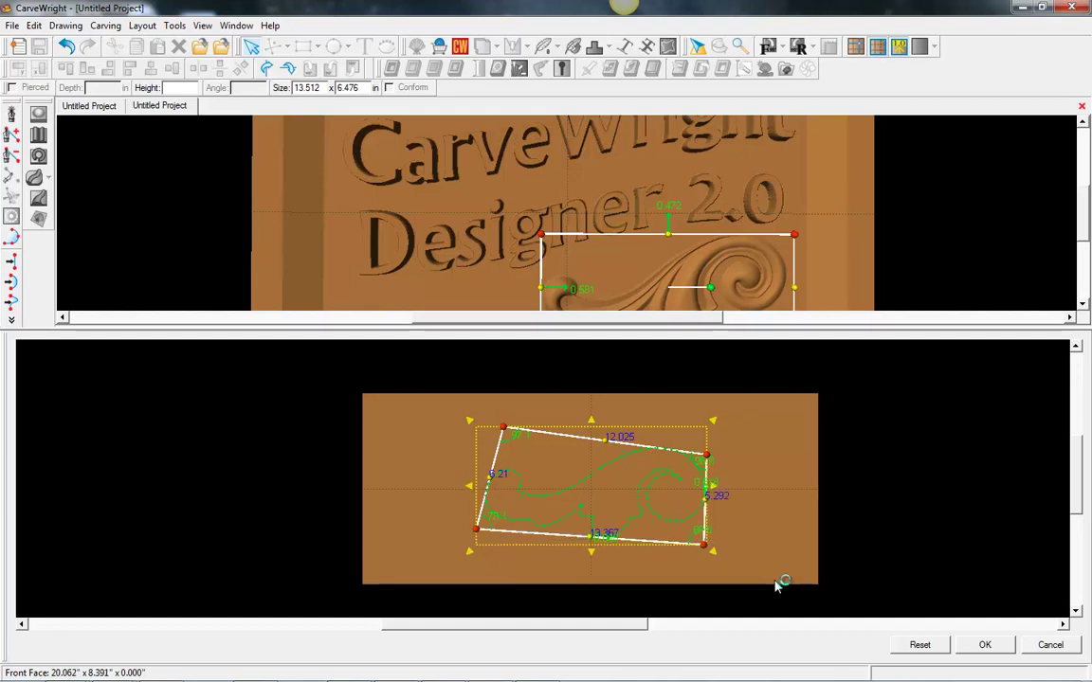
pyautogui.click(987, 645)
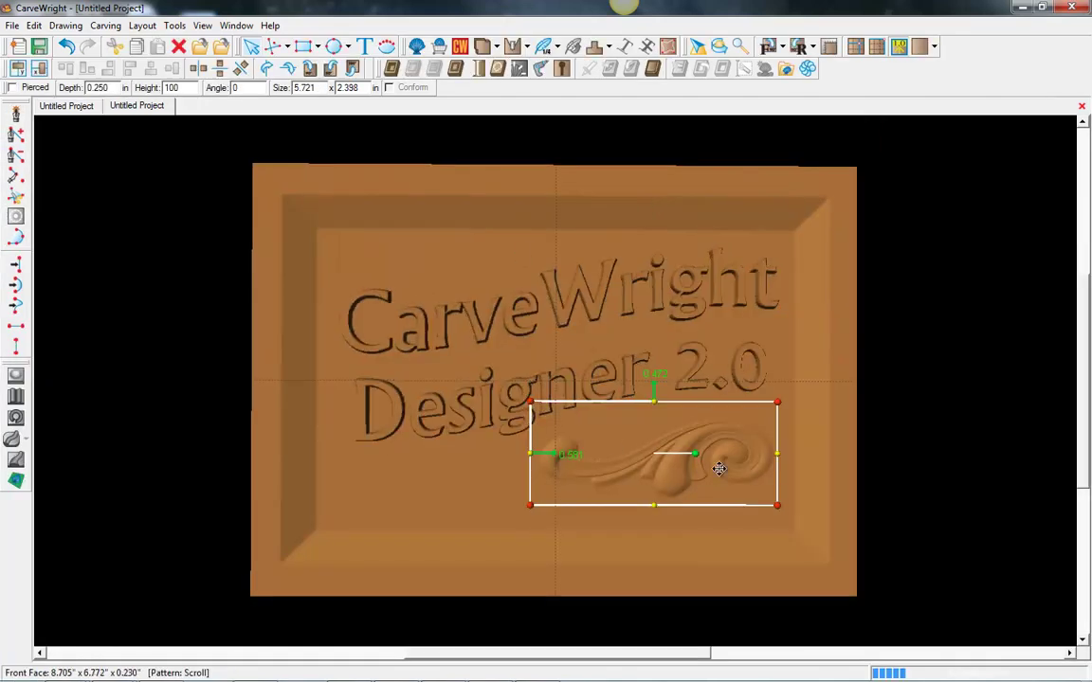
# Narrow the scroll carving to 4.855 in, tuck it beneath '2.0', then select everything
pyautogui.moveTo(529, 455); pyautogui.dragTo(567, 456)
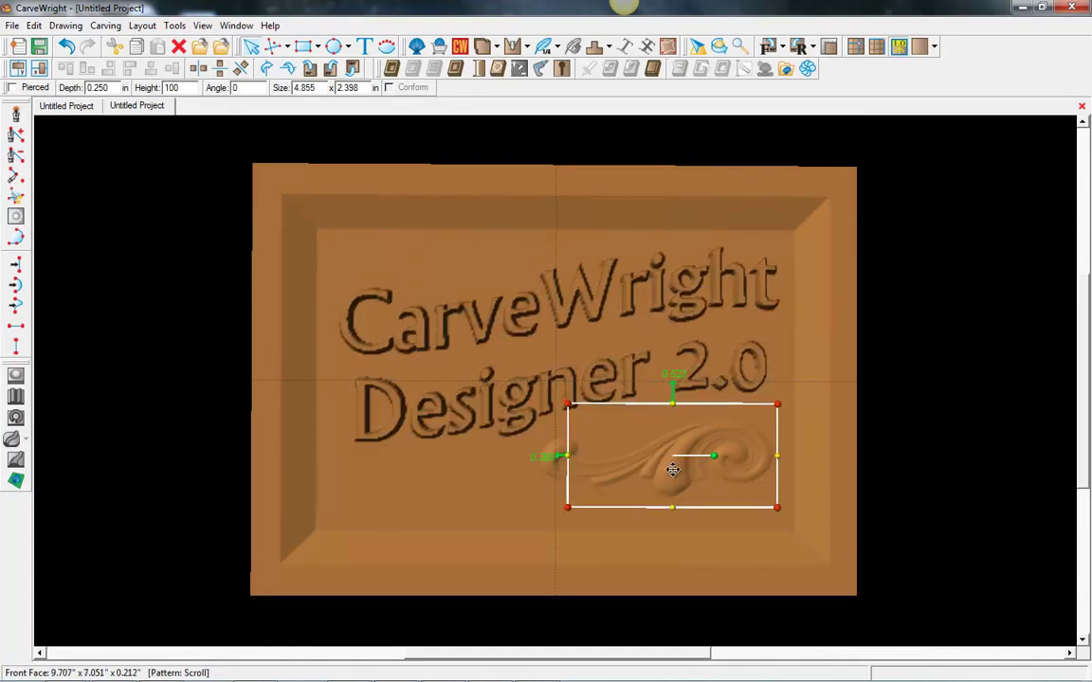
pyautogui.moveTo(675, 473); pyautogui.dragTo(670, 452)
pyautogui.click(707, 304)
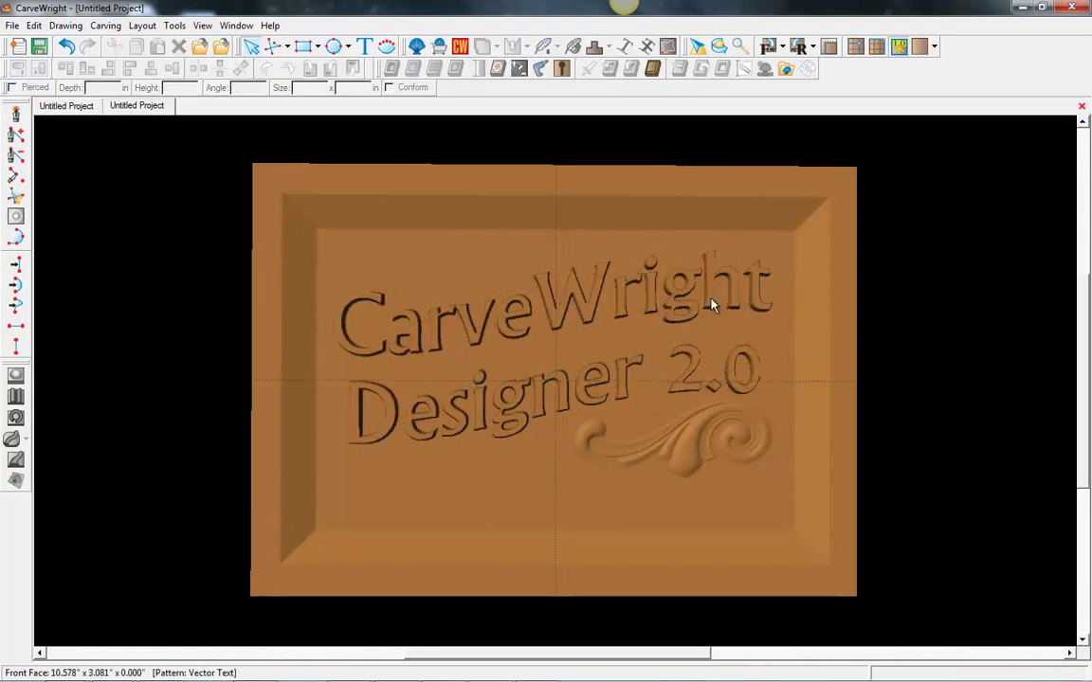
pyautogui.hotkey('ctrl', 'a')
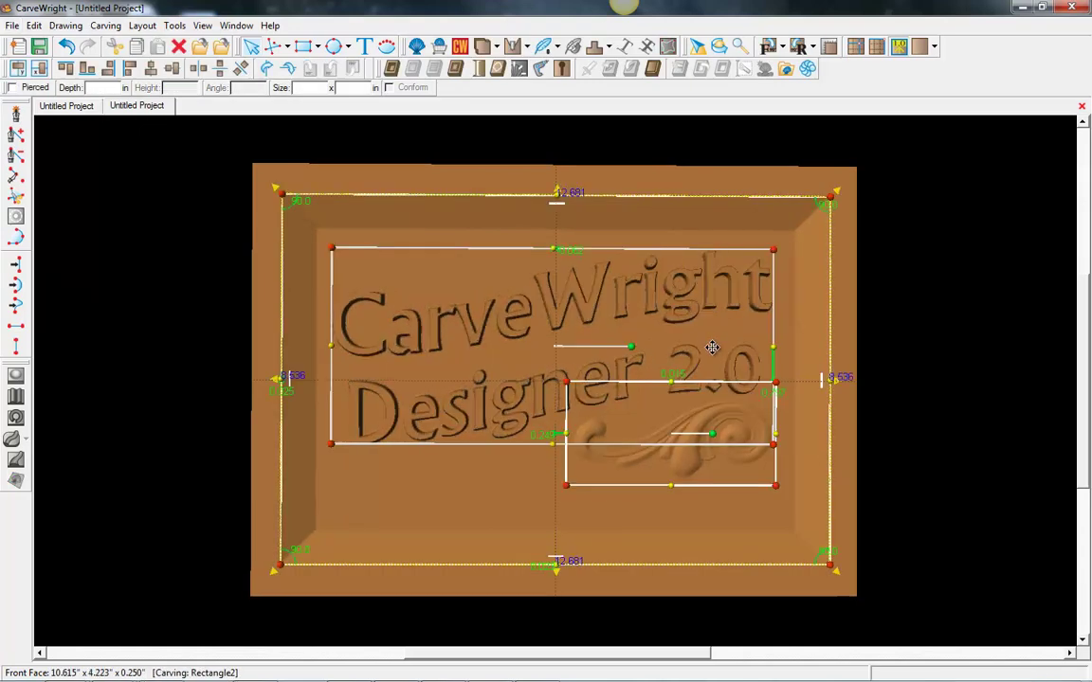
# Delete all carvings and draw a three-point spline across the board
pyautogui.click(176, 46)
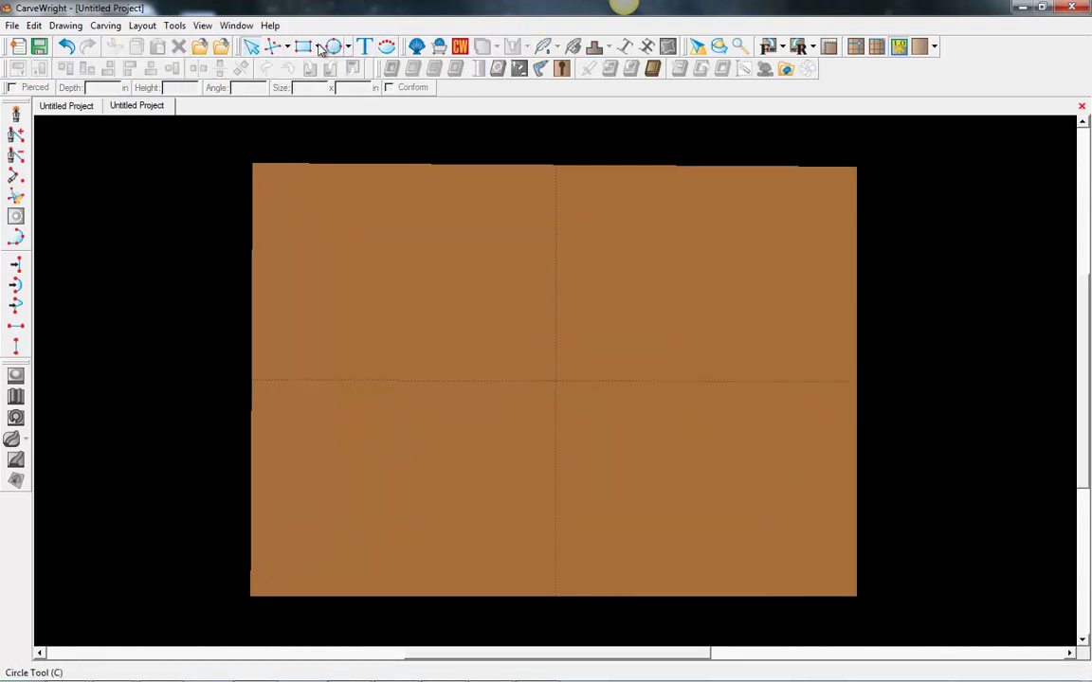
pyautogui.click(286, 46)
pyautogui.click(302, 106)
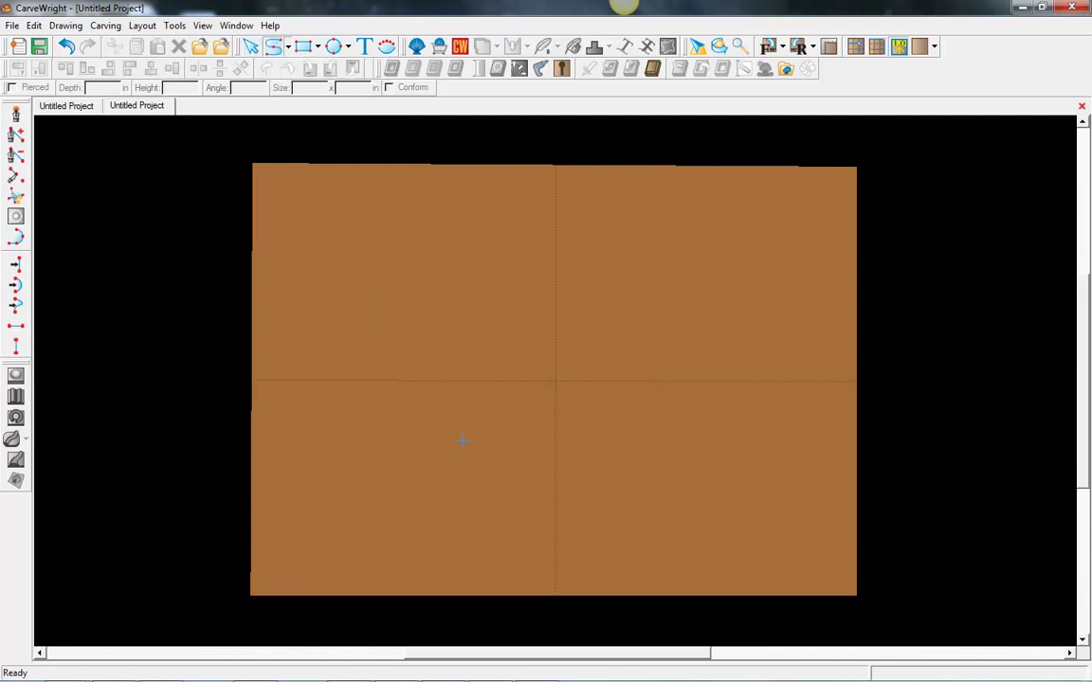
pyautogui.click(312, 412)
pyautogui.click(507, 354)
pyautogui.doubleClick(763, 408)
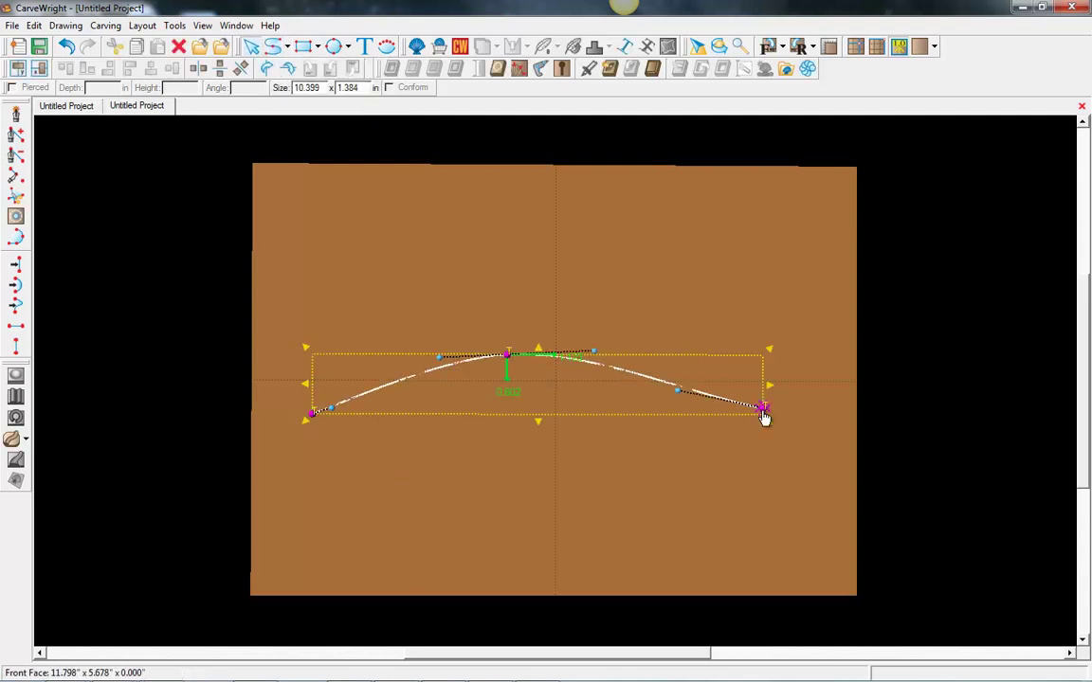
# Shape the spline's handles into a gentle 9.957 x 1.939 in wave
pyautogui.moveTo(676, 390); pyautogui.dragTo(663, 406)
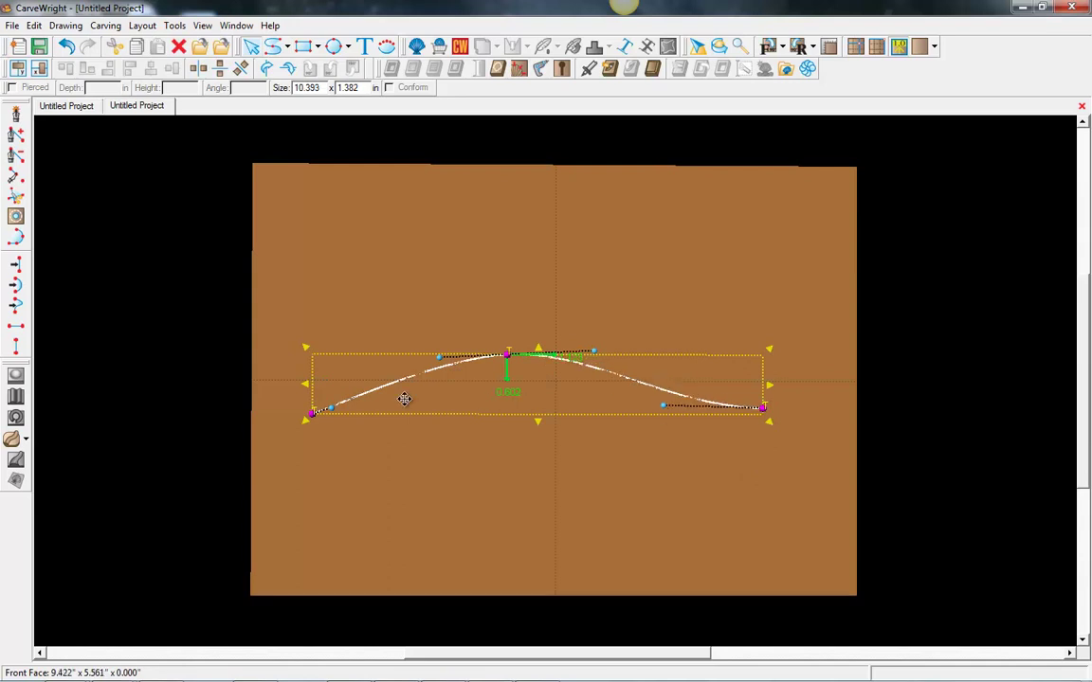
pyautogui.moveTo(332, 408); pyautogui.dragTo(359, 380)
pyautogui.moveTo(313, 413); pyautogui.dragTo(333, 440)
pyautogui.moveTo(390, 408); pyautogui.dragTo(377, 386)
pyautogui.moveTo(662, 407); pyautogui.dragTo(660, 416)
pyautogui.click(567, 368)
pyautogui.click(581, 364)
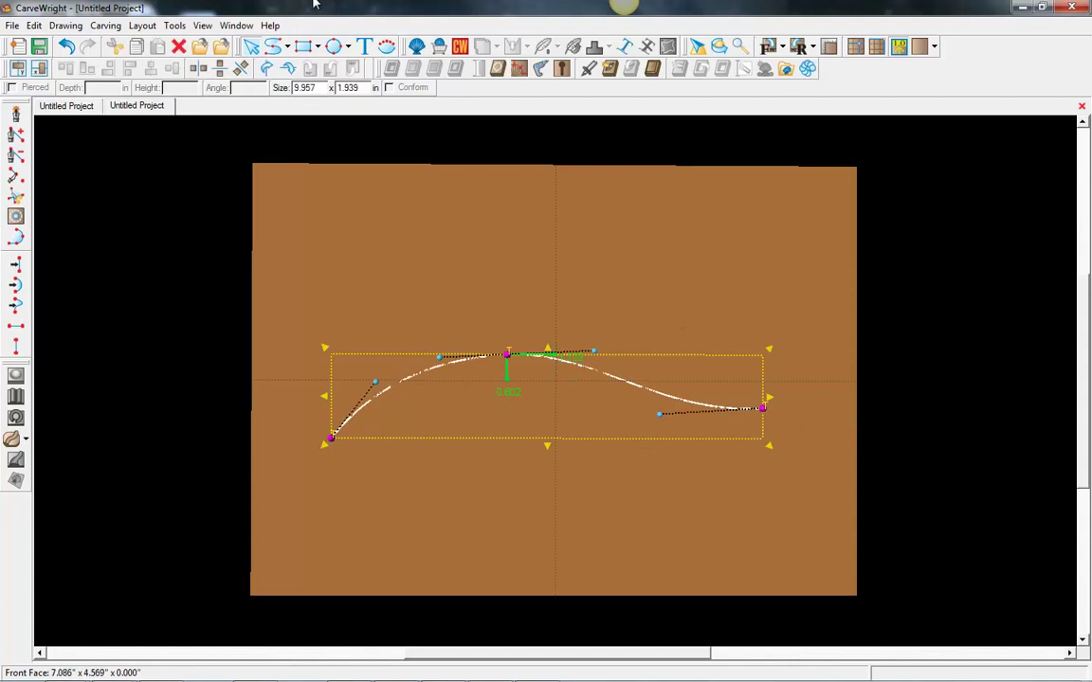
# Enter 'Decorate With Text' as text along the spline and adjust its size values
pyautogui.click(627, 48)
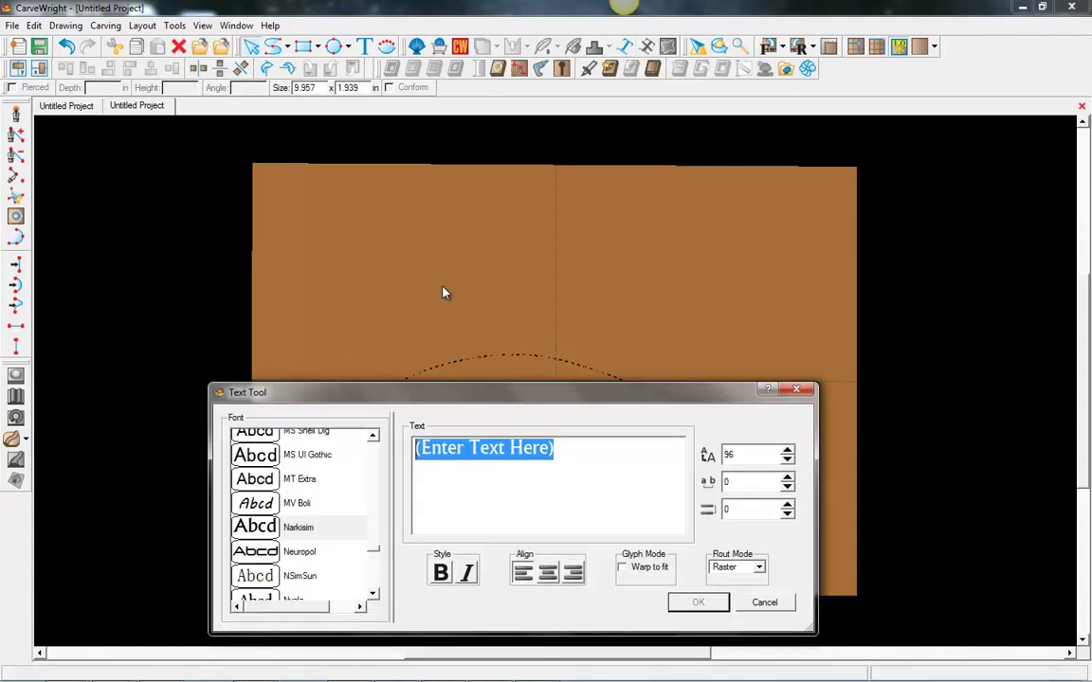
pyautogui.moveTo(500, 396); pyautogui.dragTo(663, 452)
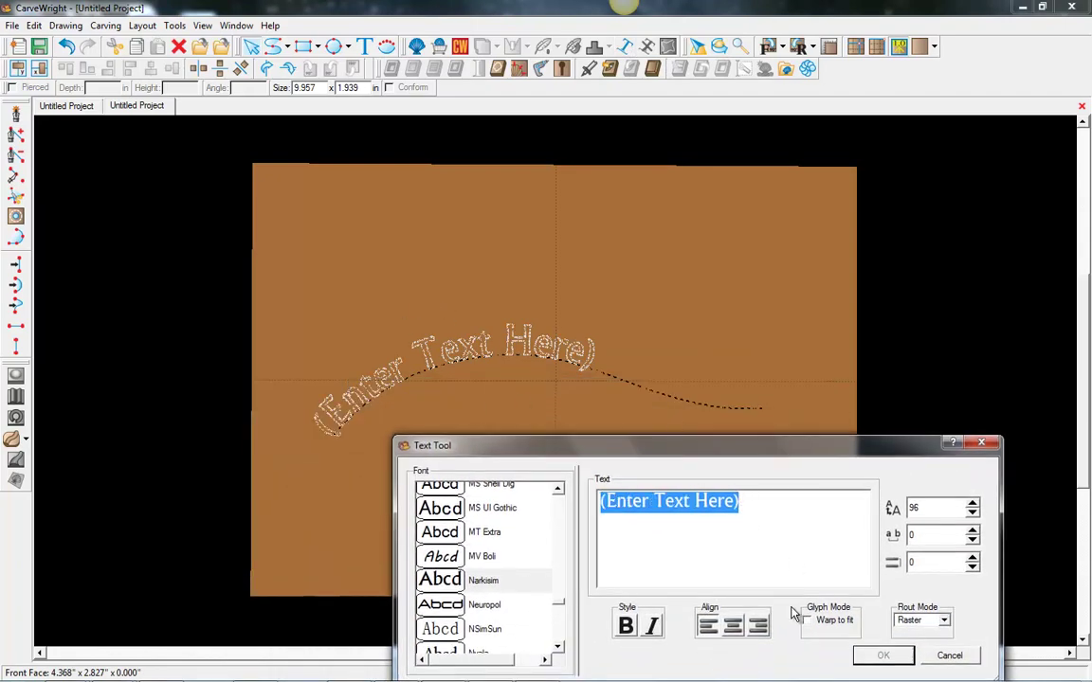
pyautogui.write('Decorat')
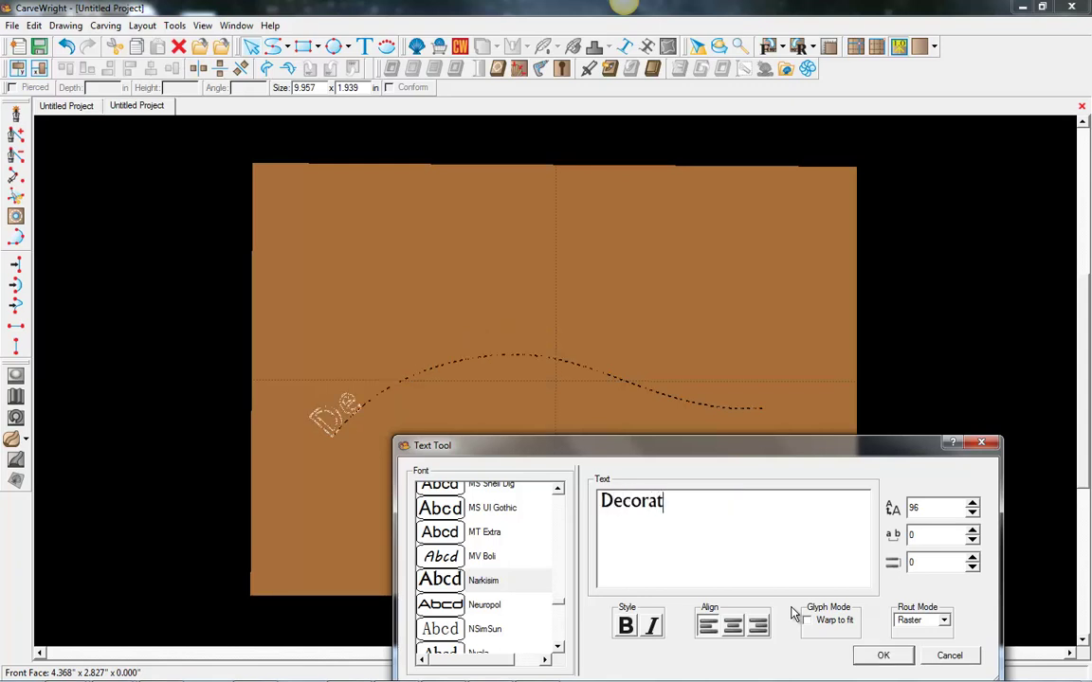
pyautogui.write('e With Text')
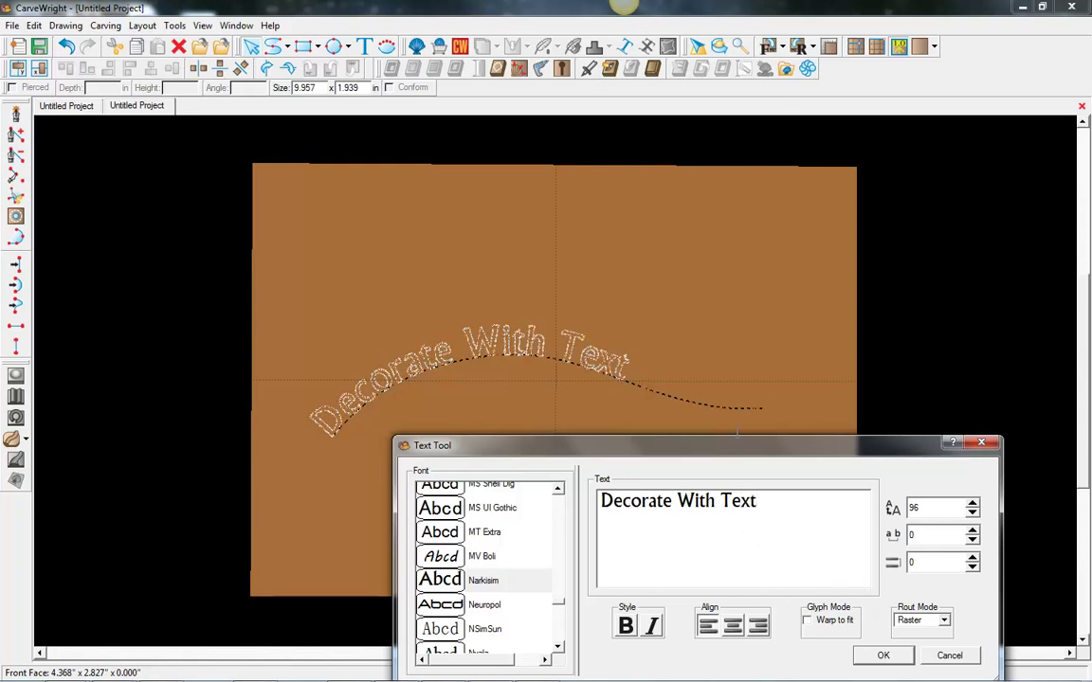
pyautogui.moveTo(787, 514); pyautogui.dragTo(758, 506)
pyautogui.click(601, 501)
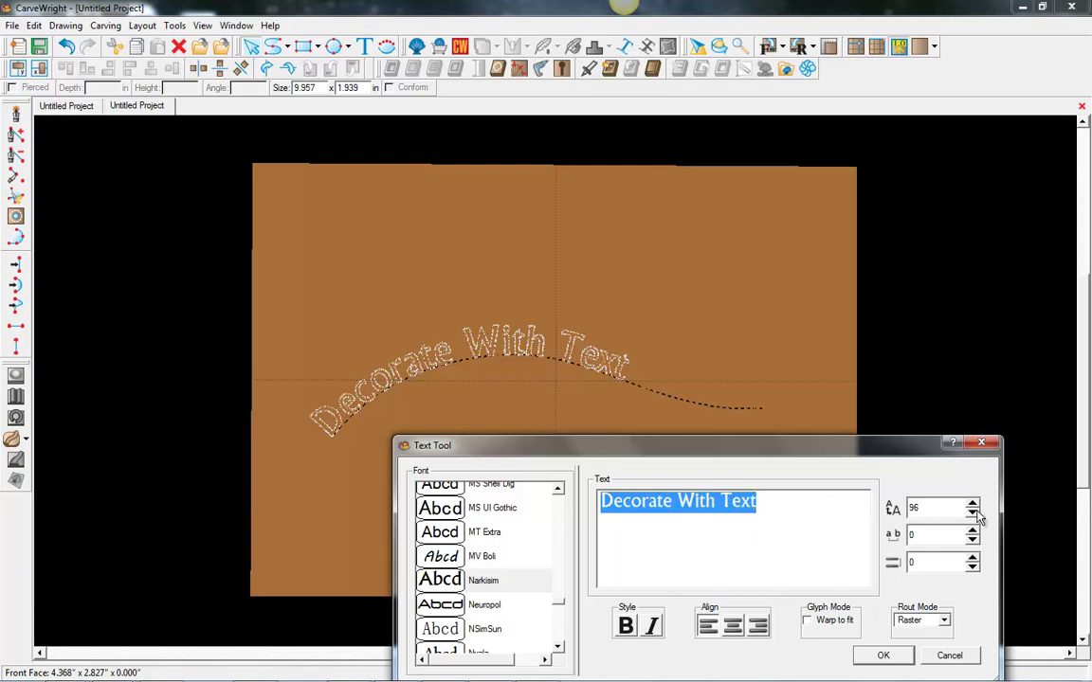
pyautogui.write('4')
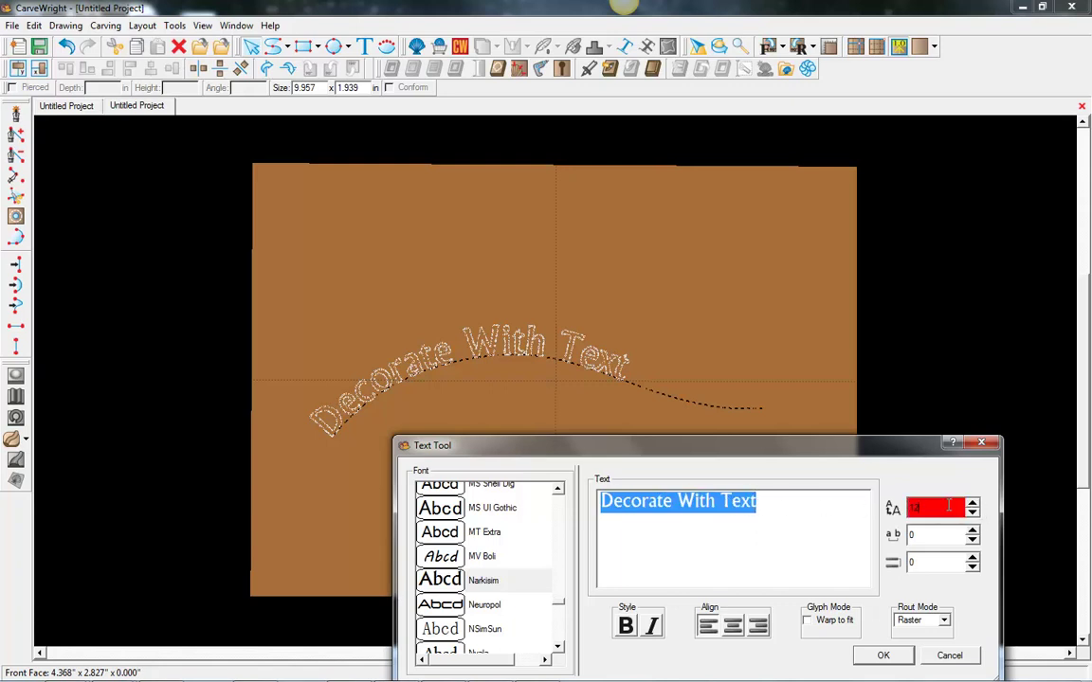
pyautogui.write('0')
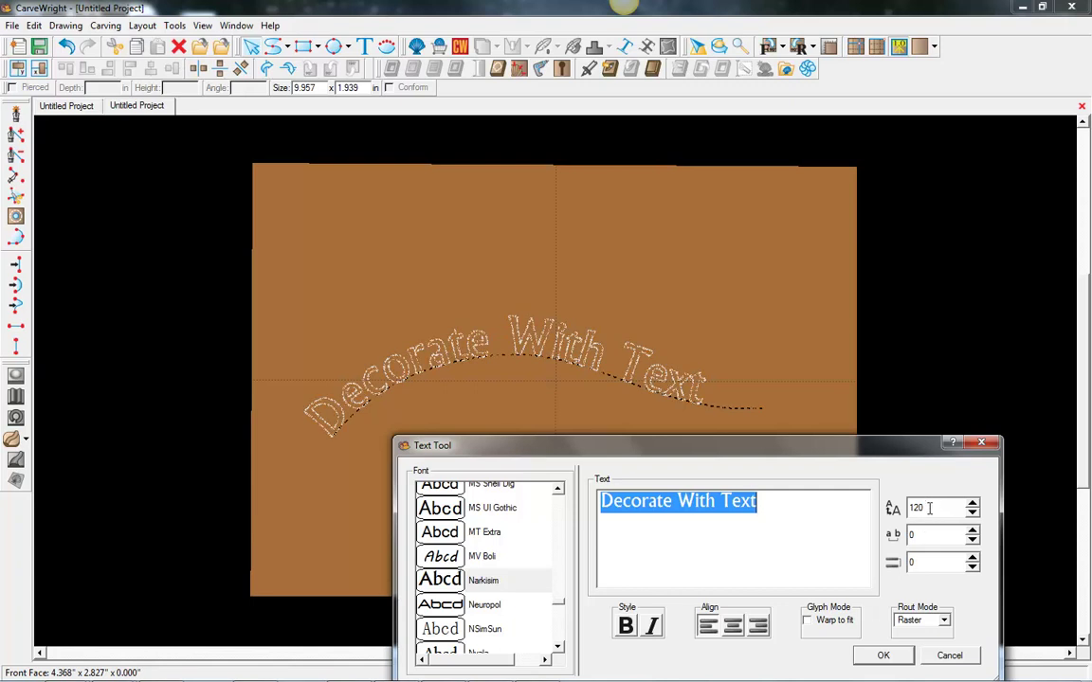
pyautogui.write('124')
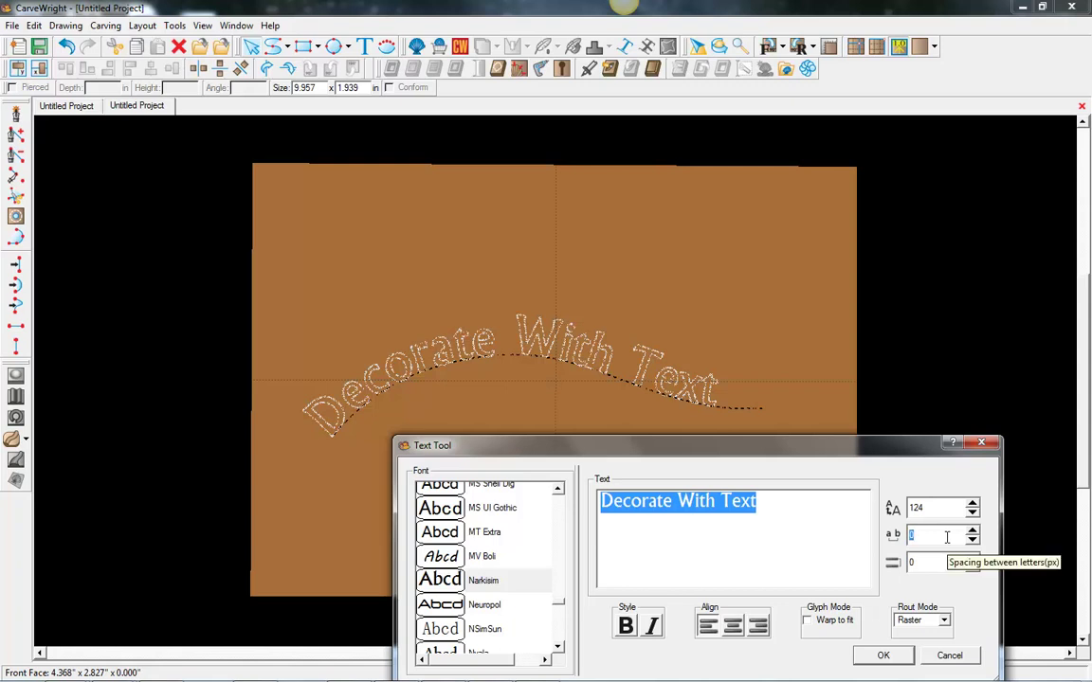
pyautogui.write('20')
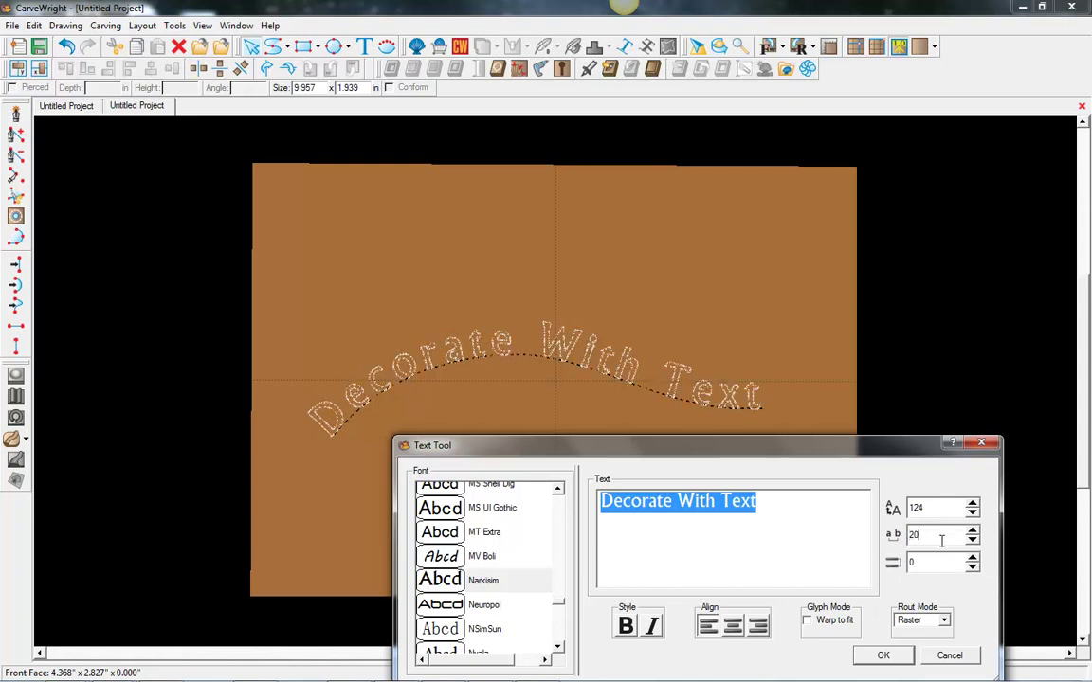
# Enable Warp to fit, choose Centerline routing, and apply the text to the board
pyautogui.click(808, 623)
pyautogui.click(808, 621)
pyautogui.click(808, 624)
pyautogui.click(808, 623)
pyautogui.click(808, 624)
pyautogui.click(808, 623)
pyautogui.click(808, 624)
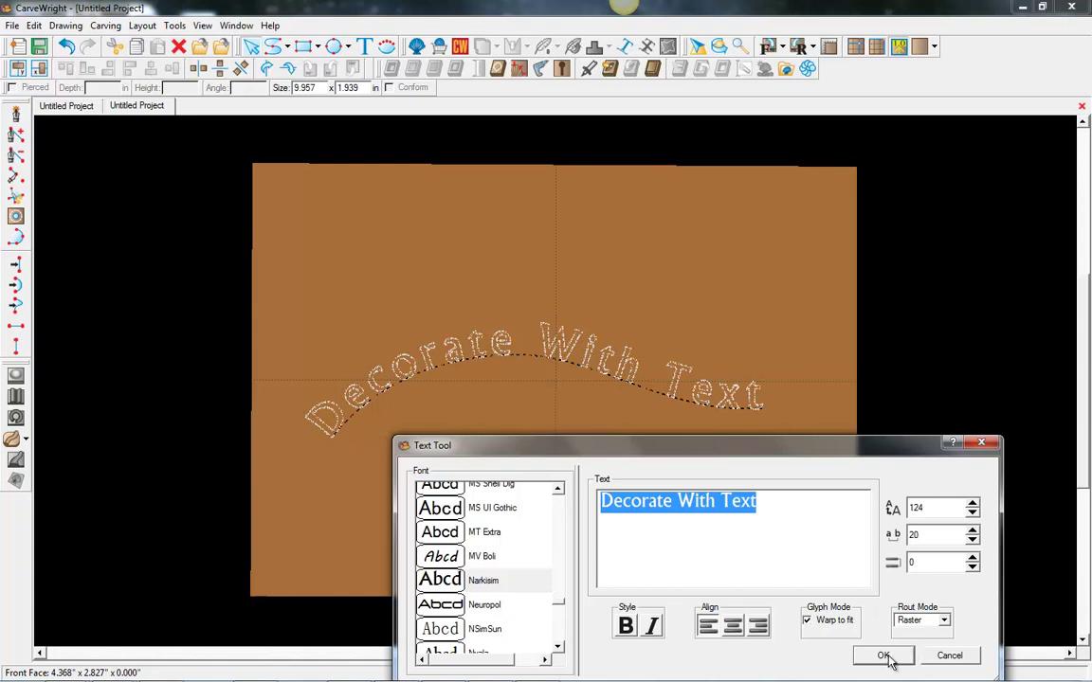
pyautogui.click(945, 621)
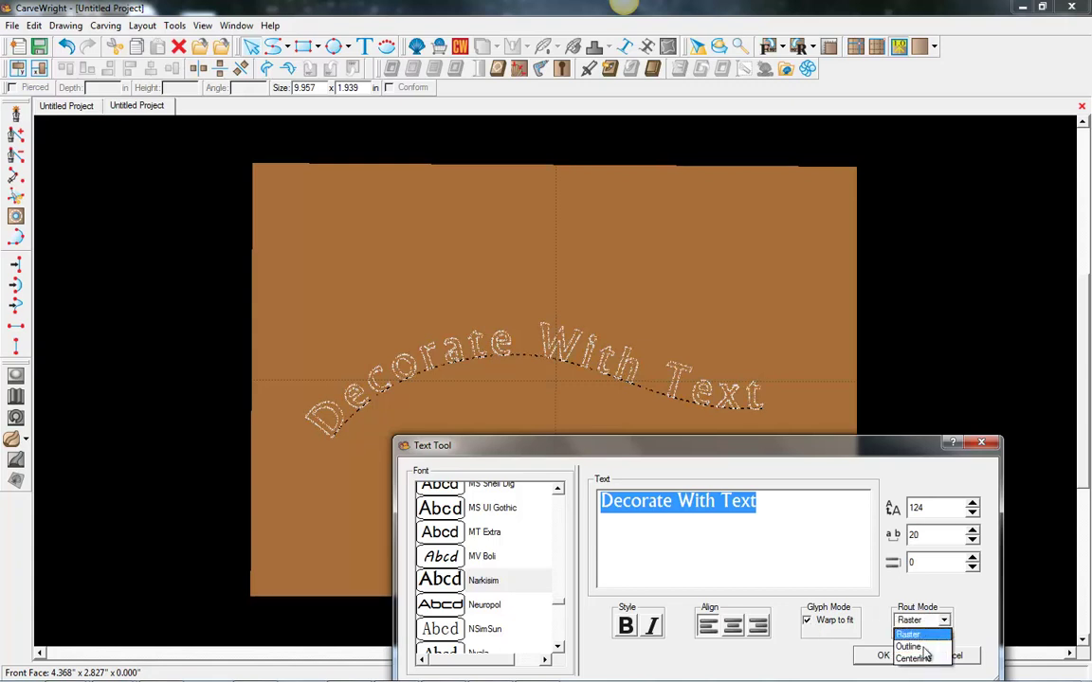
pyautogui.click(914, 657)
pyautogui.click(883, 656)
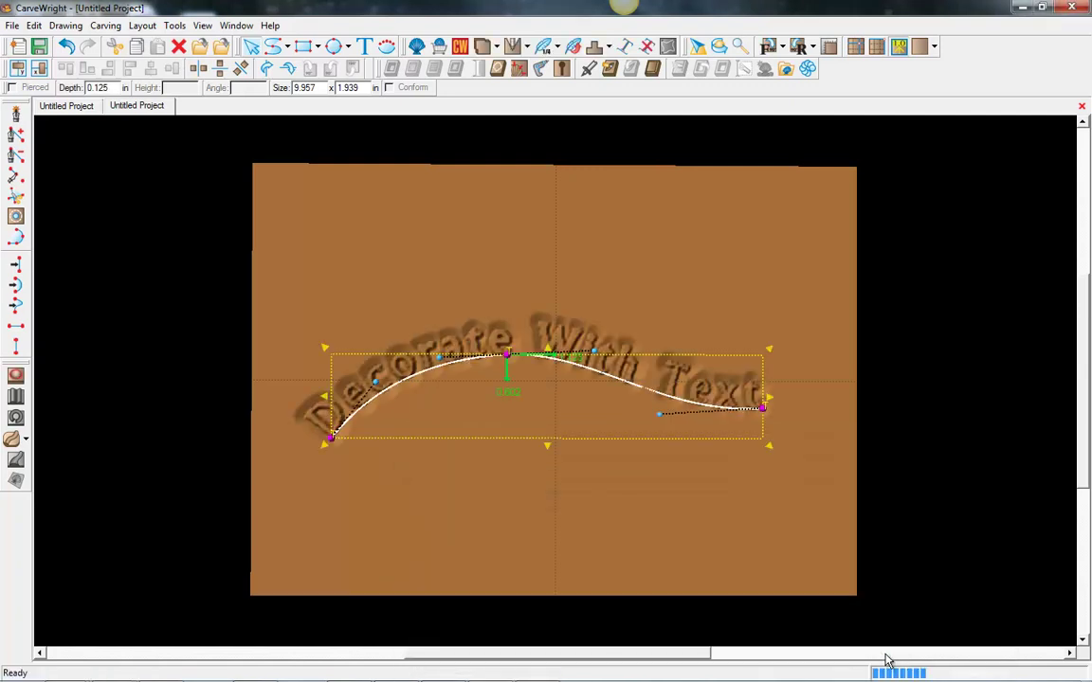
# Drag the text path's left and right bezier handles so it bows higher on the left
pyautogui.click(520, 349)
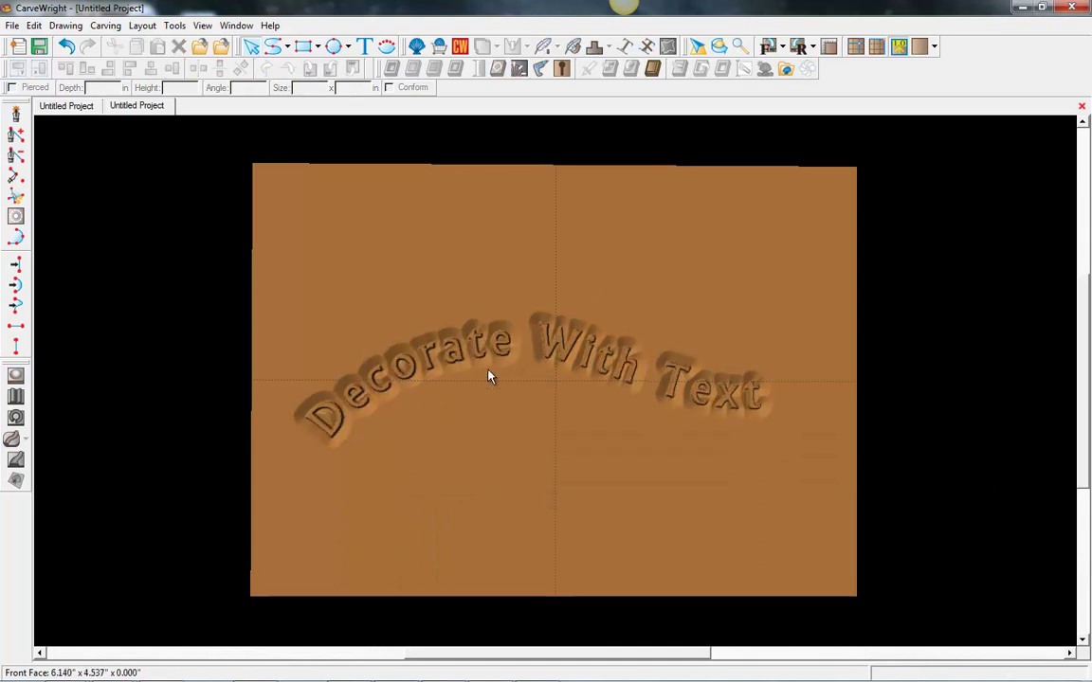
pyautogui.scroll(2, 490, 372)
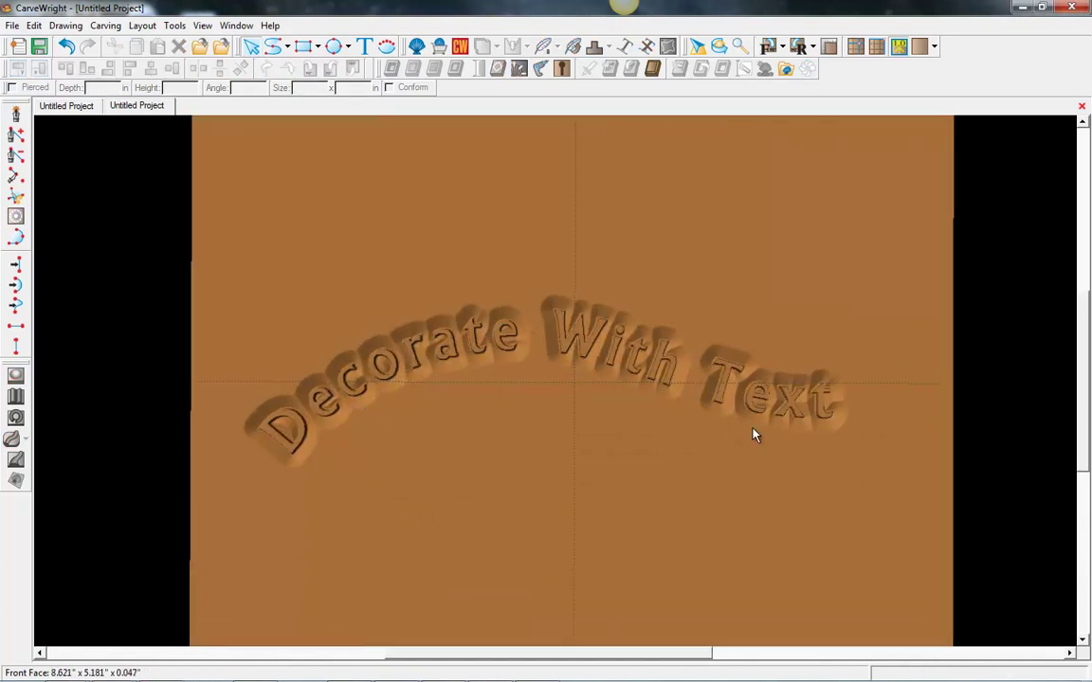
pyautogui.click(588, 354)
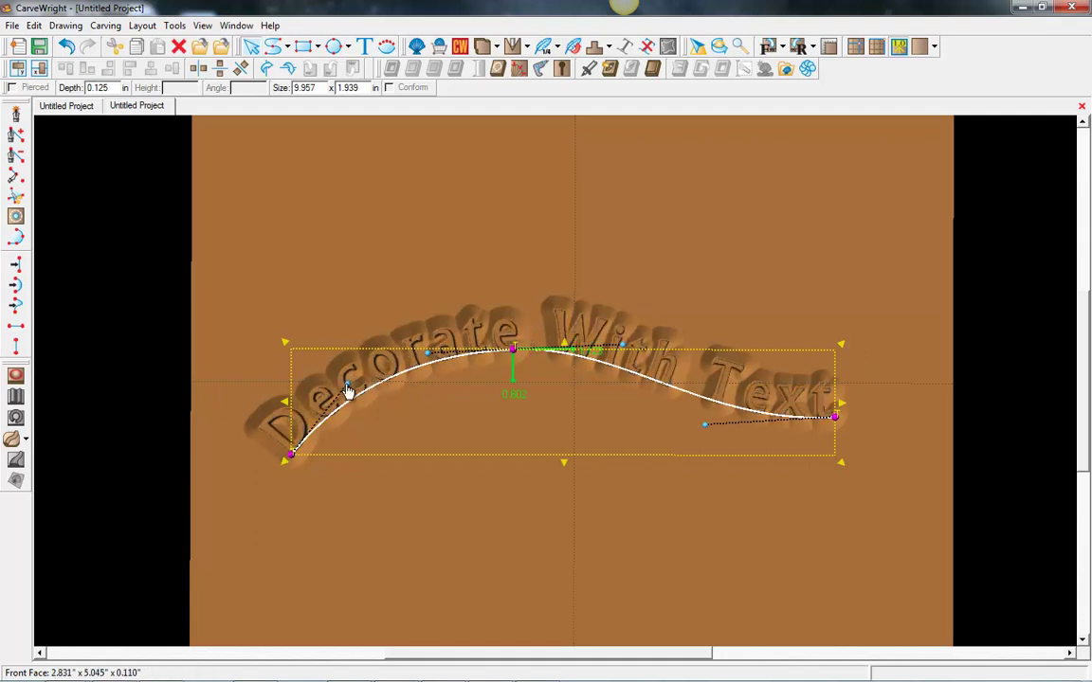
pyautogui.moveTo(348, 388); pyautogui.dragTo(325, 408)
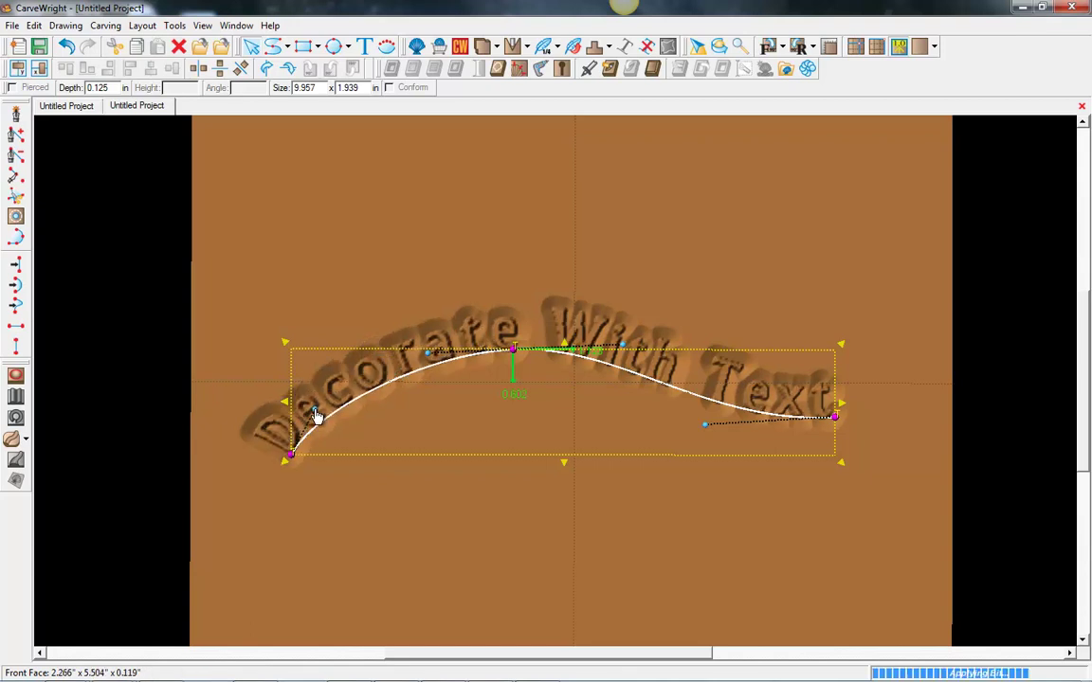
pyautogui.moveTo(316, 415); pyautogui.dragTo(353, 396)
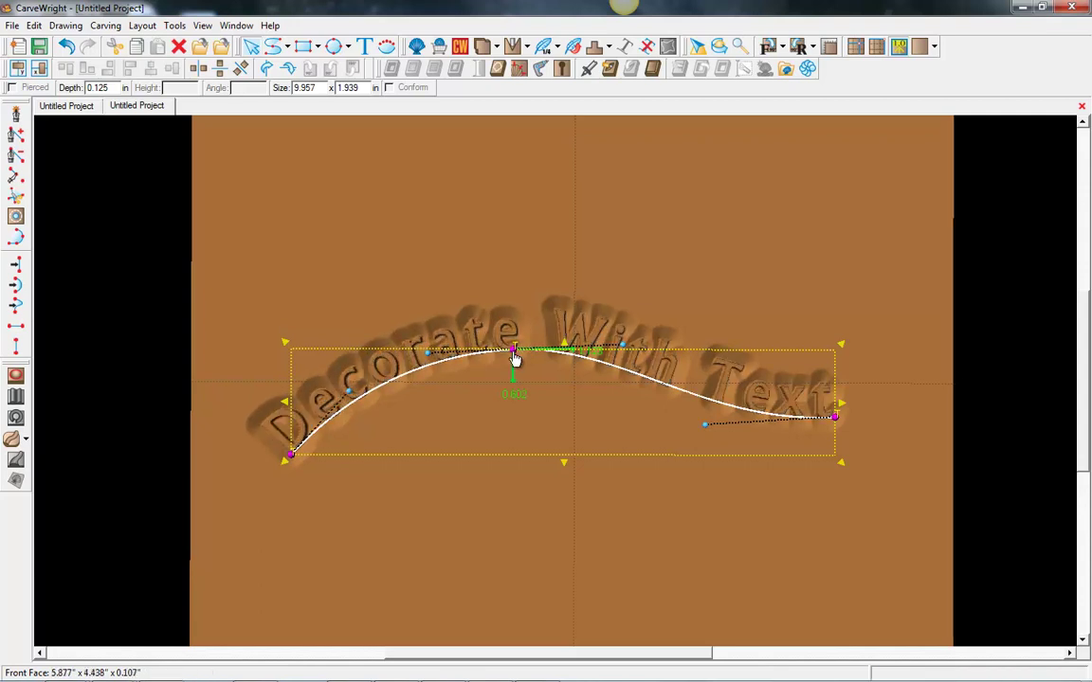
pyautogui.moveTo(705, 430); pyautogui.dragTo(676, 443)
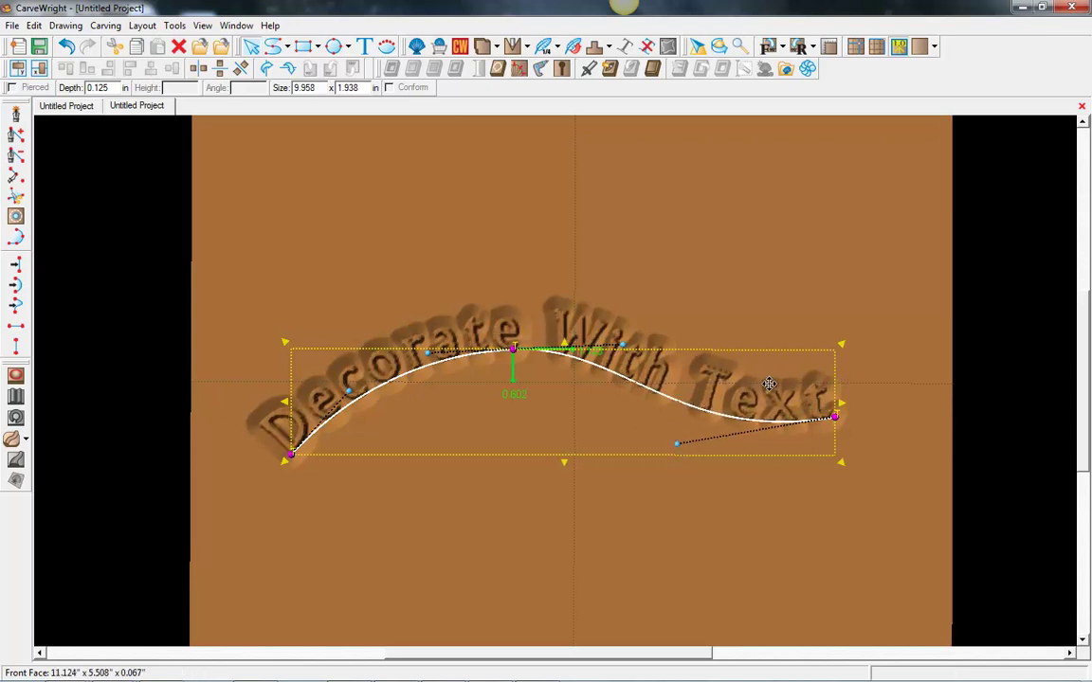
pyautogui.click(478, 229)
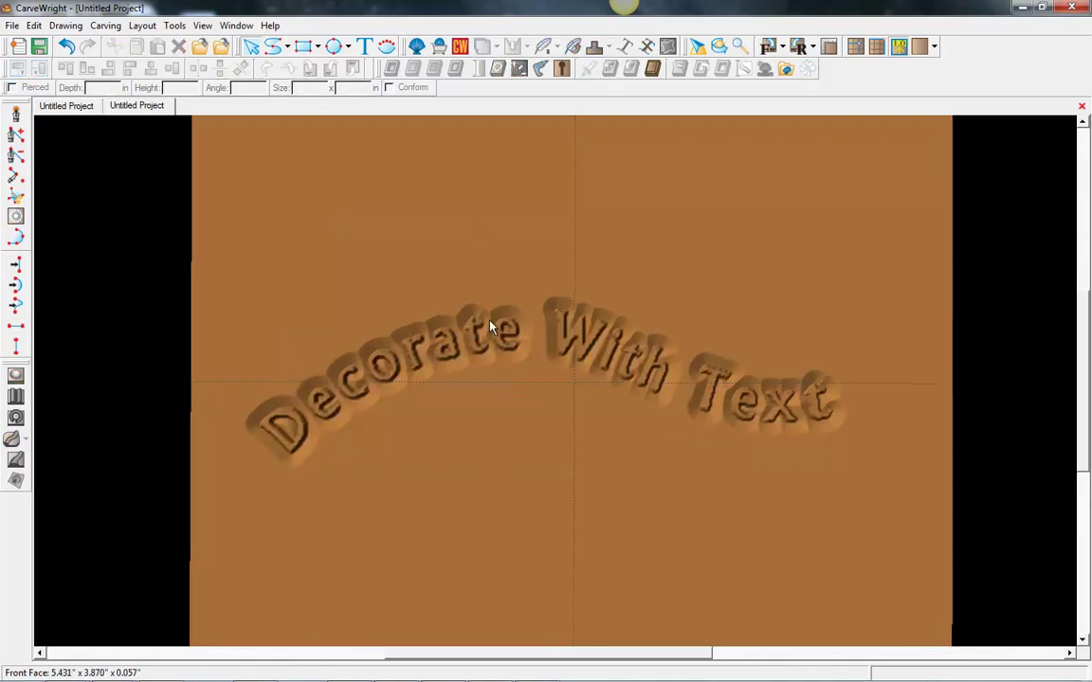
pyautogui.click(472, 339)
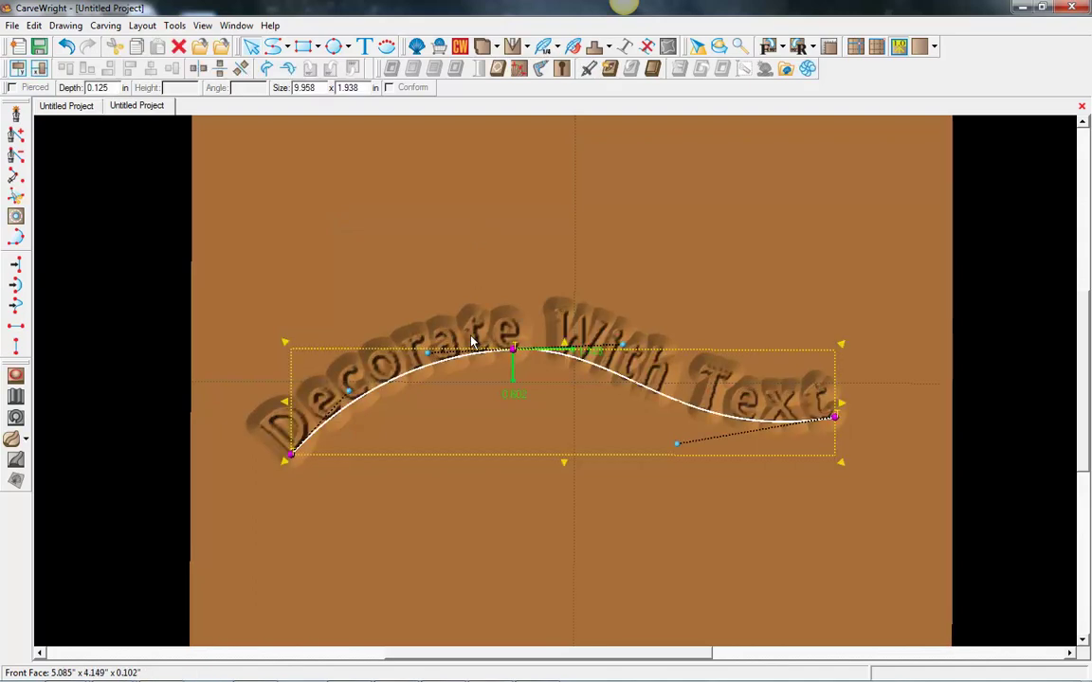
pyautogui.scroll(2, 474, 339)
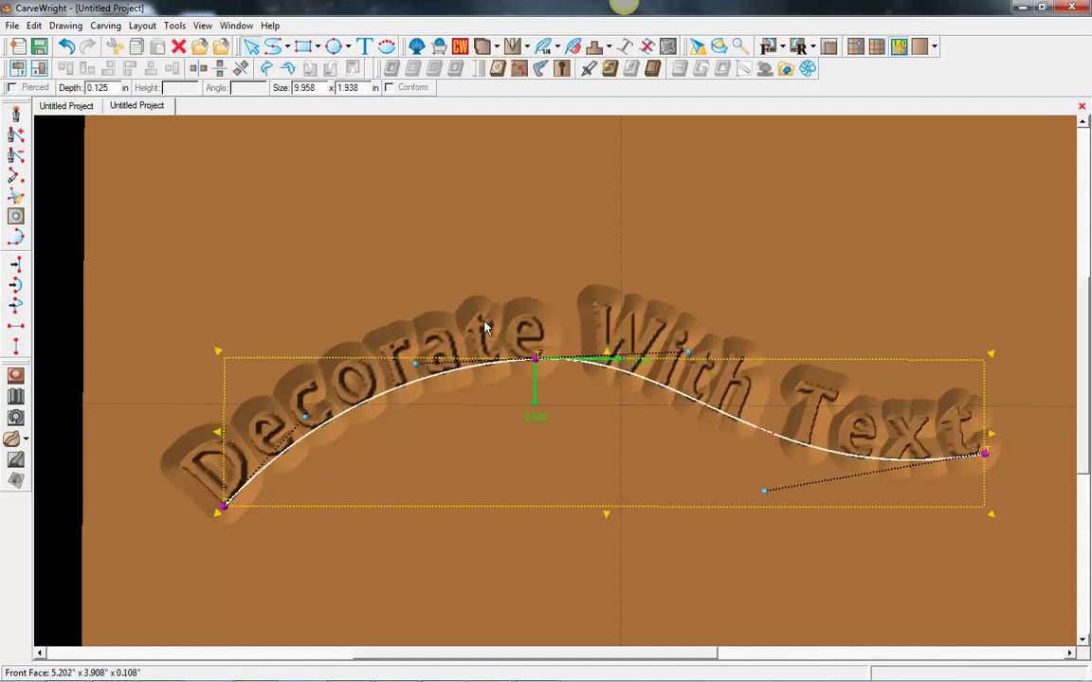
# Set the curved text's puffing profile to Bevel with a 2 in height
pyautogui.click(17, 377)
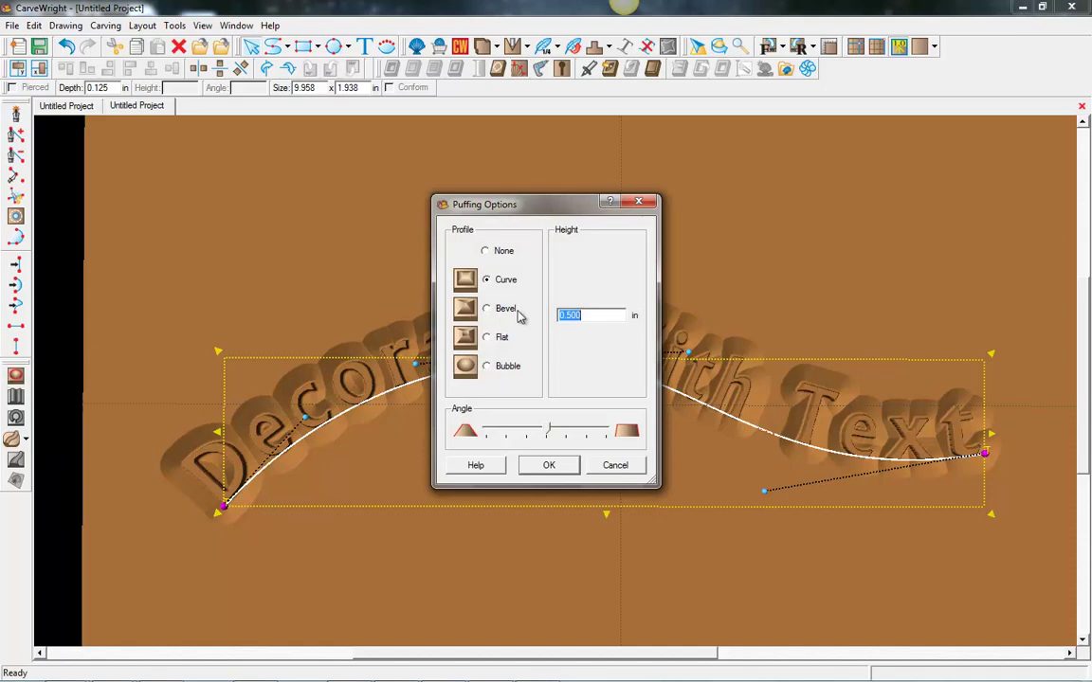
pyautogui.click(487, 310)
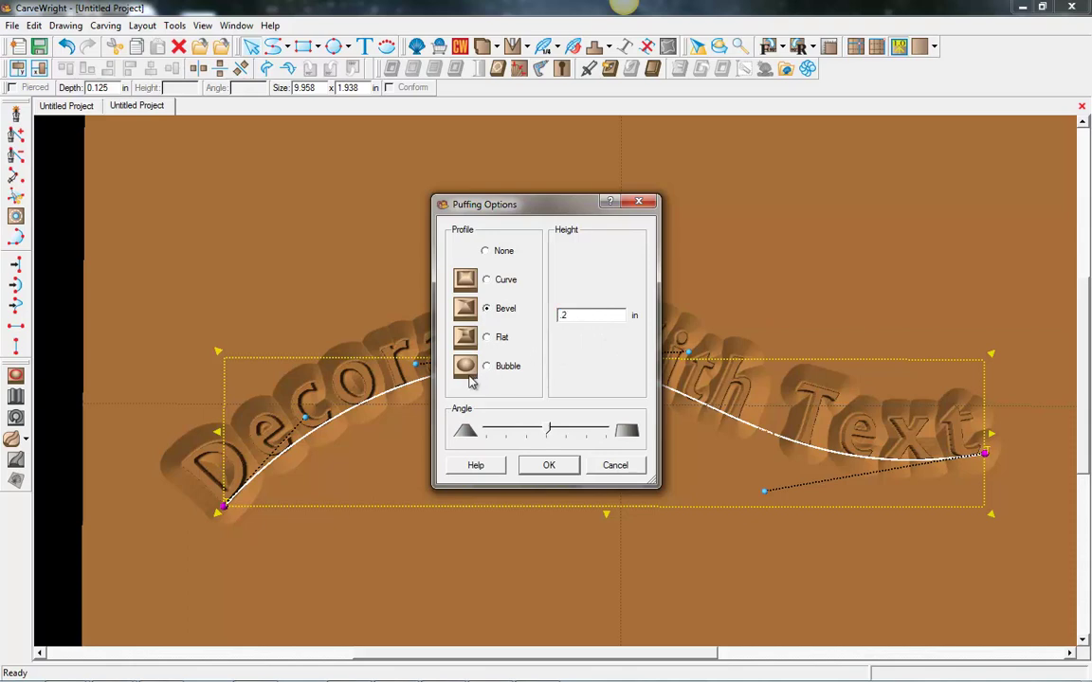
pyautogui.click(563, 468)
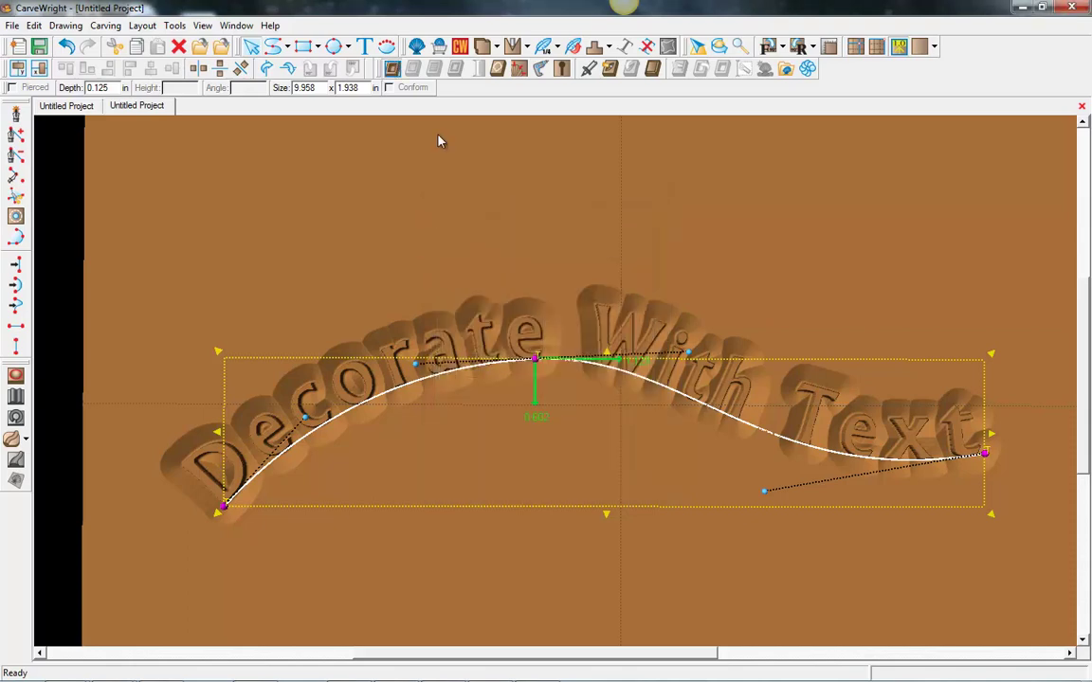
pyautogui.click(429, 268)
pyautogui.scroll(3, 505, 335)
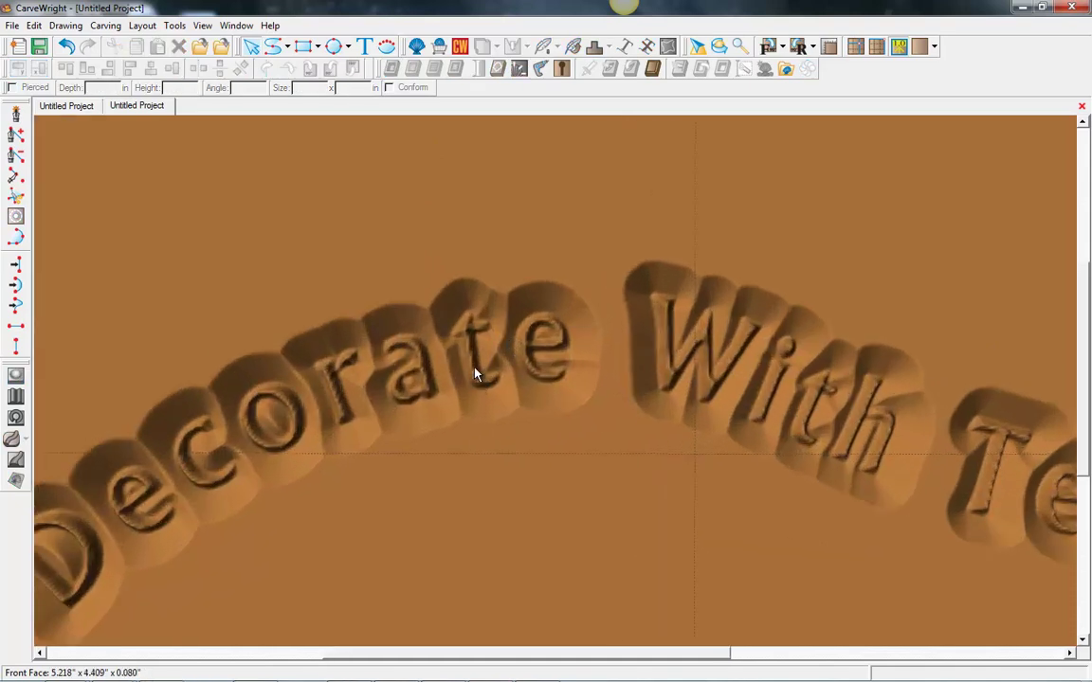
pyautogui.scroll(-3, 467, 386)
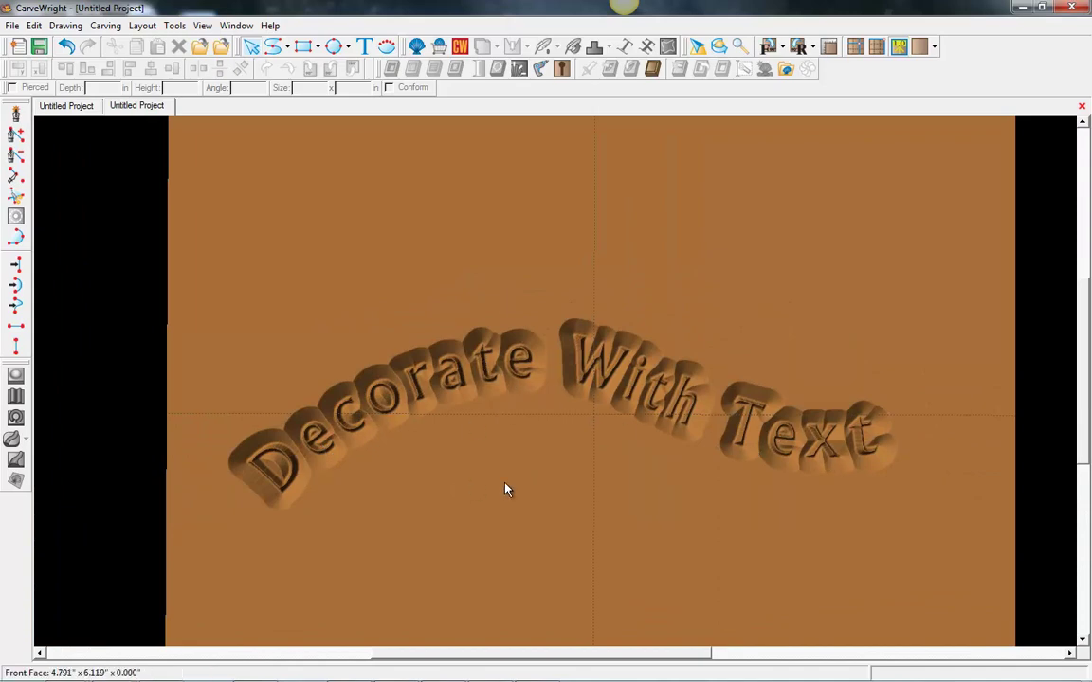
pyautogui.scroll(-1, 670, 497)
pyautogui.scroll(1, 692, 498)
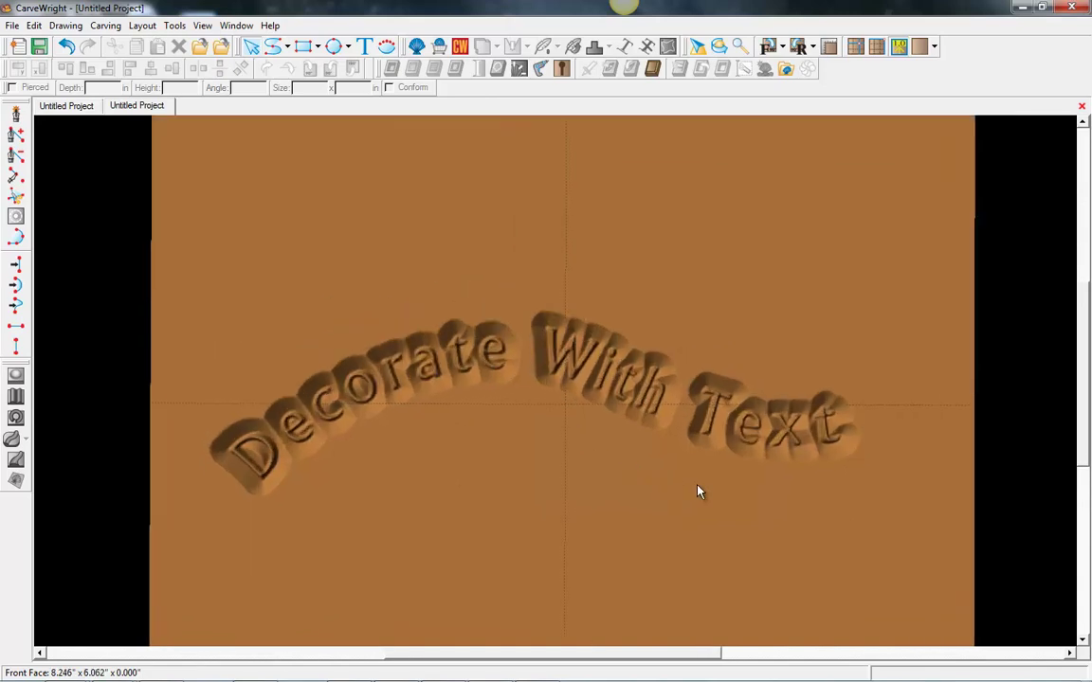
pyautogui.scroll(1, 699, 490)
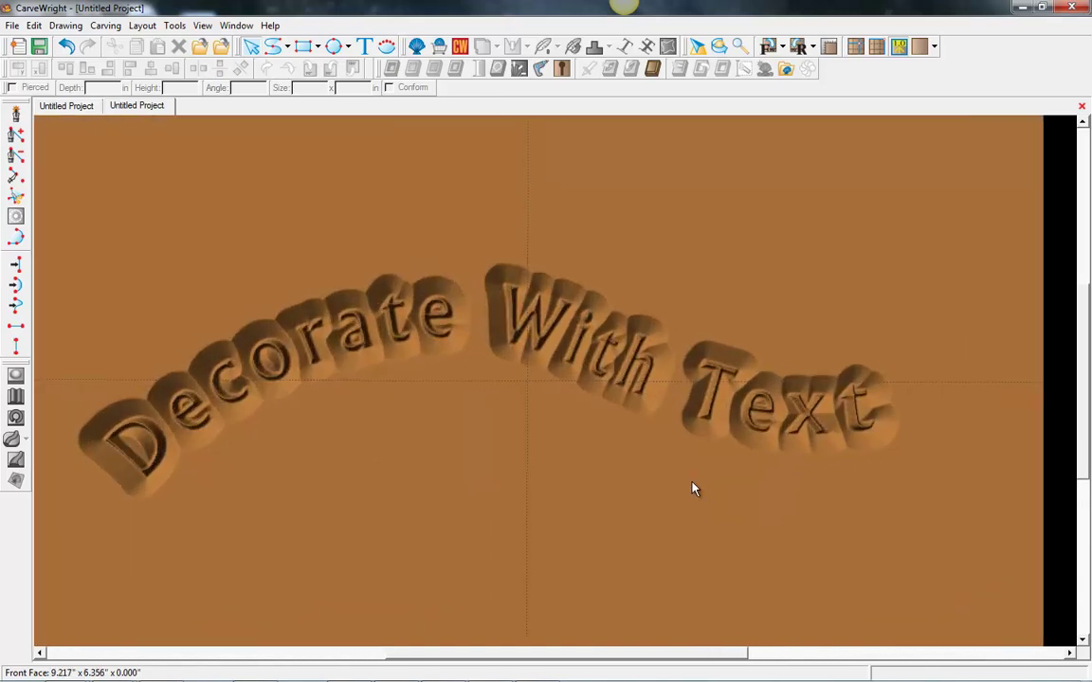
pyautogui.scroll(-1, 695, 488)
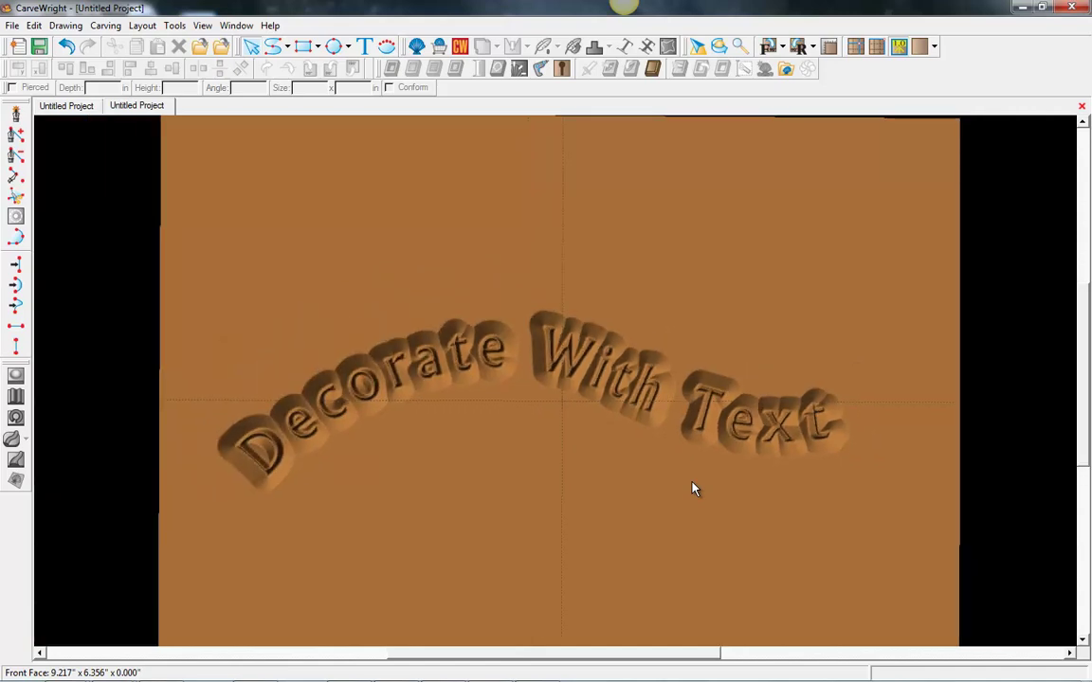
pyautogui.scroll(1, 587, 445)
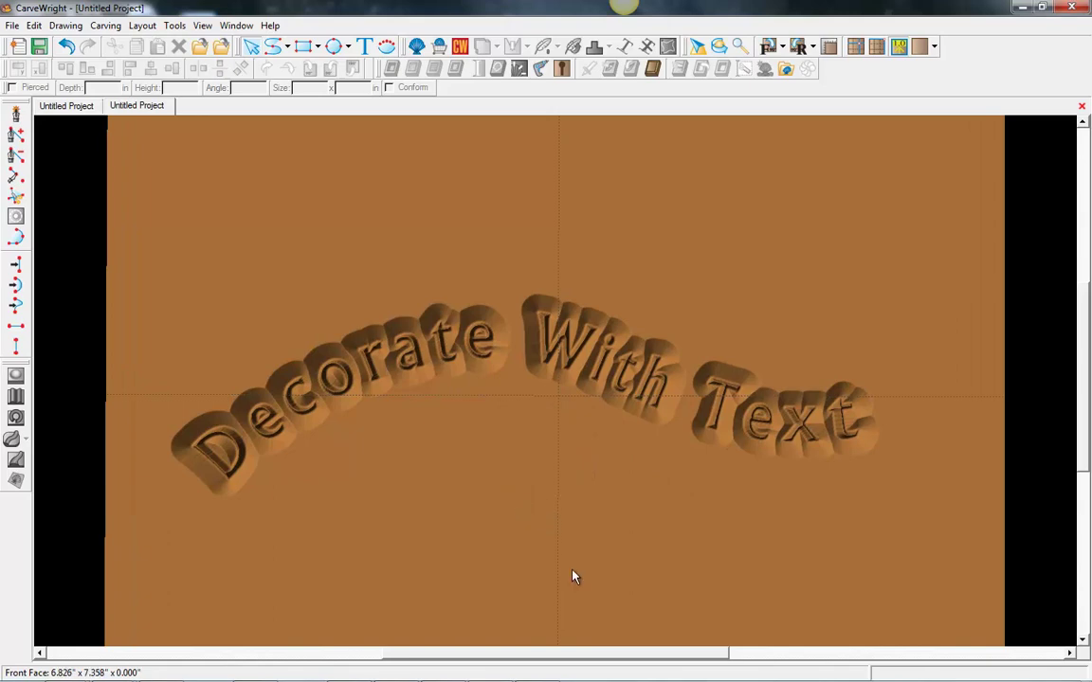
pyautogui.scroll(-1, 545, 572)
pyautogui.scroll(2, 544, 571)
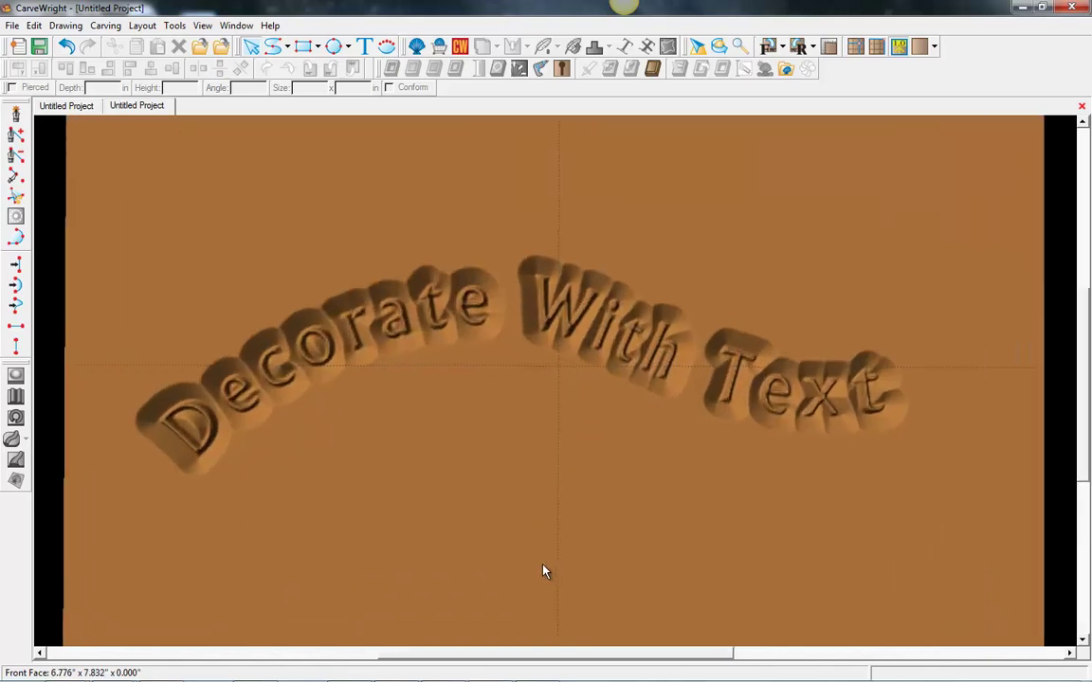
pyautogui.scroll(-1, 545, 571)
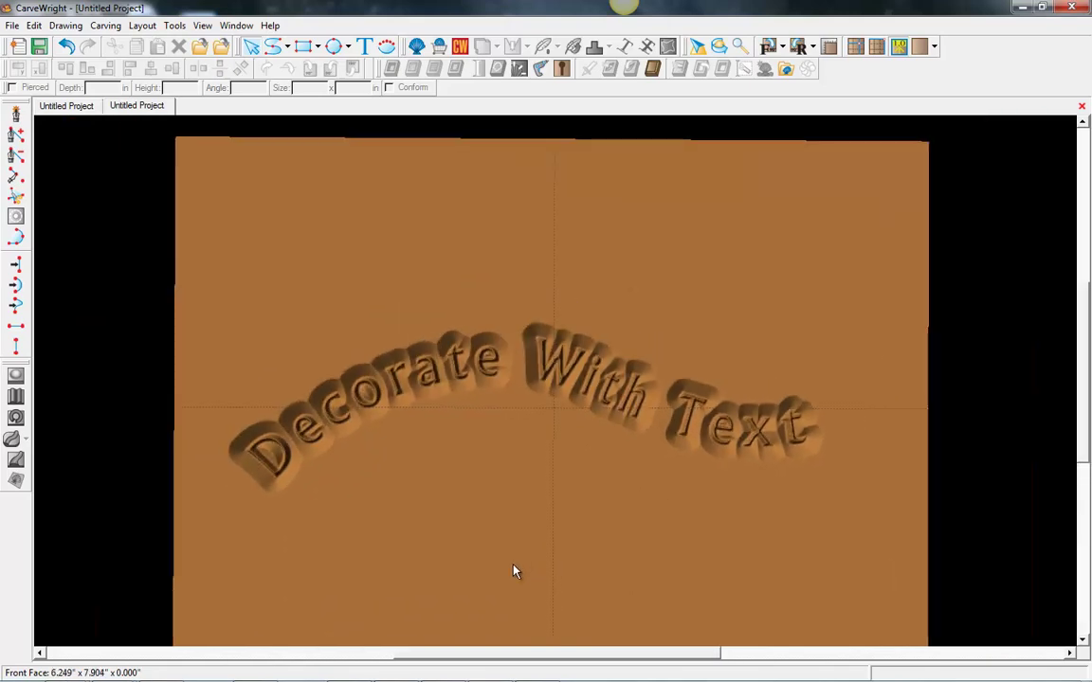
pyautogui.scroll(1, 514, 575)
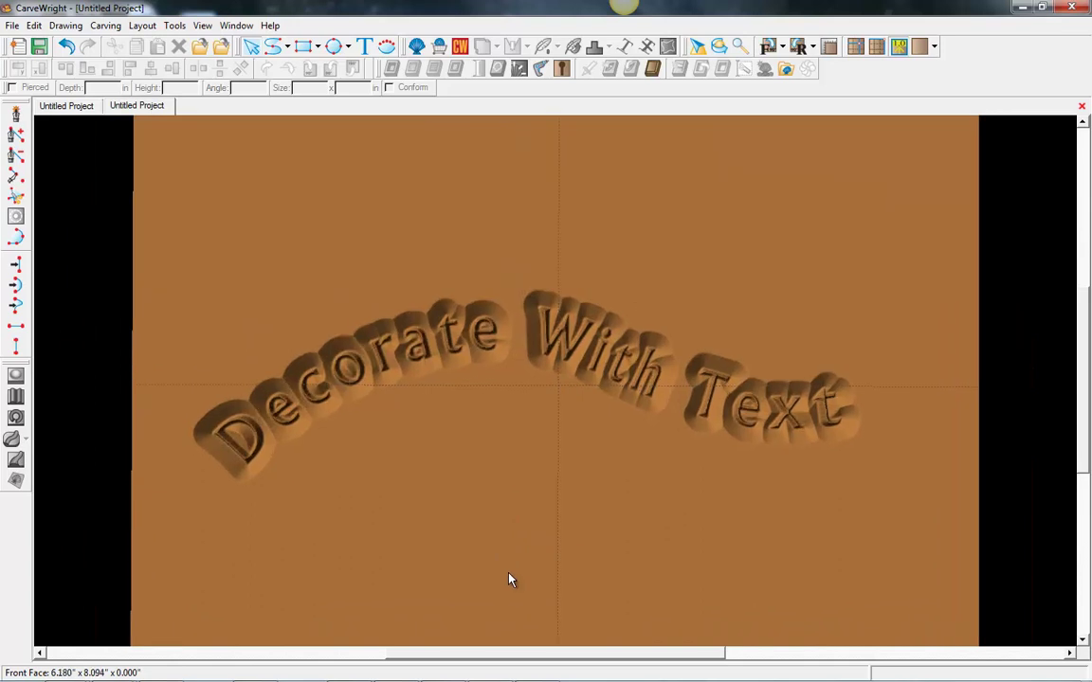
pyautogui.scroll(1, 510, 580)
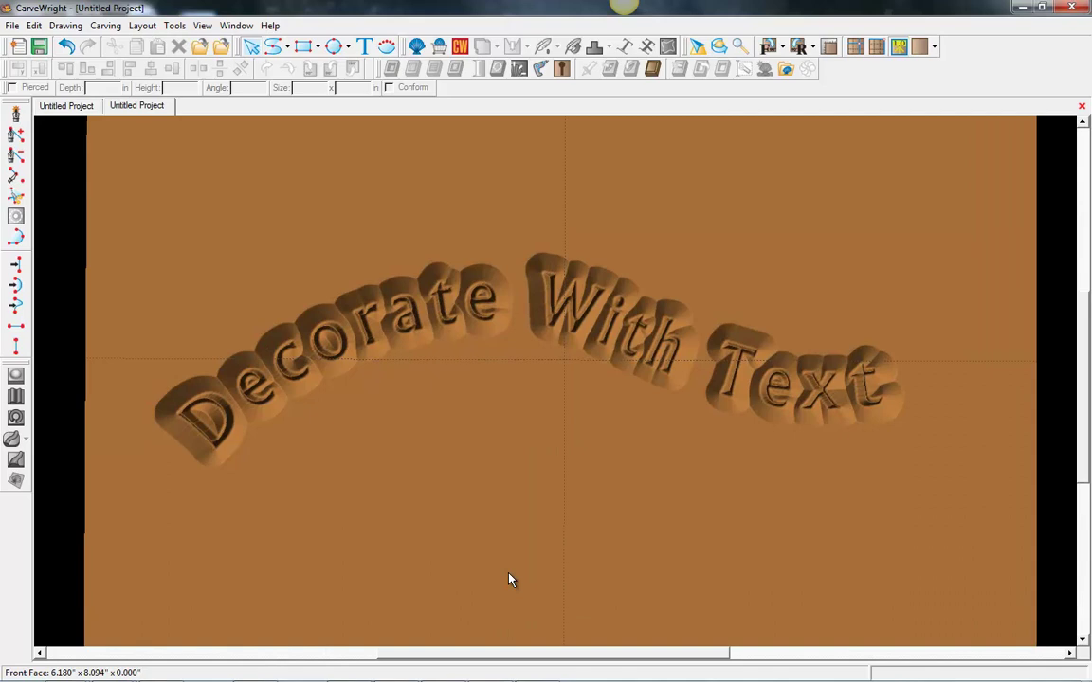
pyautogui.scroll(-1, 510, 580)
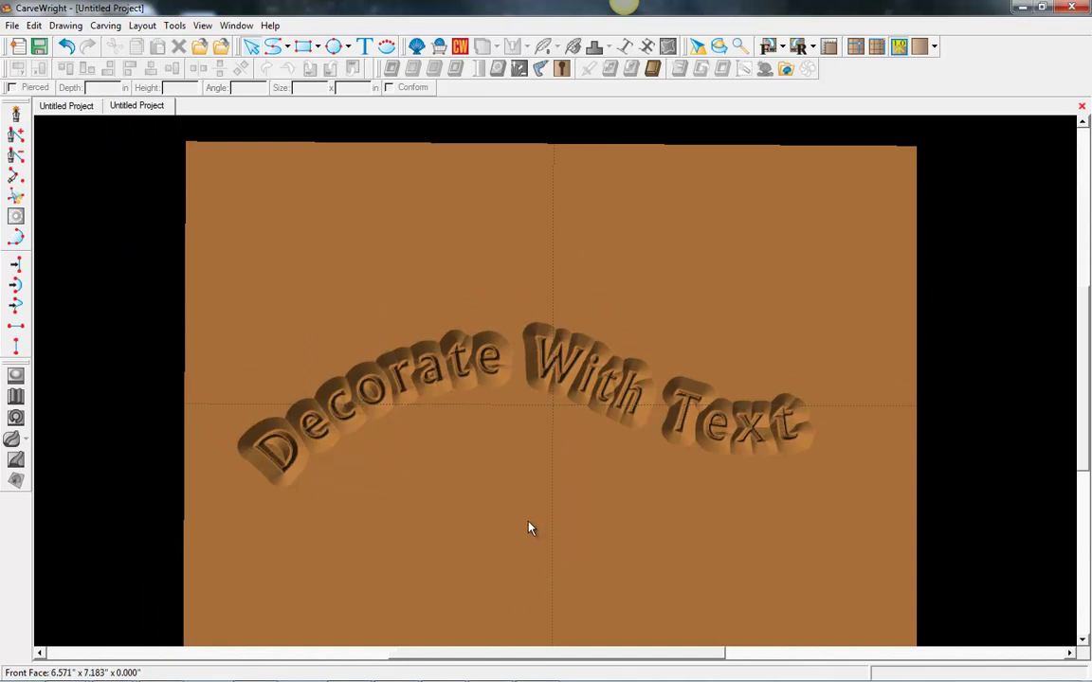
pyautogui.scroll(1, 532, 528)
pyautogui.scroll(-2, 503, 556)
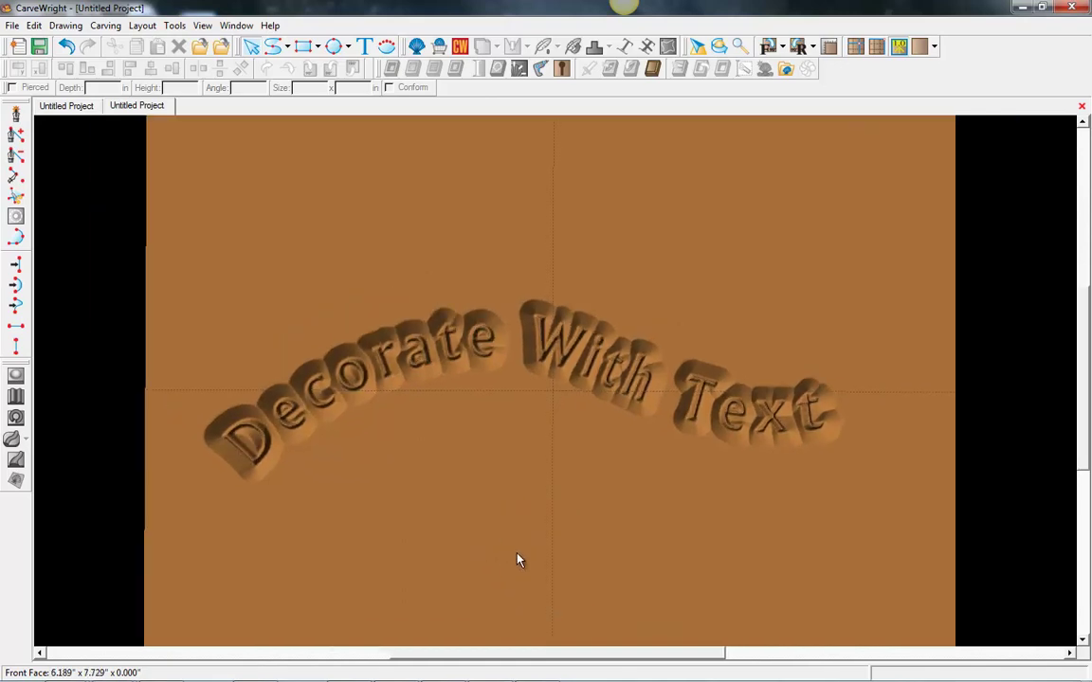